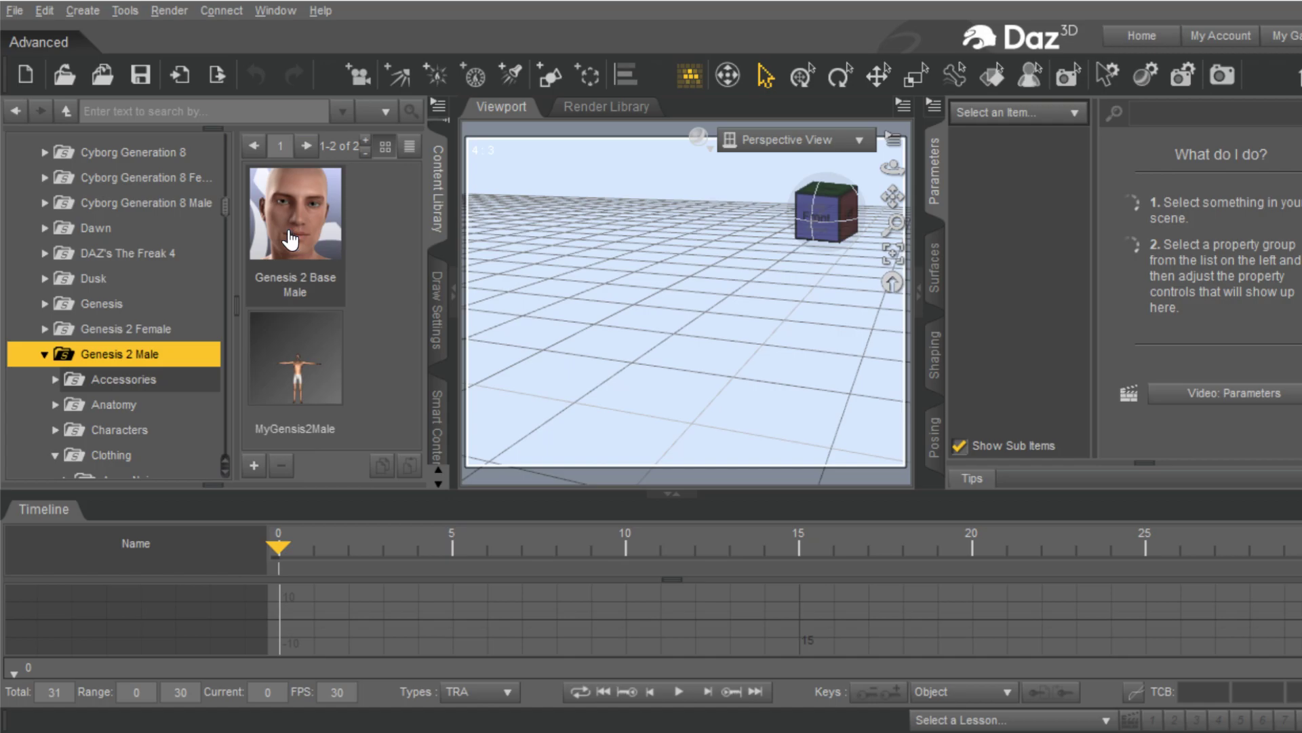
Drag the Genesis 2 Base Male thumbnail into the Daz Studio viewport to load the figure
{"action": "left_click_drag", "start_coordinate": [290, 240], "coordinate": [675, 271]}
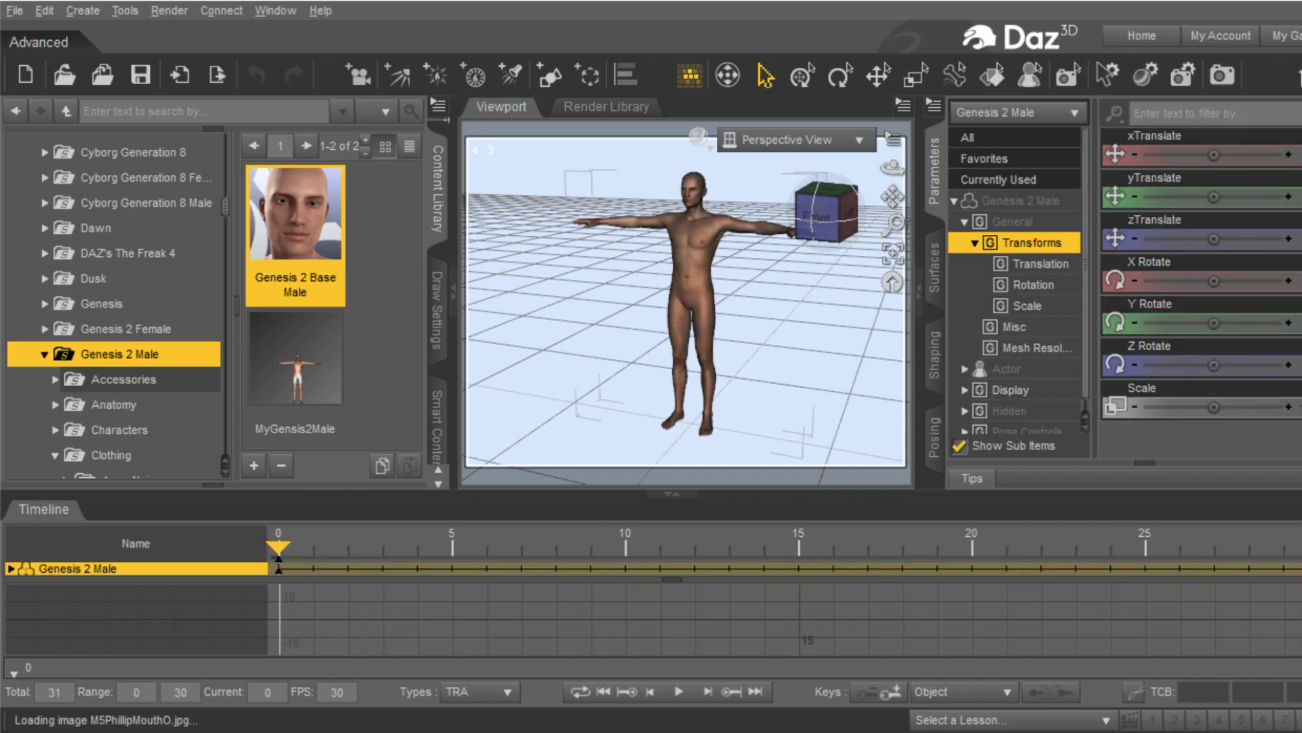
Dismiss the floating Scene pane and expand H&C Suit under Genesis 2 Male clothing
{"action": "left_click_drag", "start_coordinate": [441, 217], "coordinate": [686, 284]}
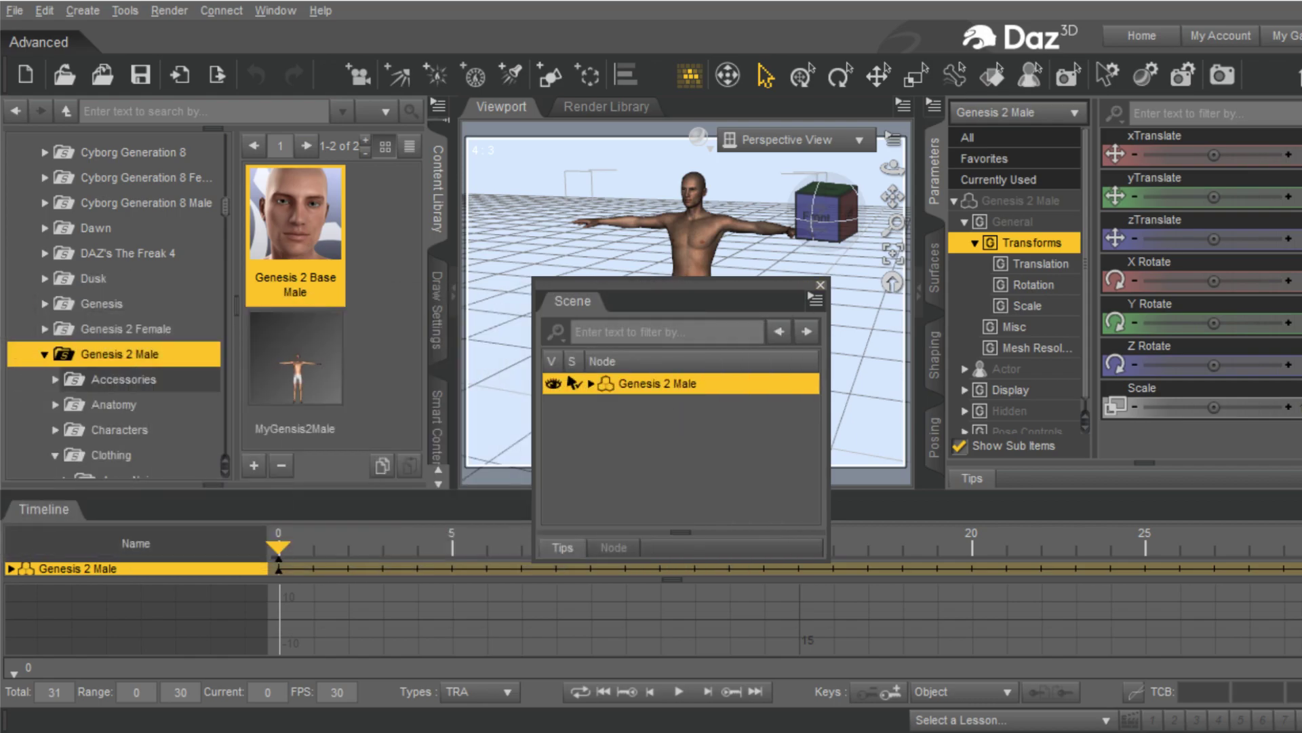
{"action": "left_click", "coordinate": [821, 284]}
{"action": "scroll", "coordinate": [145, 410], "scroll_direction": "down", "scroll_amount": 6}
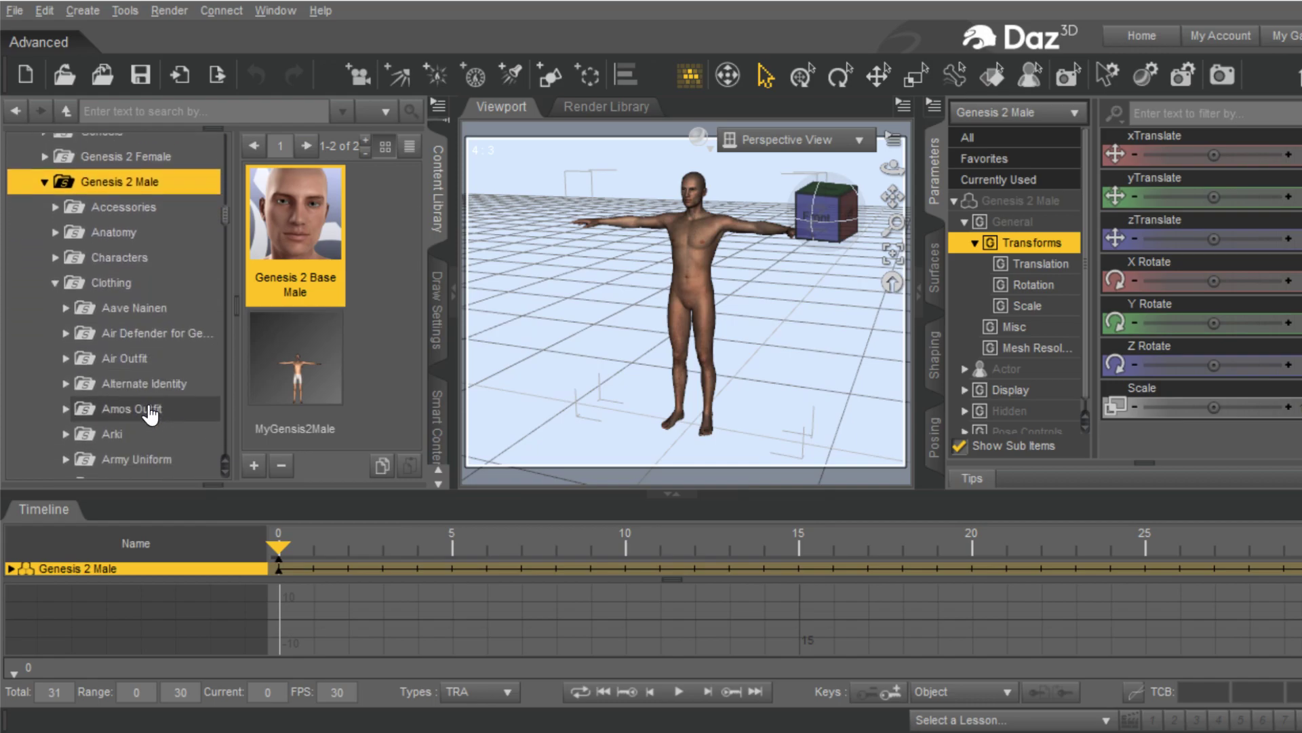
{"action": "scroll", "coordinate": [150, 410], "scroll_direction": "down", "scroll_amount": 4}
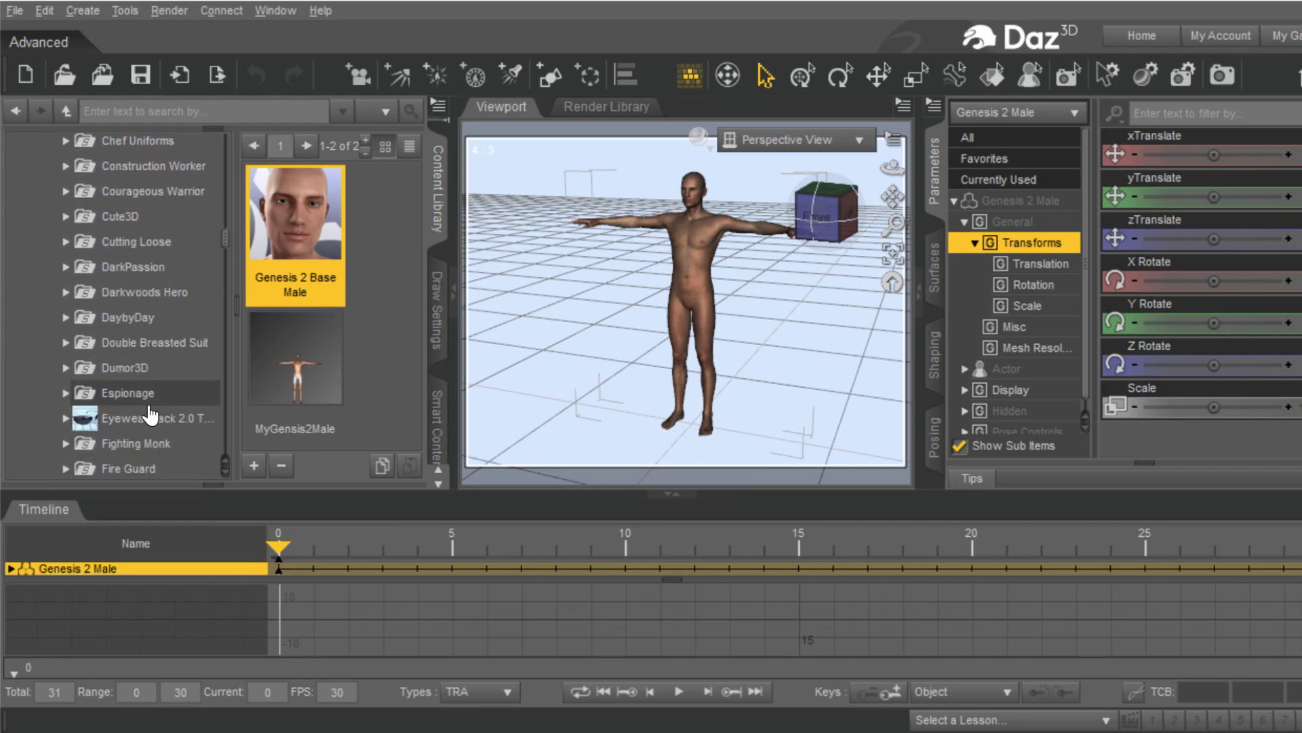
{"action": "scroll", "coordinate": [193, 352], "scroll_direction": "down", "scroll_amount": 2}
{"action": "scroll", "coordinate": [192, 353], "scroll_direction": "up", "scroll_amount": 8}
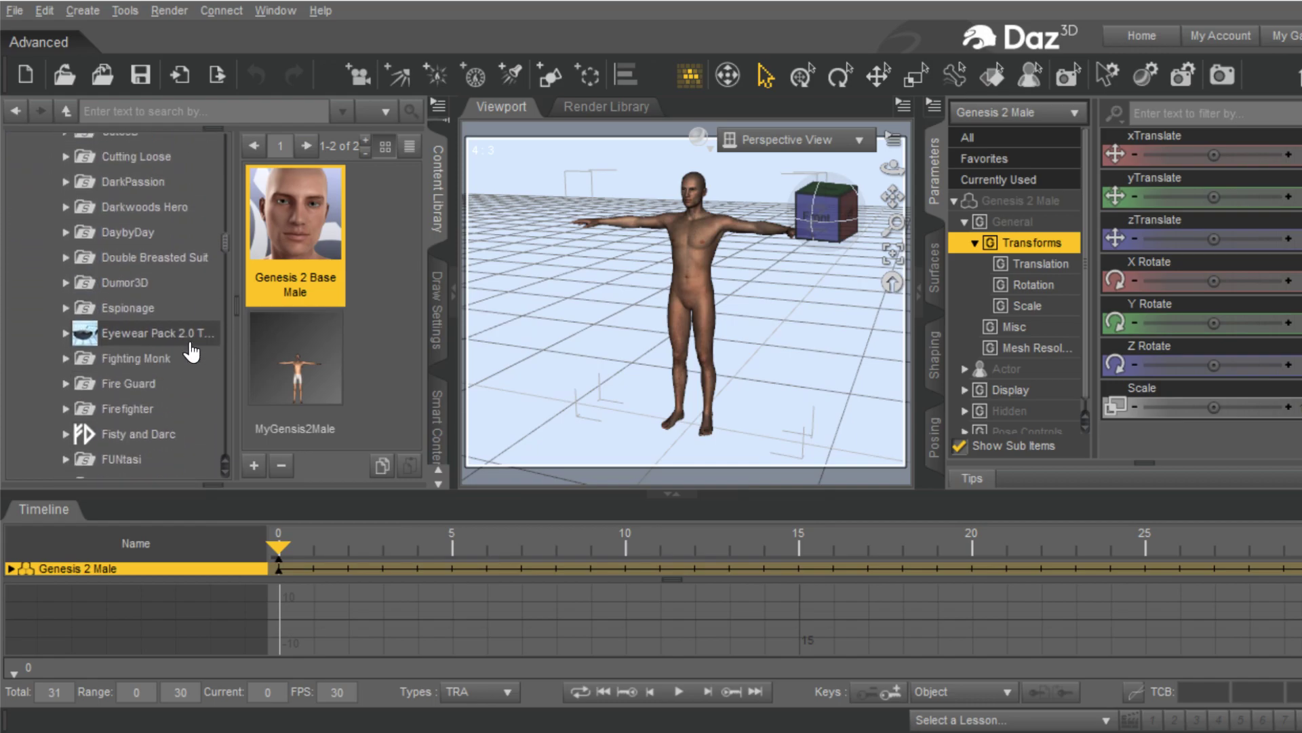
{"action": "scroll", "coordinate": [190, 349], "scroll_direction": "up", "scroll_amount": 2}
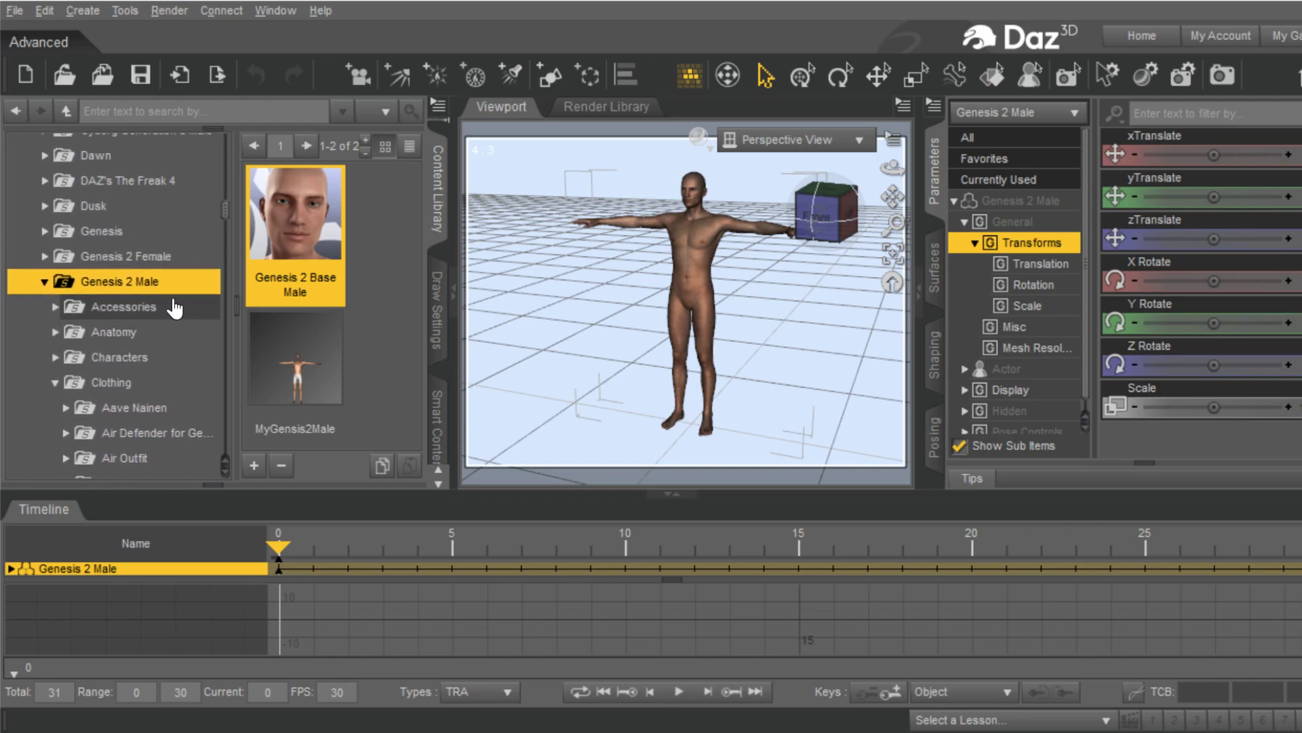
{"action": "scroll", "coordinate": [165, 387], "scroll_direction": "down", "scroll_amount": 4}
{"action": "scroll", "coordinate": [163, 388], "scroll_direction": "down", "scroll_amount": 10}
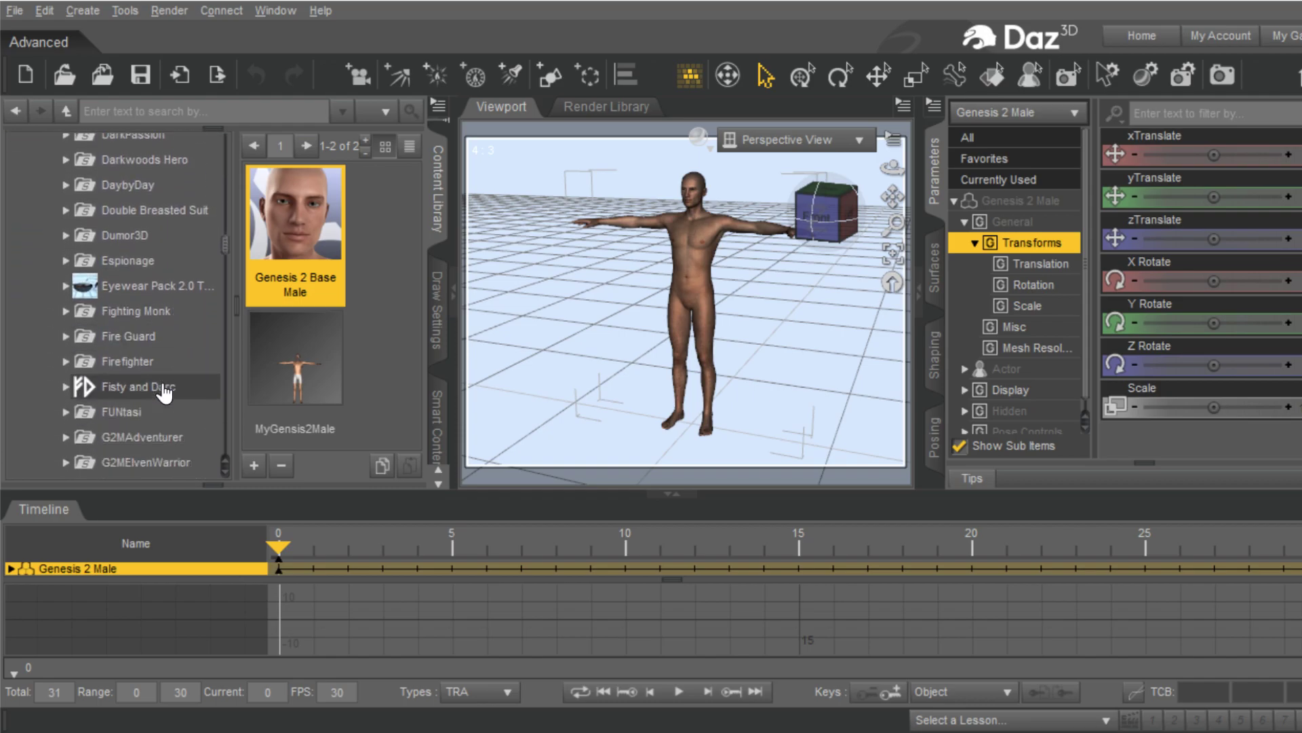
{"action": "left_click", "coordinate": [163, 380]}
{"action": "scroll", "coordinate": [163, 390], "scroll_direction": "down", "scroll_amount": 4}
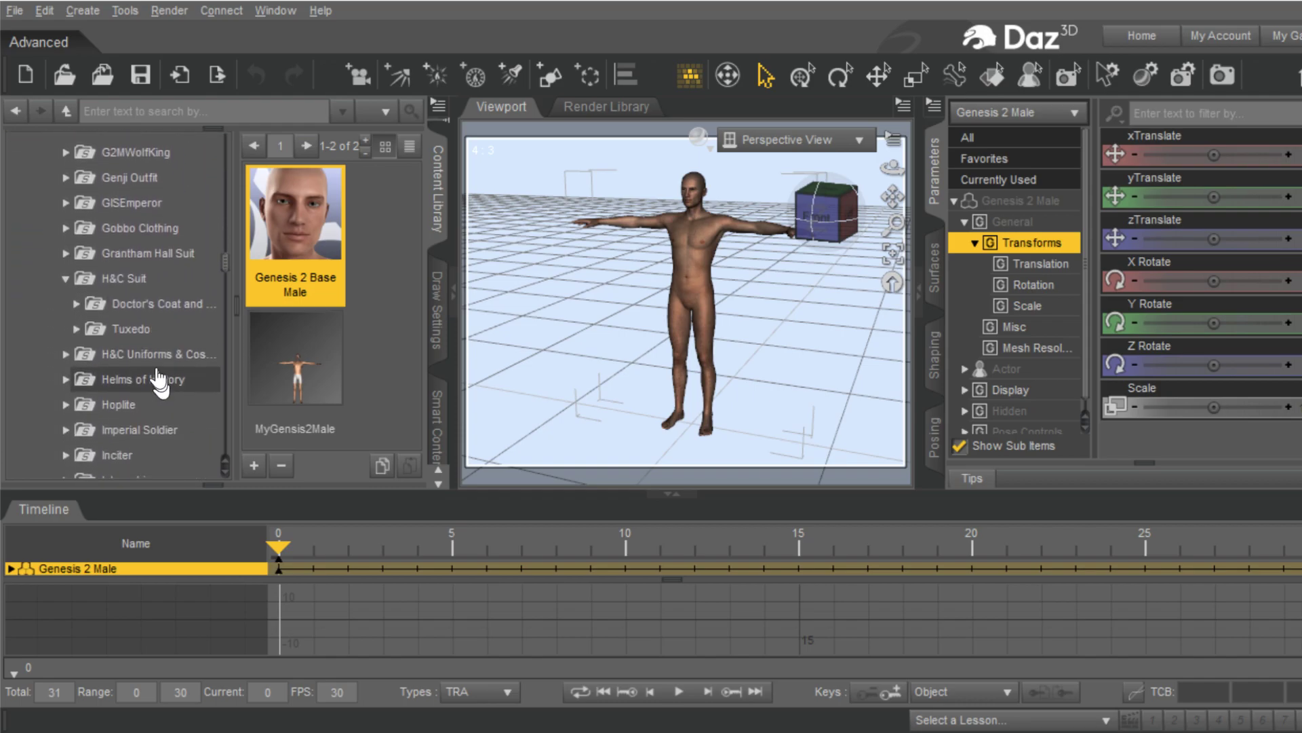
From the Doctor's Coat folder, load Doctor's !Set A and Doctor's !Set B onto the figure
{"action": "left_click", "coordinate": [146, 304]}
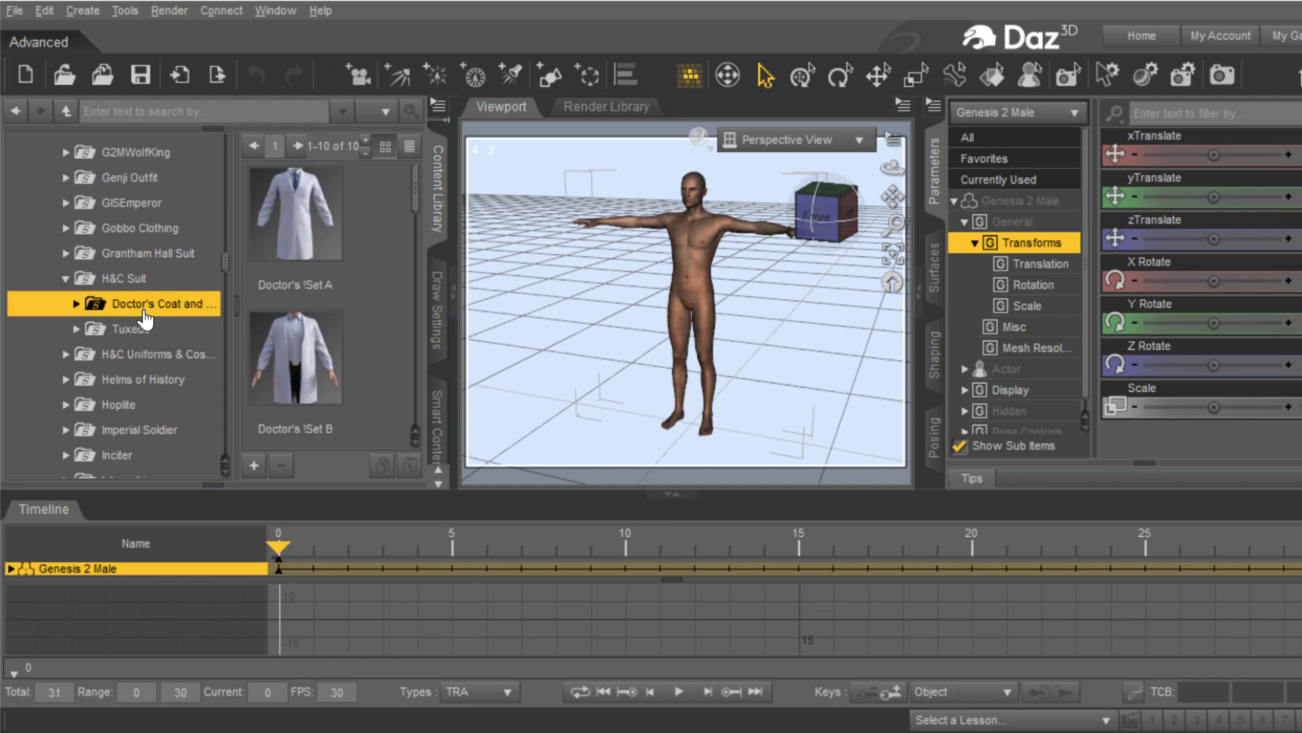
{"action": "double_click", "coordinate": [311, 229]}
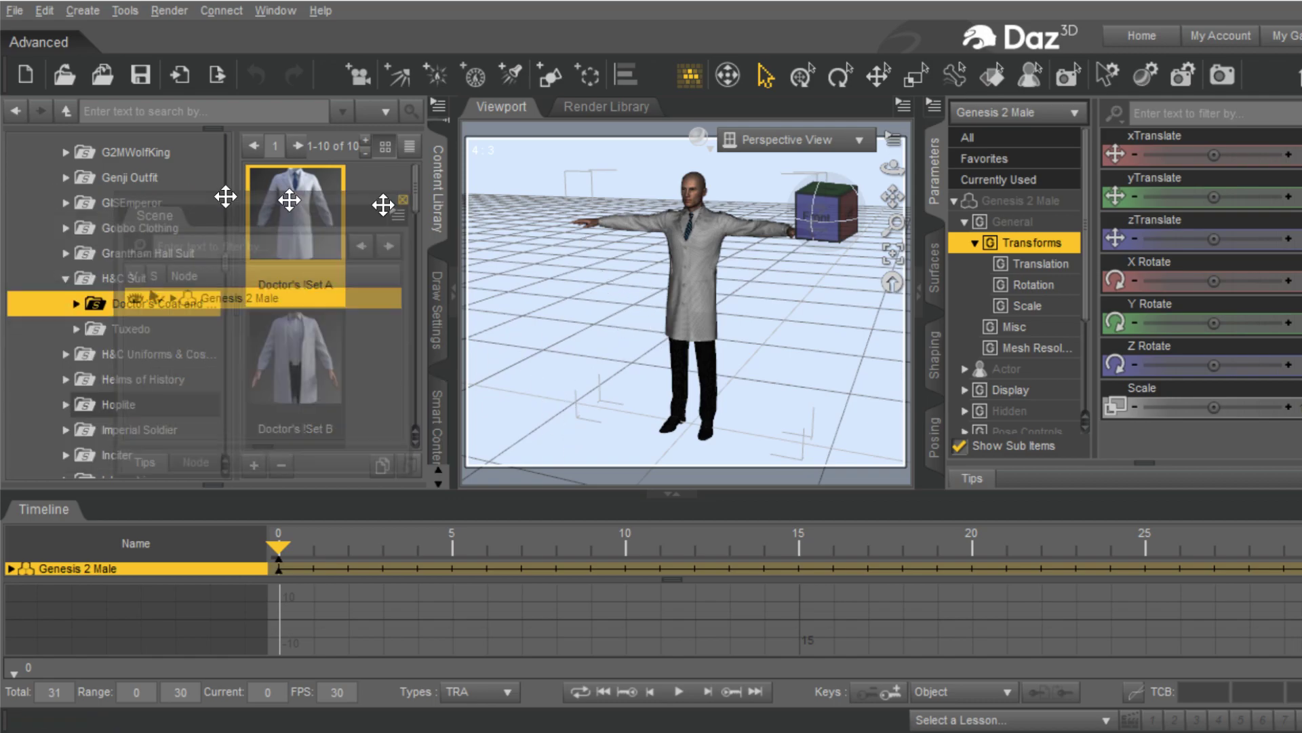
{"action": "left_click_drag", "start_coordinate": [288, 198], "coordinate": [709, 185]}
{"action": "double_click", "coordinate": [296, 355]}
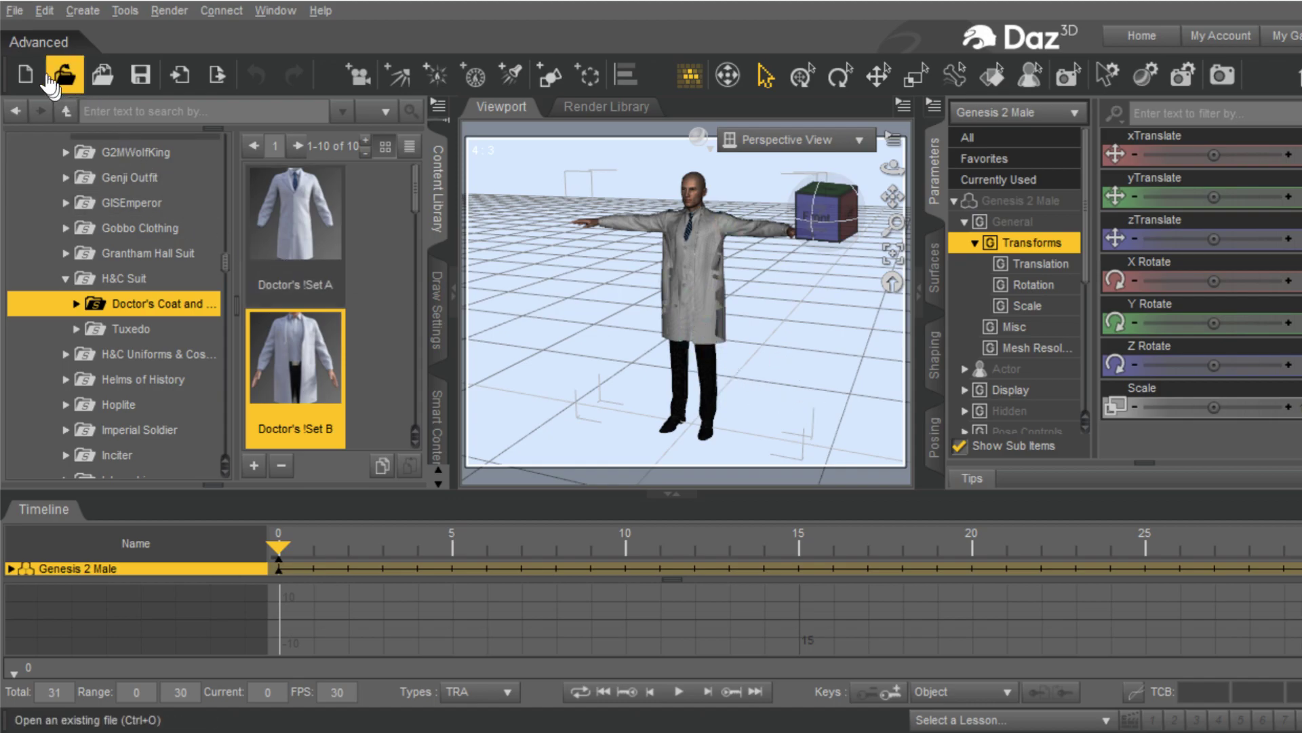
Export the scene to Doctor Outfit.fbx, confirming the overwrite of the existing file
{"action": "left_click", "coordinate": [26, 14]}
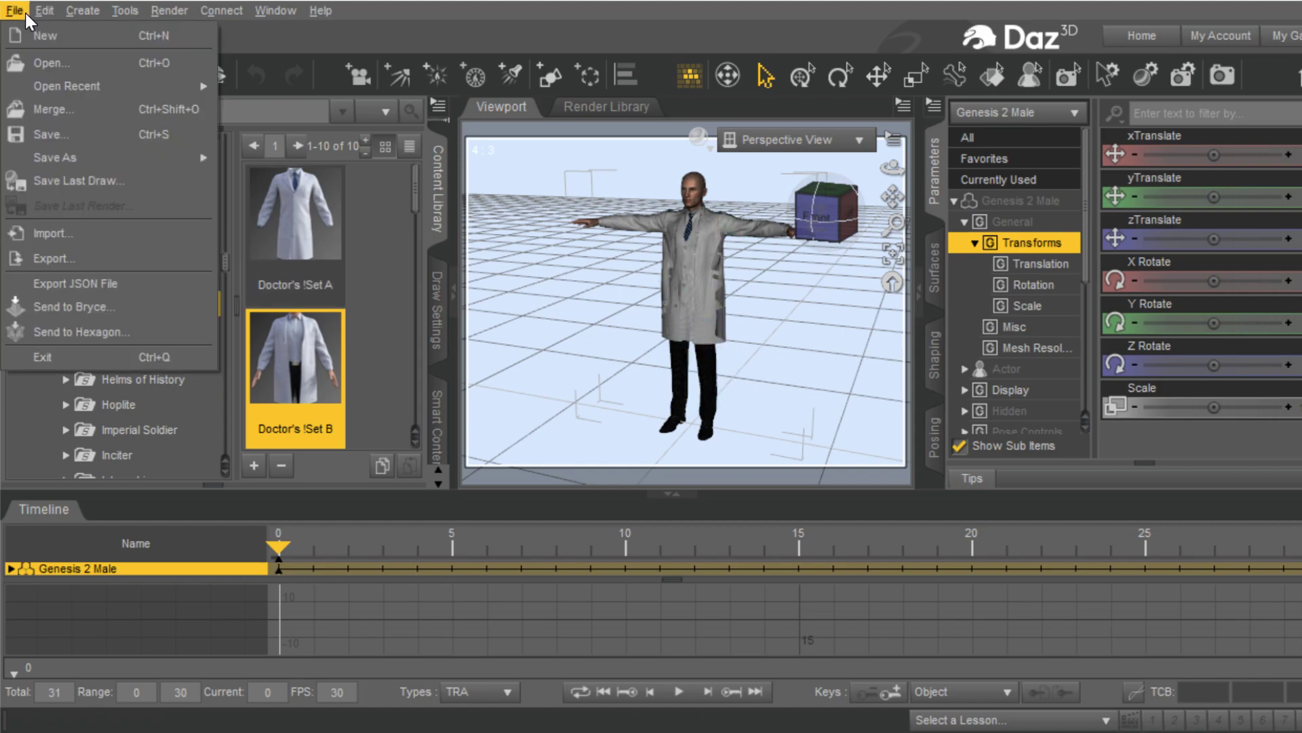
{"action": "left_click", "coordinate": [668, 331]}
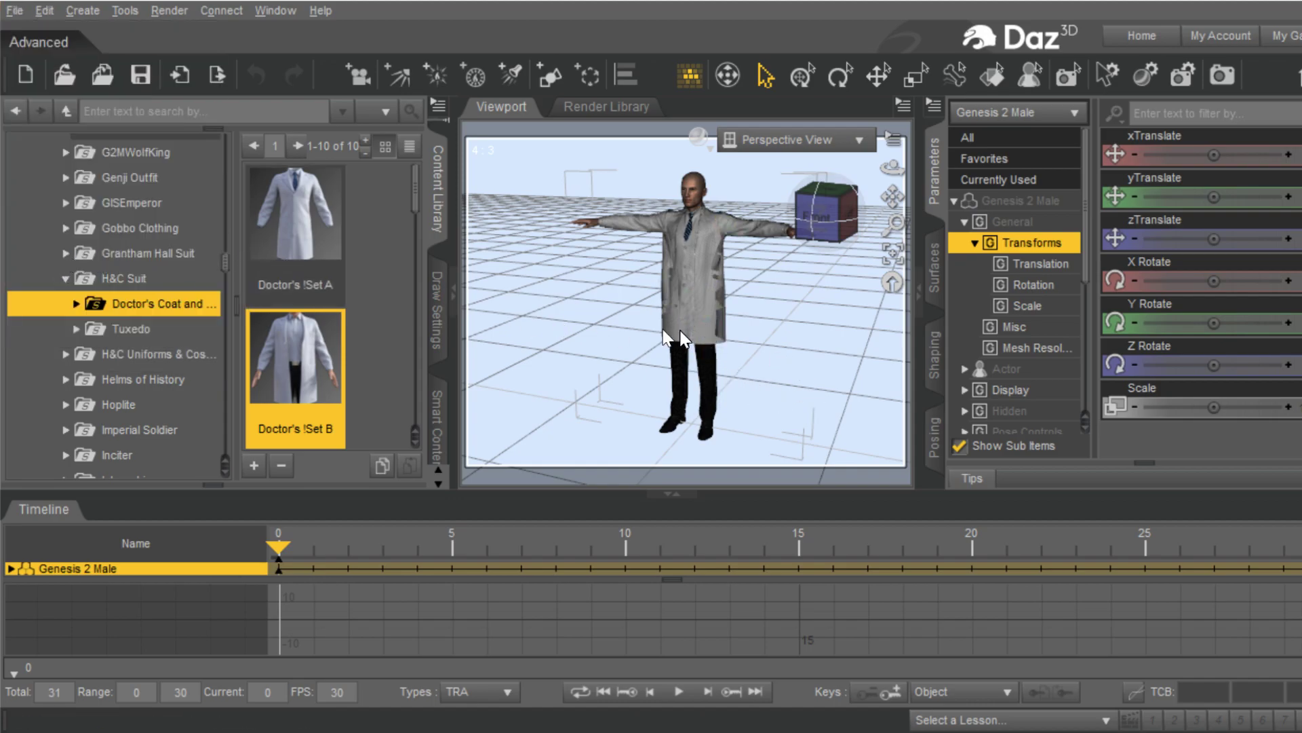
{"action": "left_click", "coordinate": [455, 307]}
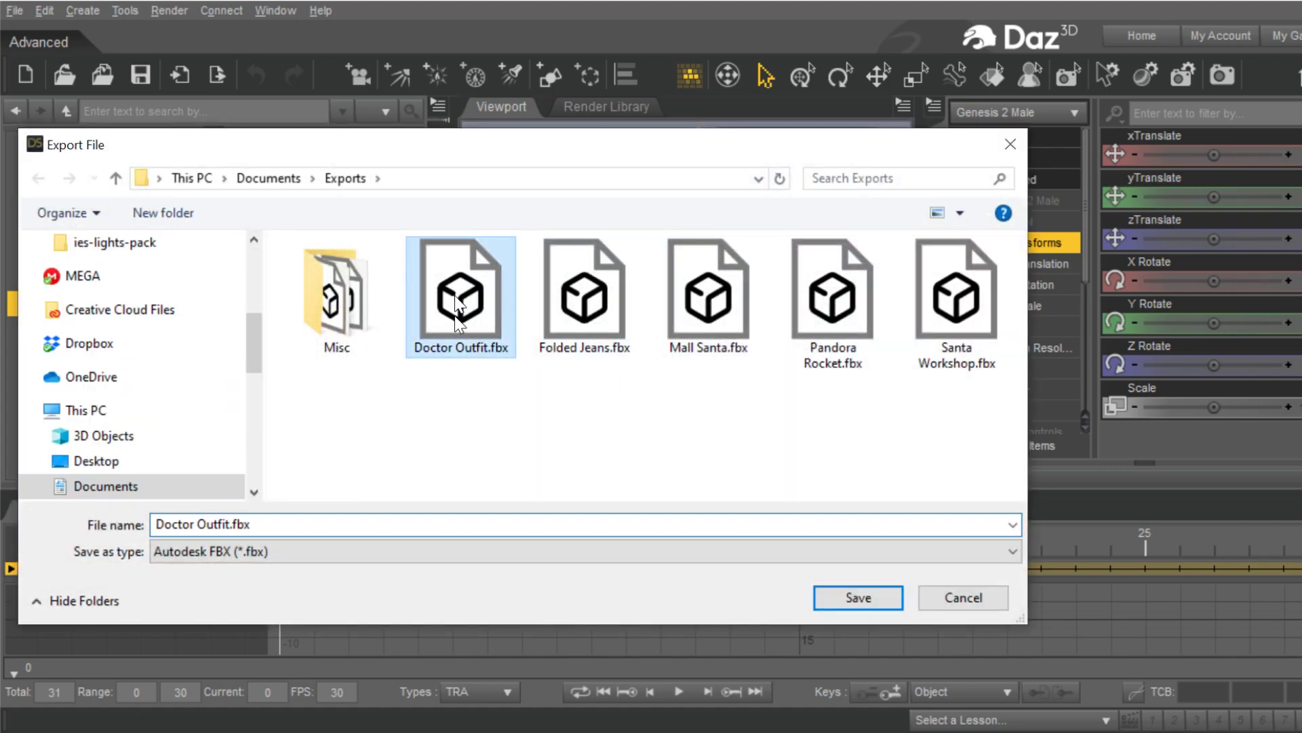
{"action": "left_click", "coordinate": [858, 597]}
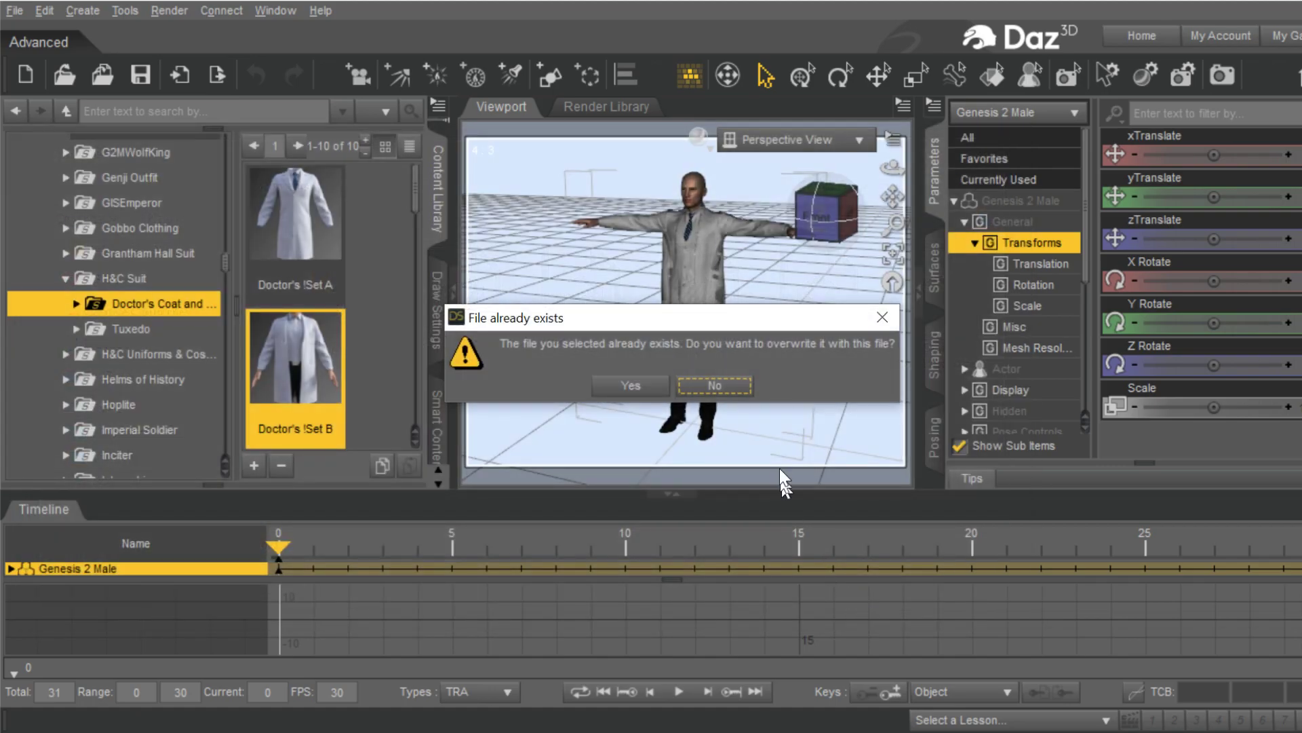
{"action": "left_click", "coordinate": [625, 390]}
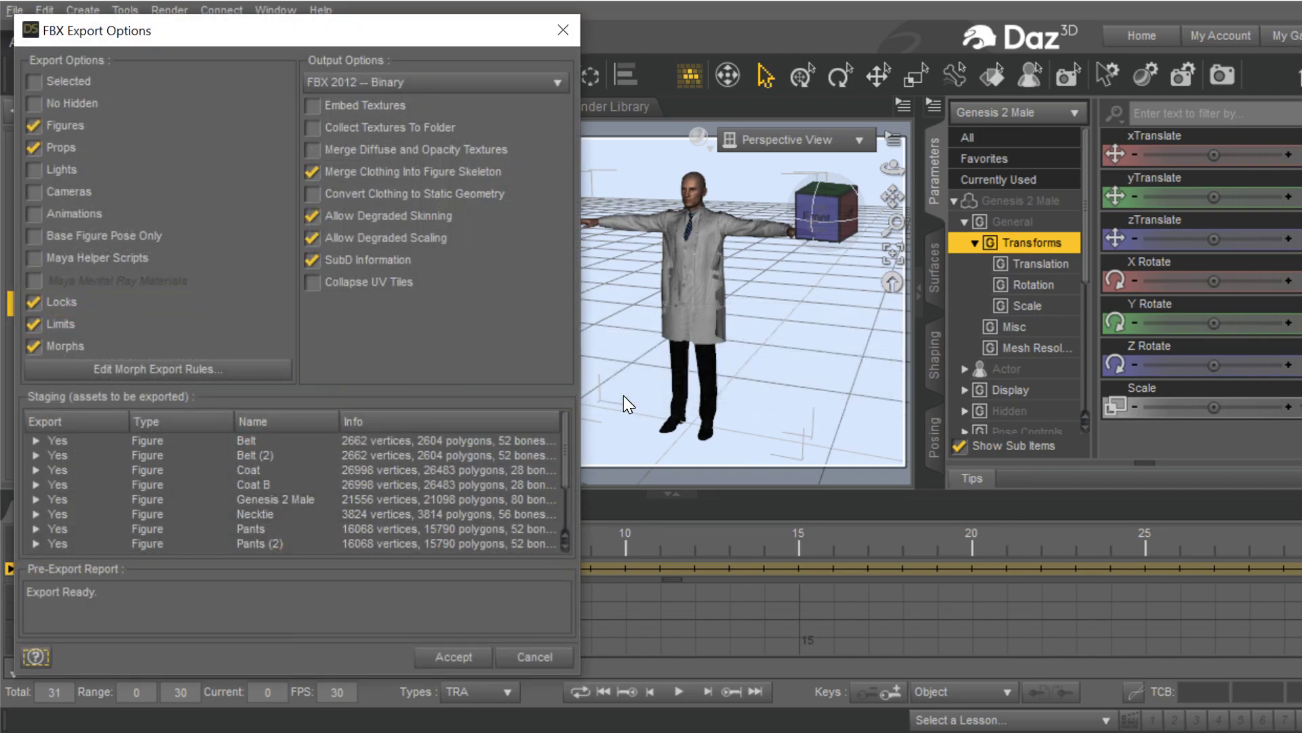
Review the FBX Export Options, leaving Degraded Skinning and Locks on, and accept them
{"action": "left_click", "coordinate": [419, 207]}
{"action": "left_click", "coordinate": [419, 204]}
{"action": "left_click", "coordinate": [164, 305]}
{"action": "left_click", "coordinate": [164, 305]}
{"action": "scroll", "coordinate": [135, 495], "scroll_direction": "down", "scroll_amount": 2}
{"action": "scroll", "coordinate": [135, 494], "scroll_direction": "up", "scroll_amount": 2}
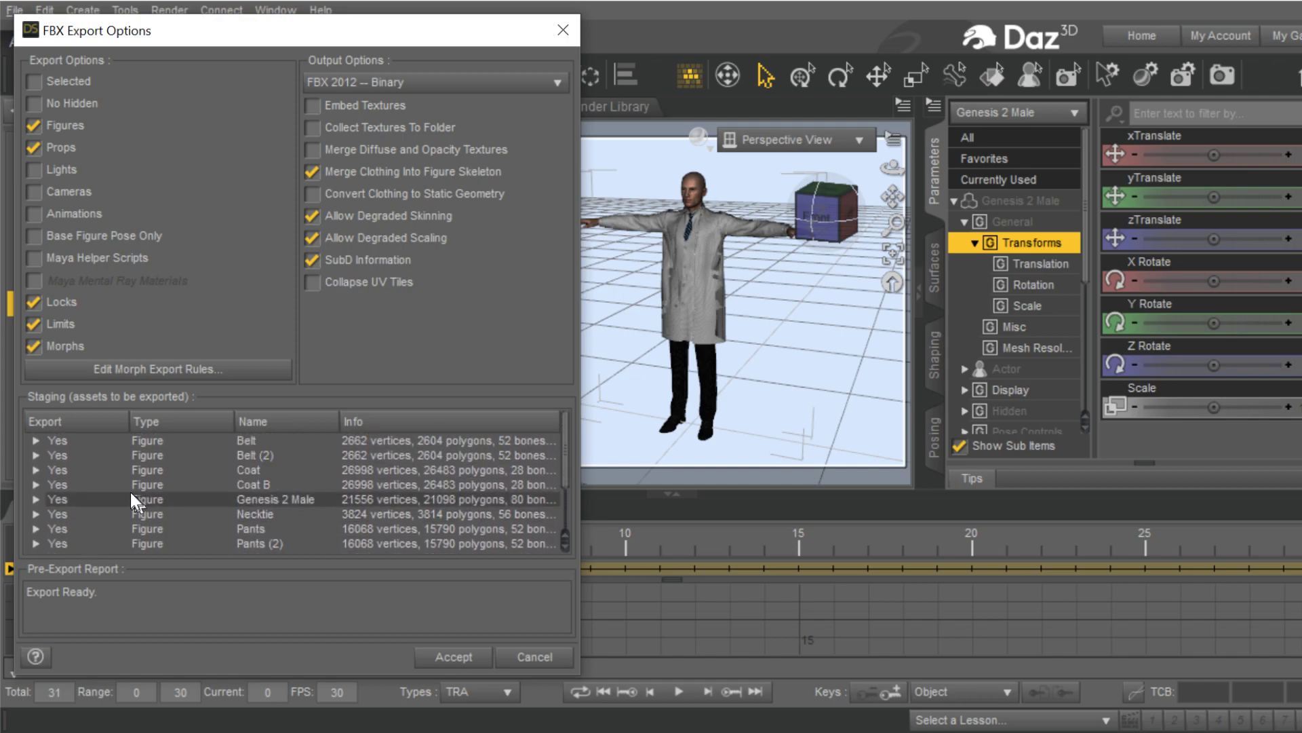
{"action": "left_click", "coordinate": [35, 455]}
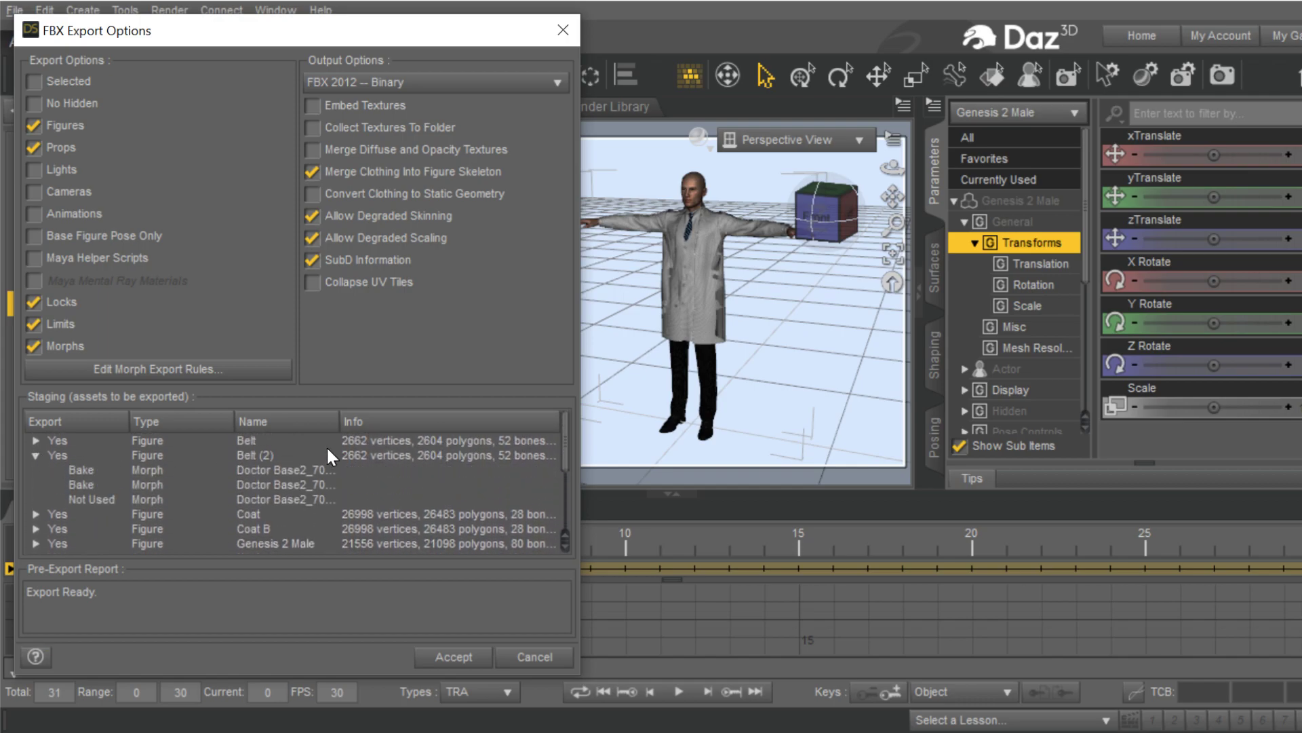
{"action": "mouse_move", "coordinate": [340, 422]}
{"action": "left_mouse_down"}
{"action": "mouse_move", "coordinate": [527, 422]}
{"action": "mouse_move", "coordinate": [356, 434]}
{"action": "left_mouse_up"}
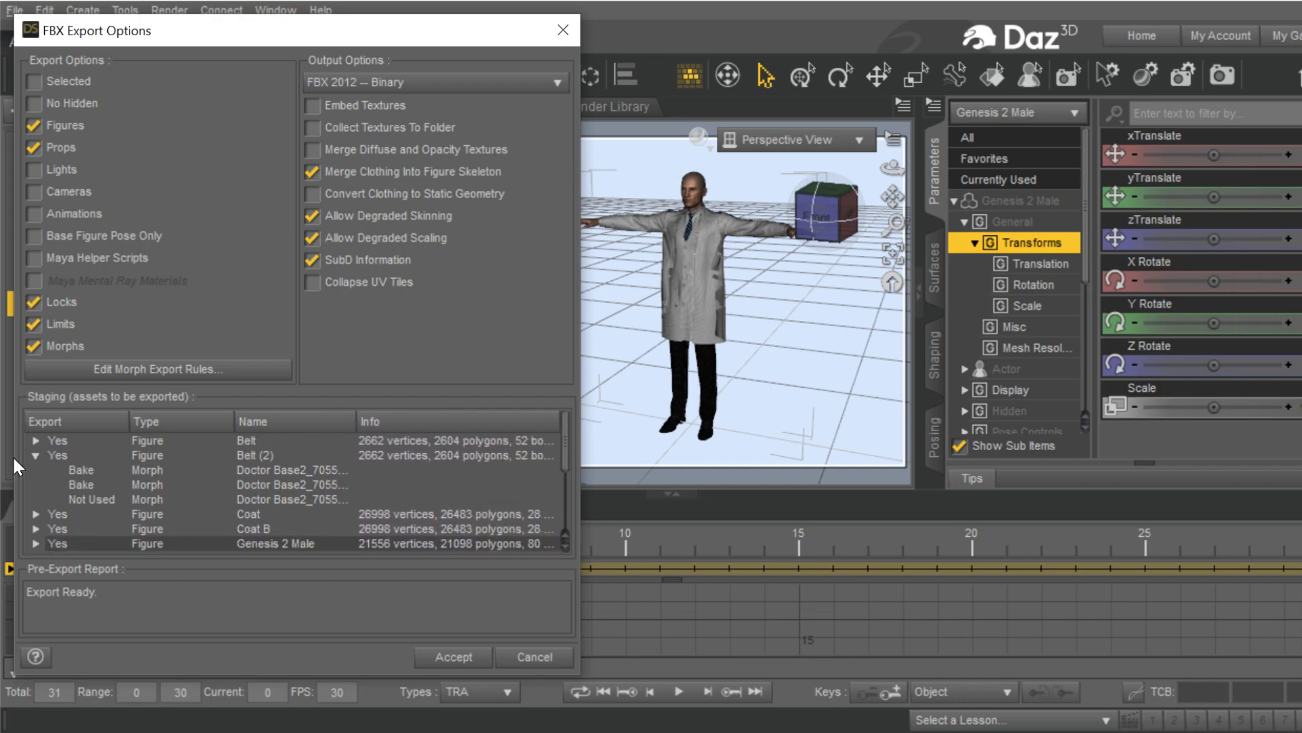
{"action": "left_click", "coordinate": [34, 454]}
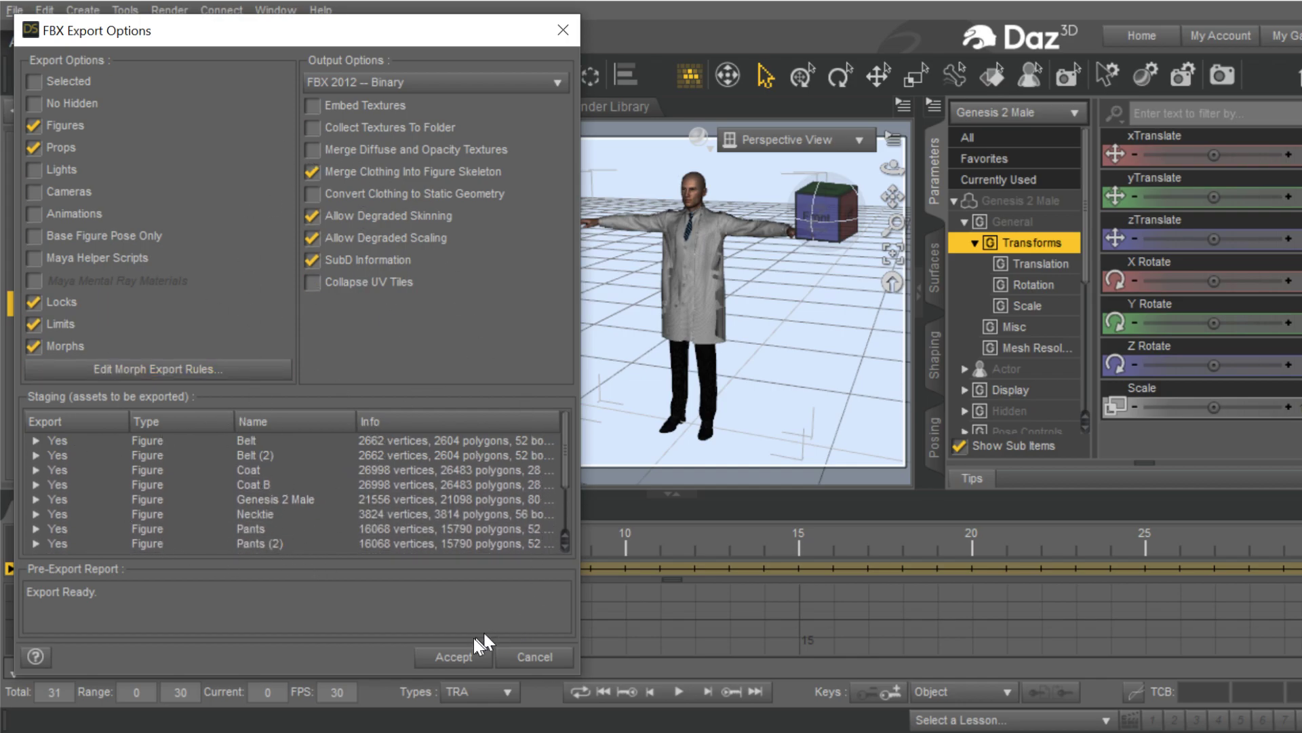
{"action": "left_click", "coordinate": [454, 656]}
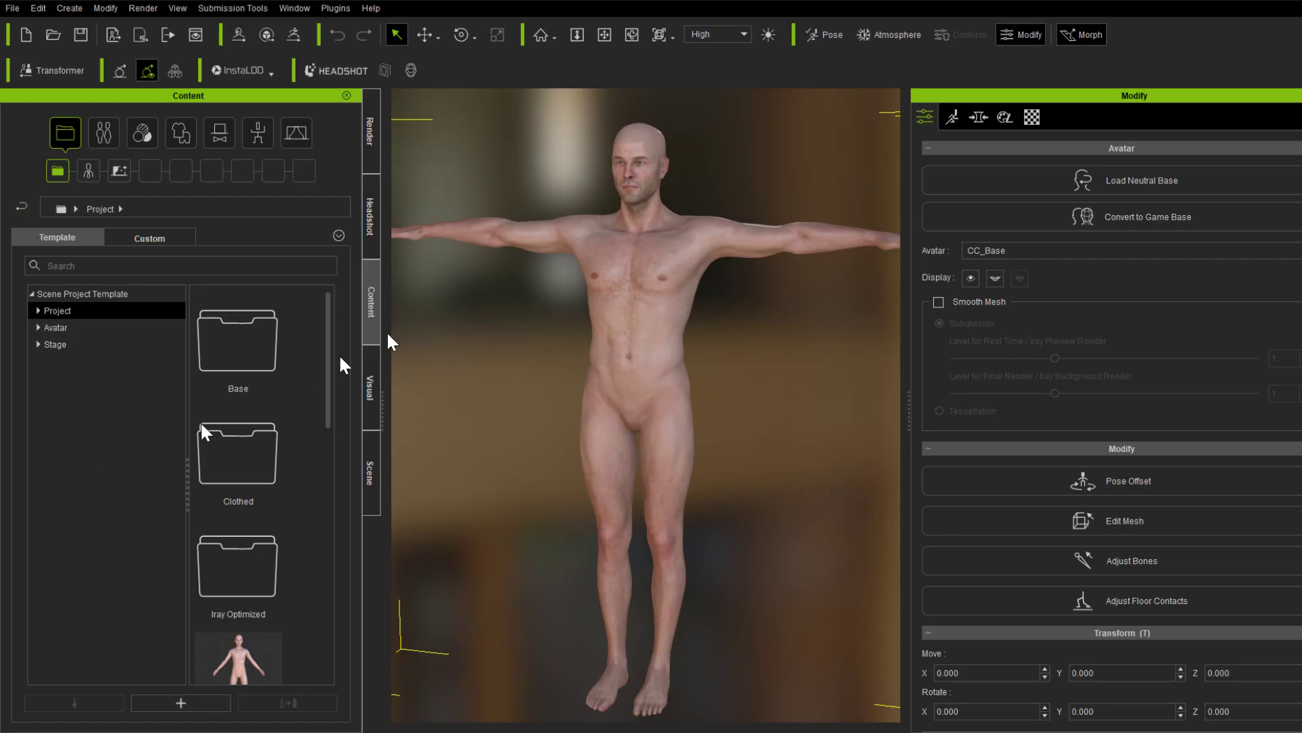
Transform Doctor Outfit.fbx into Character Creator and dismiss the 'Failed to load character' error
{"action": "left_click", "coordinate": [26, 78]}
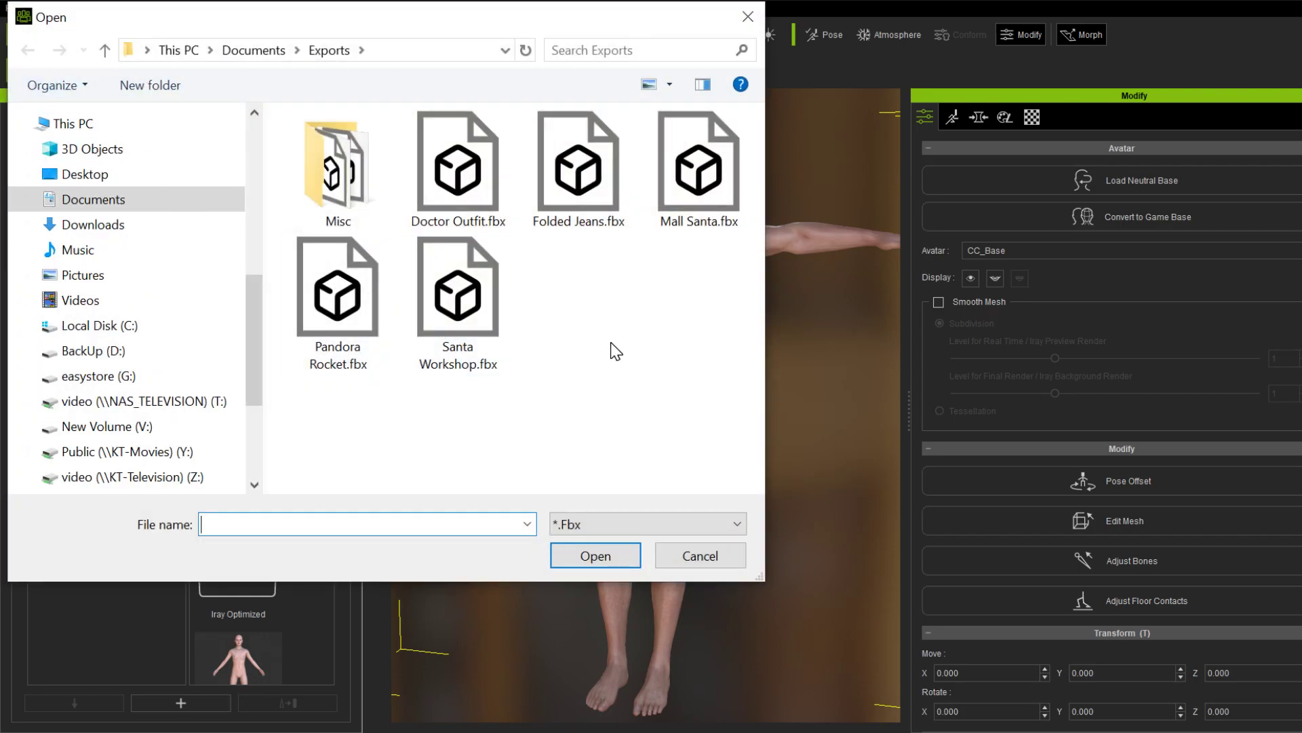
{"action": "left_click", "coordinate": [449, 177]}
{"action": "left_click", "coordinate": [587, 553]}
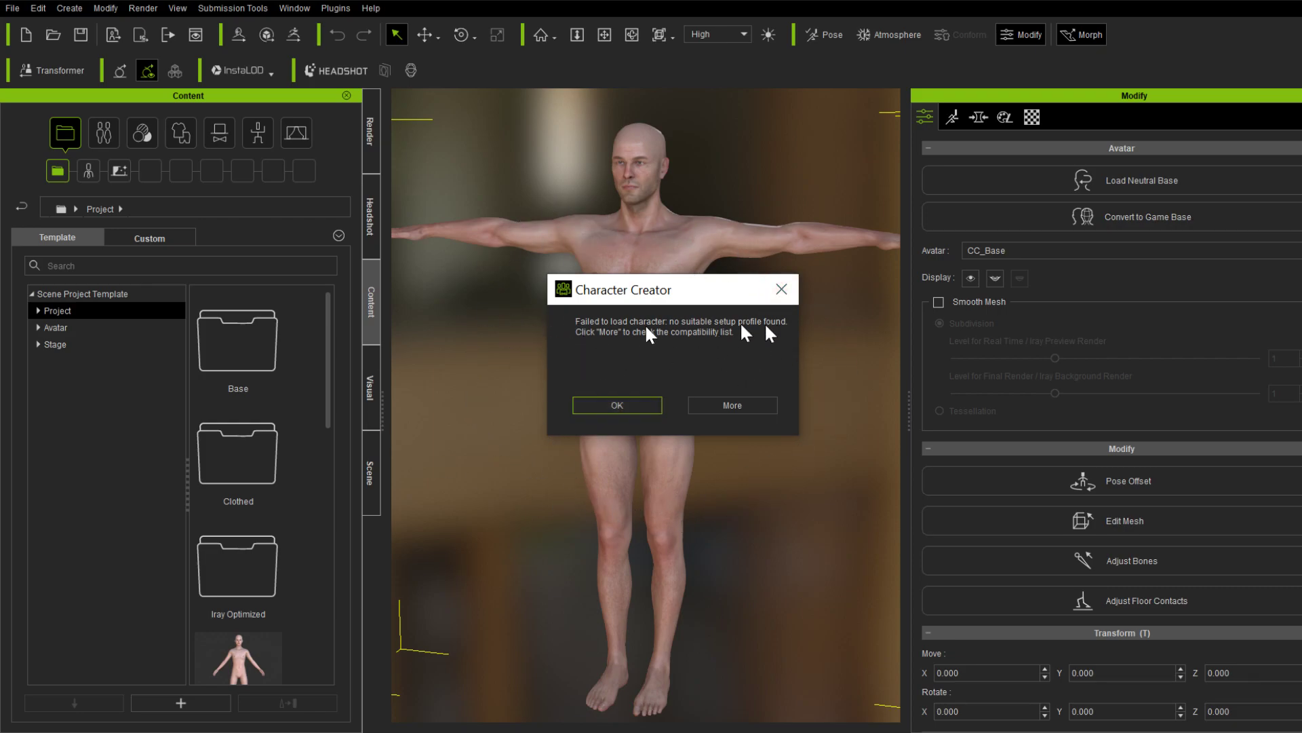
{"action": "left_click", "coordinate": [605, 407]}
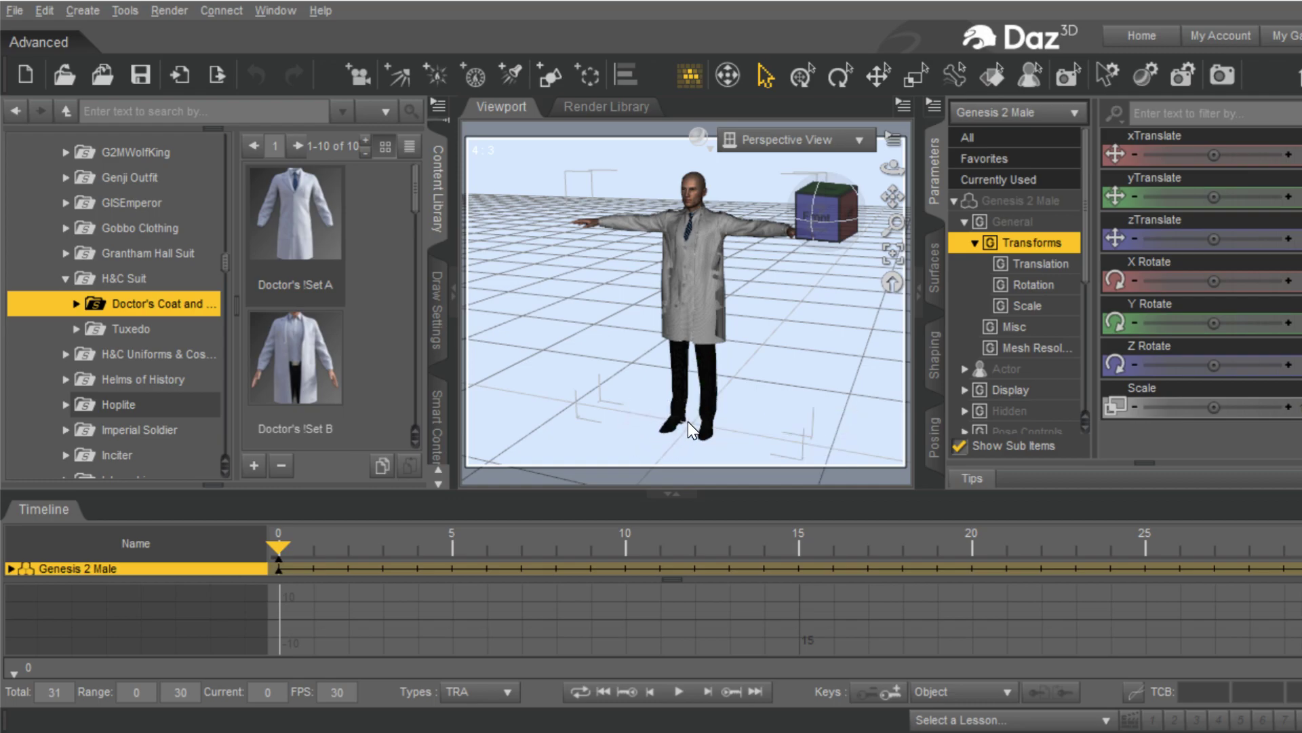
Show the Genesis 2 Male library folder, float the Scene pane, and deselect the figure
{"action": "scroll", "coordinate": [76, 385], "scroll_direction": "up", "scroll_amount": 10}
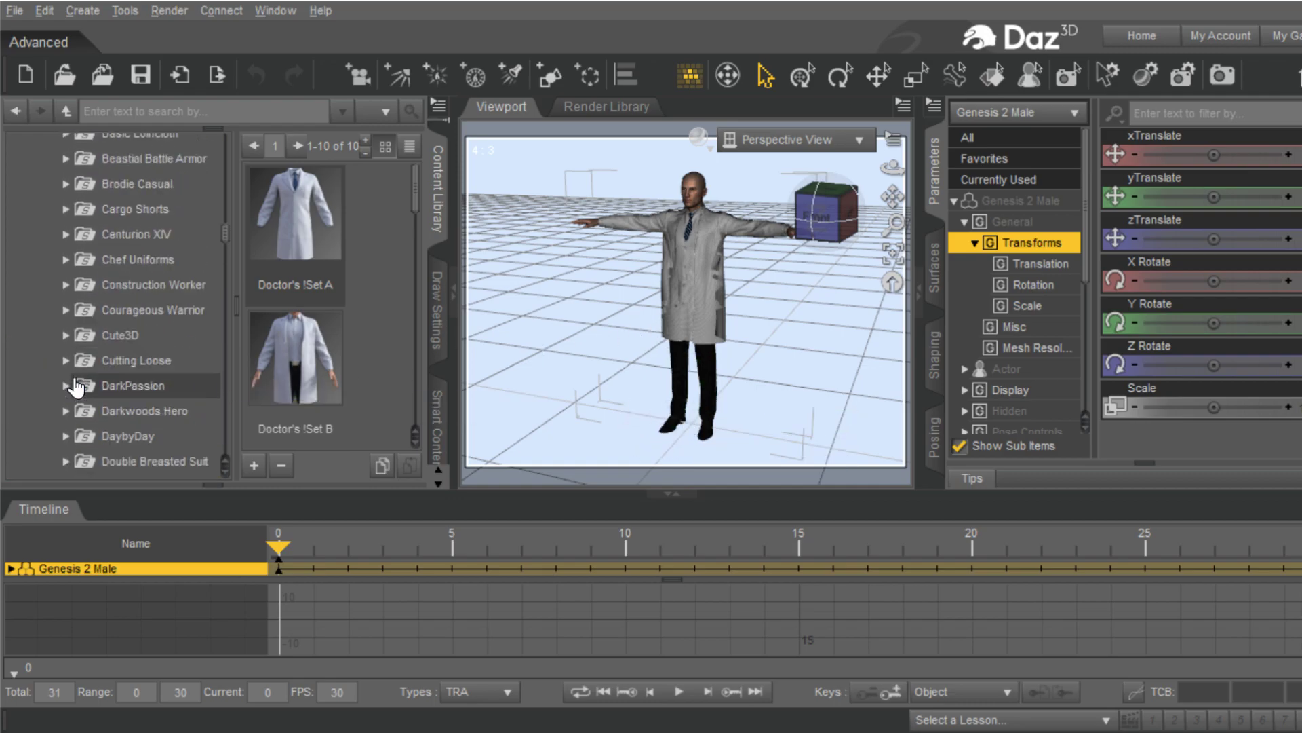
{"action": "scroll", "coordinate": [76, 385], "scroll_direction": "up", "scroll_amount": 5}
{"action": "scroll", "coordinate": [76, 386], "scroll_direction": "down", "scroll_amount": 12}
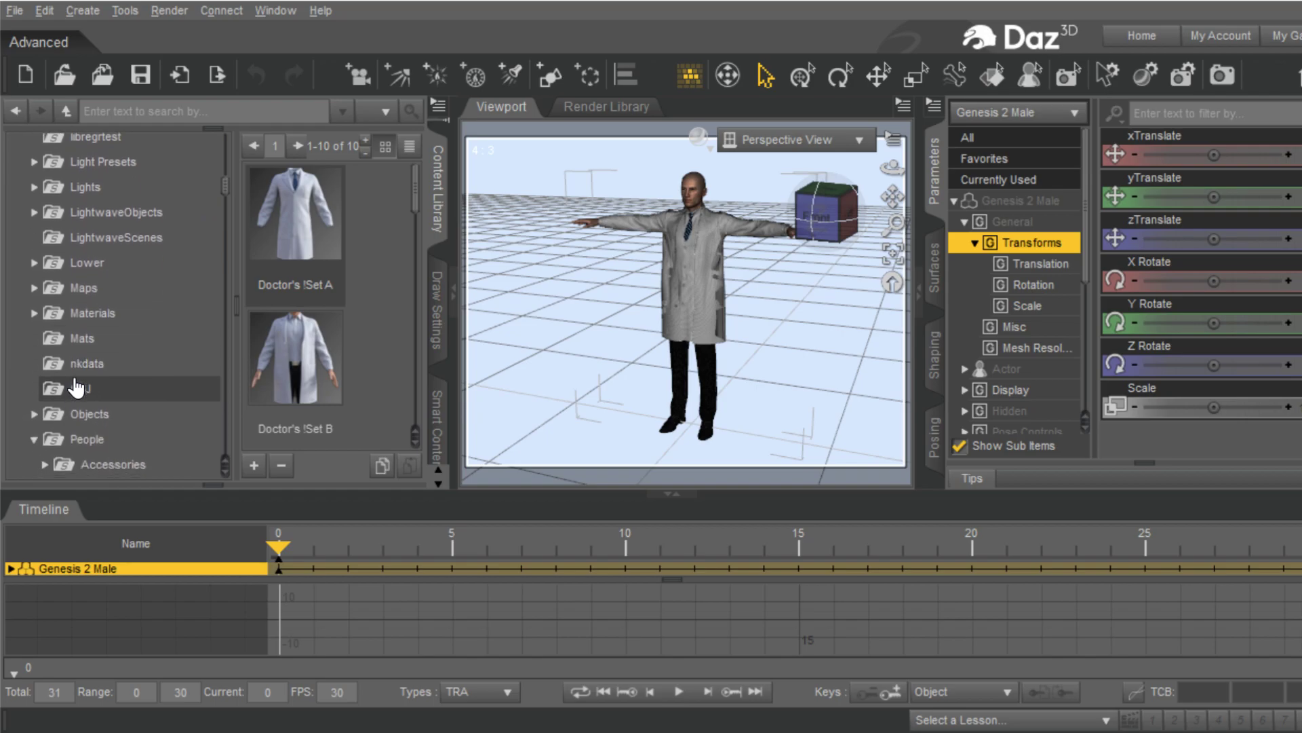
{"action": "scroll", "coordinate": [77, 387], "scroll_direction": "down", "scroll_amount": 11}
{"action": "scroll", "coordinate": [76, 388], "scroll_direction": "up", "scroll_amount": 7}
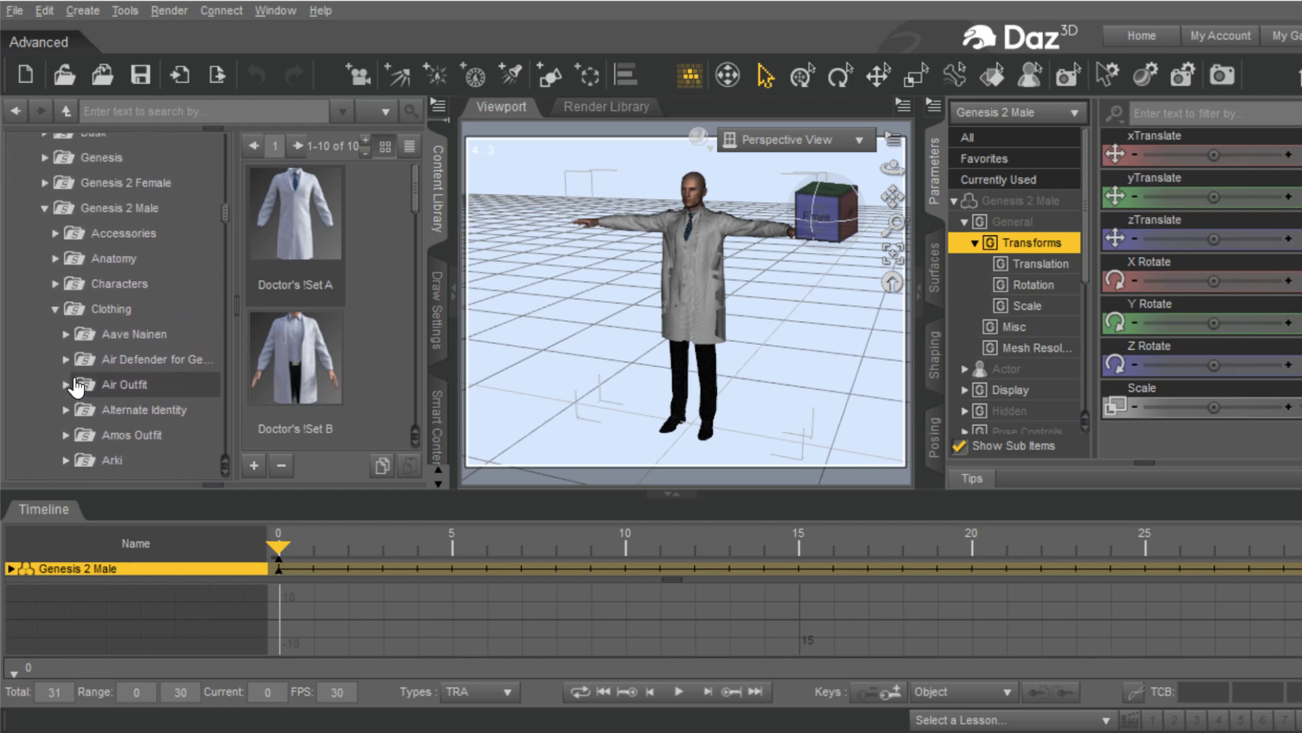
{"action": "scroll", "coordinate": [77, 389], "scroll_direction": "up", "scroll_amount": 1}
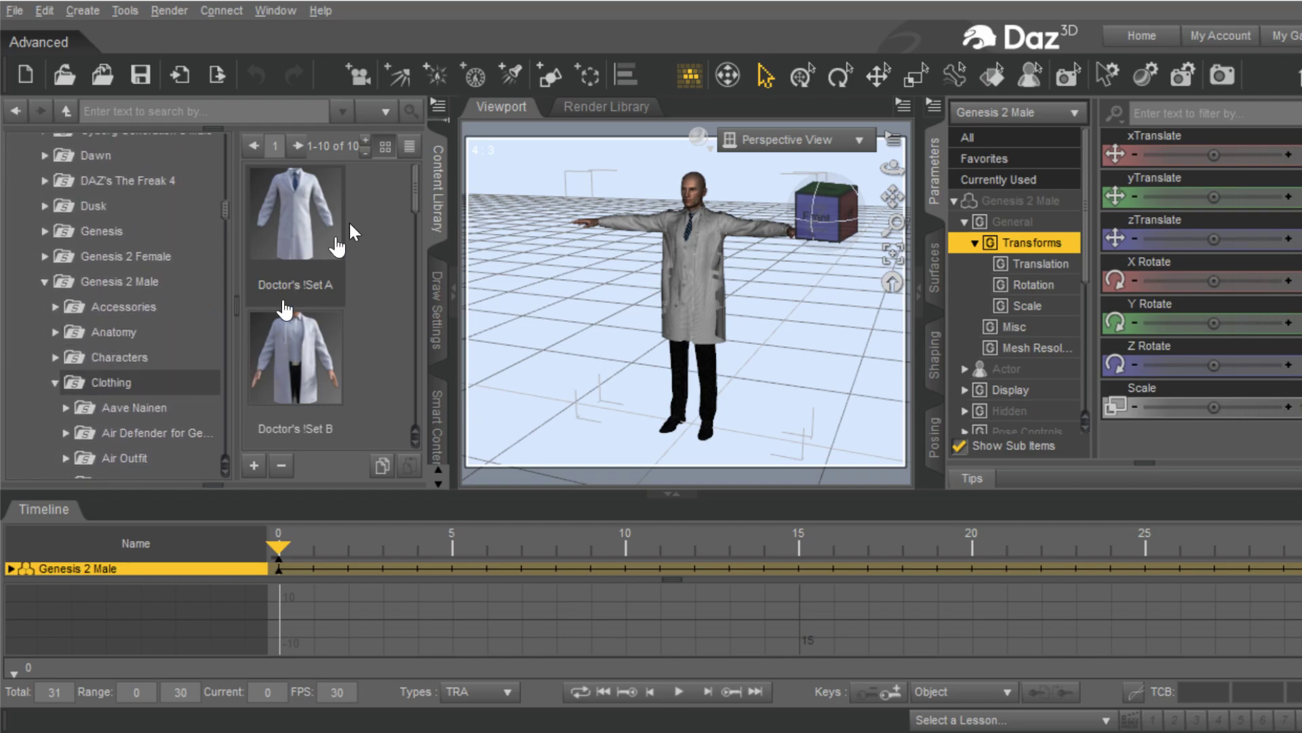
{"action": "left_click", "coordinate": [140, 284]}
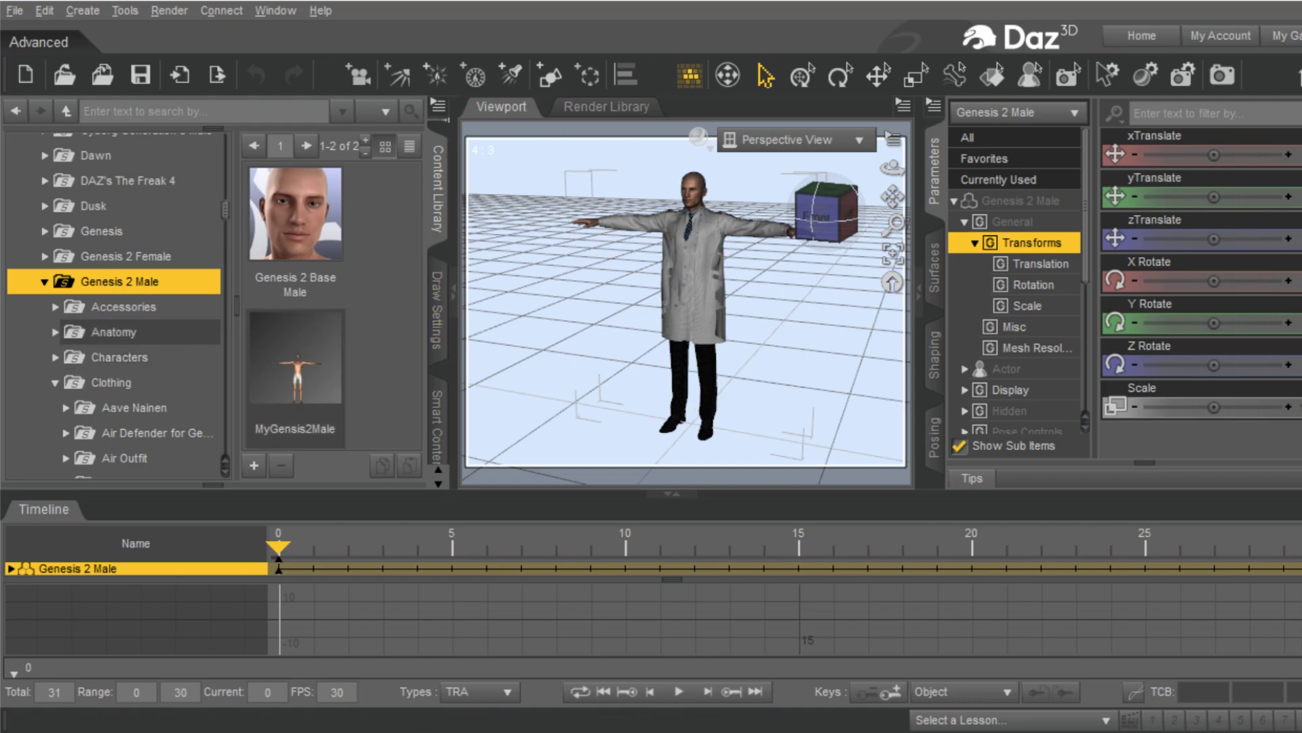
{"action": "left_click_drag", "start_coordinate": [136, 332], "coordinate": [662, 265]}
{"action": "left_click", "coordinate": [600, 382]}
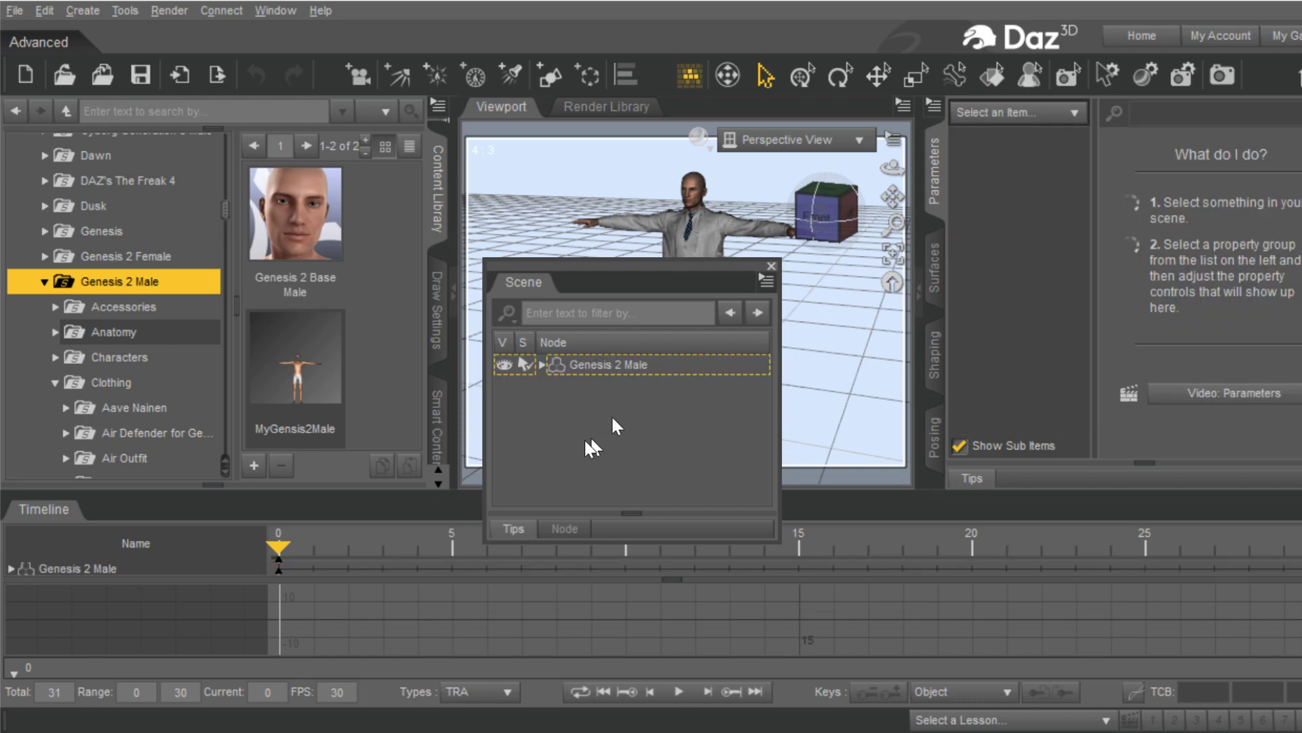
Add Genesis 2 Male (2) to the scene and check both figures' visibility toggles in the Scene pane
{"action": "left_click_drag", "start_coordinate": [604, 267], "coordinate": [102, 282]}
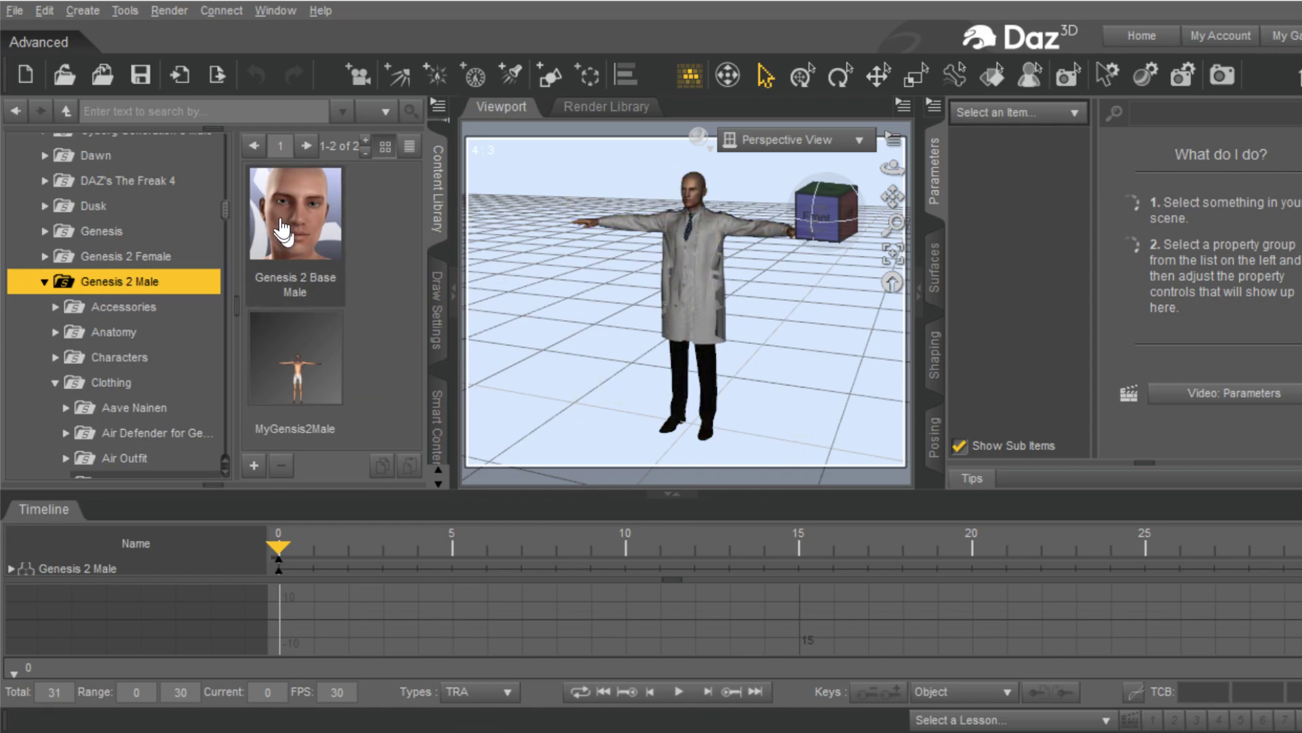
{"action": "left_click_drag", "start_coordinate": [288, 238], "coordinate": [606, 318]}
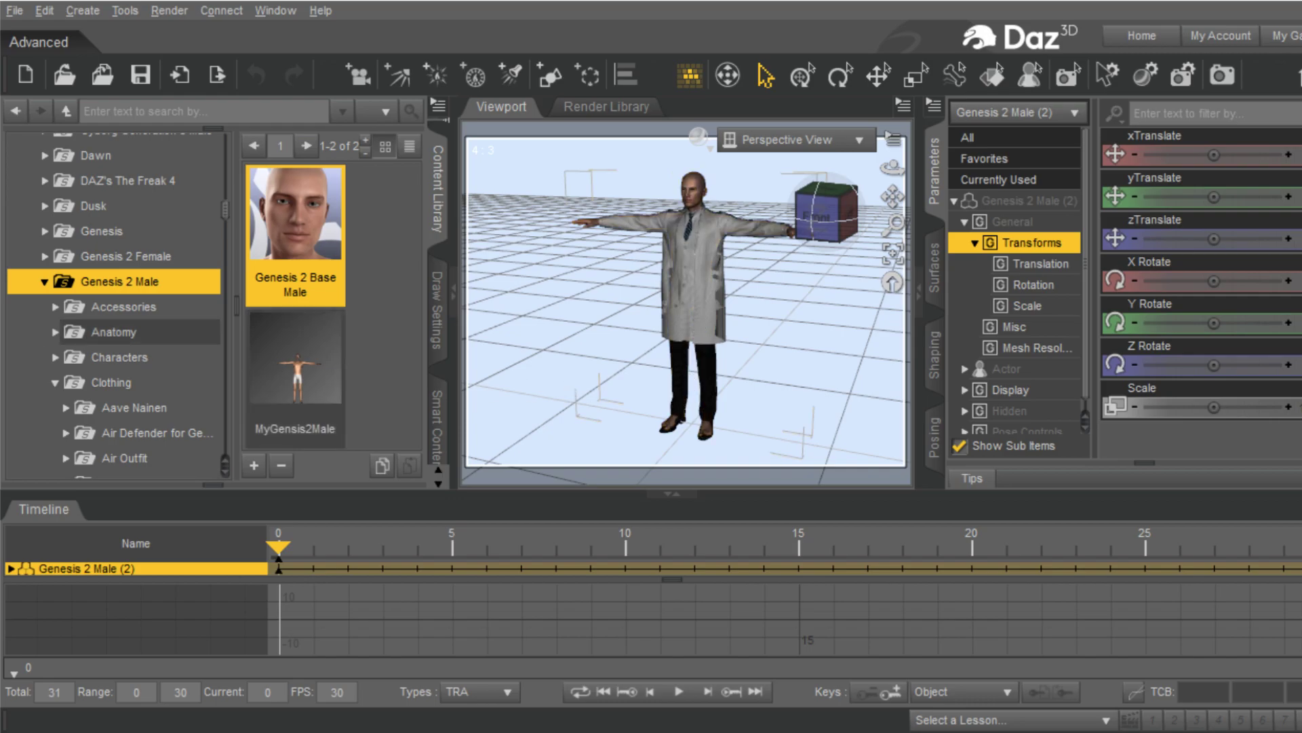
{"action": "key", "text": "F3"}
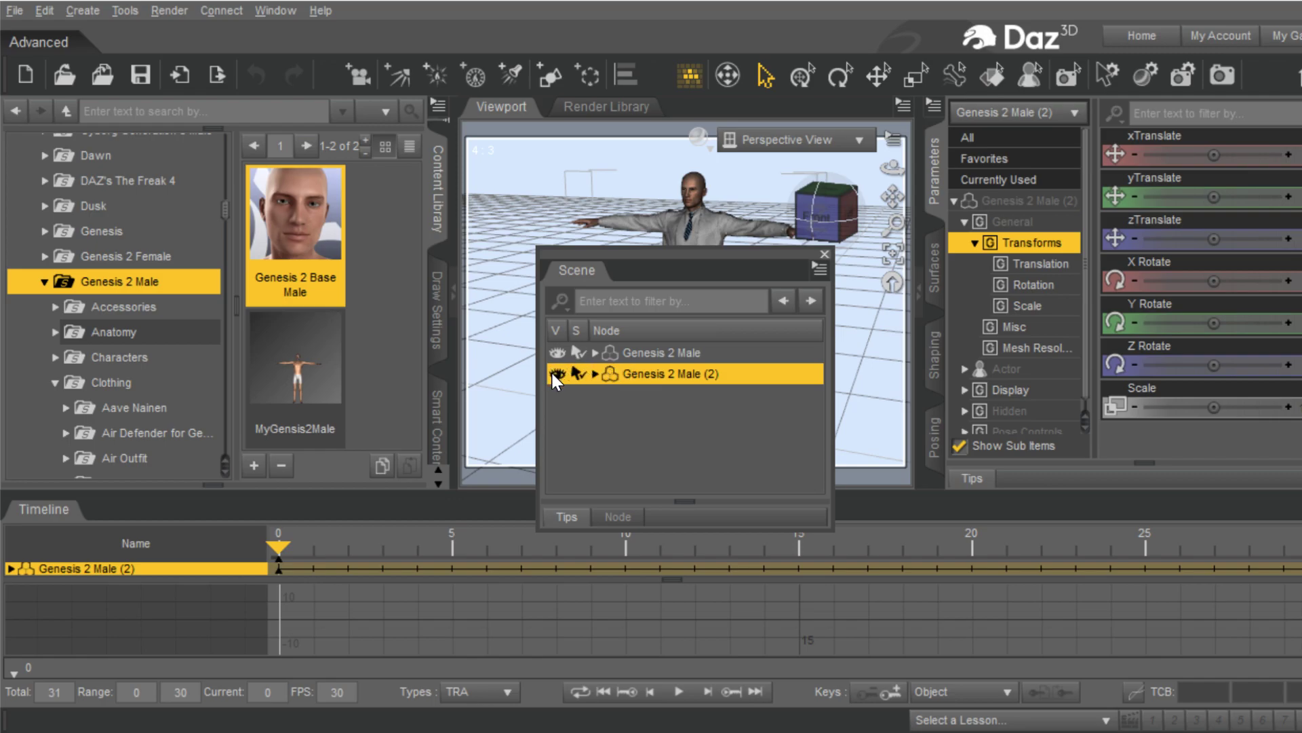
{"action": "left_click", "coordinate": [555, 354]}
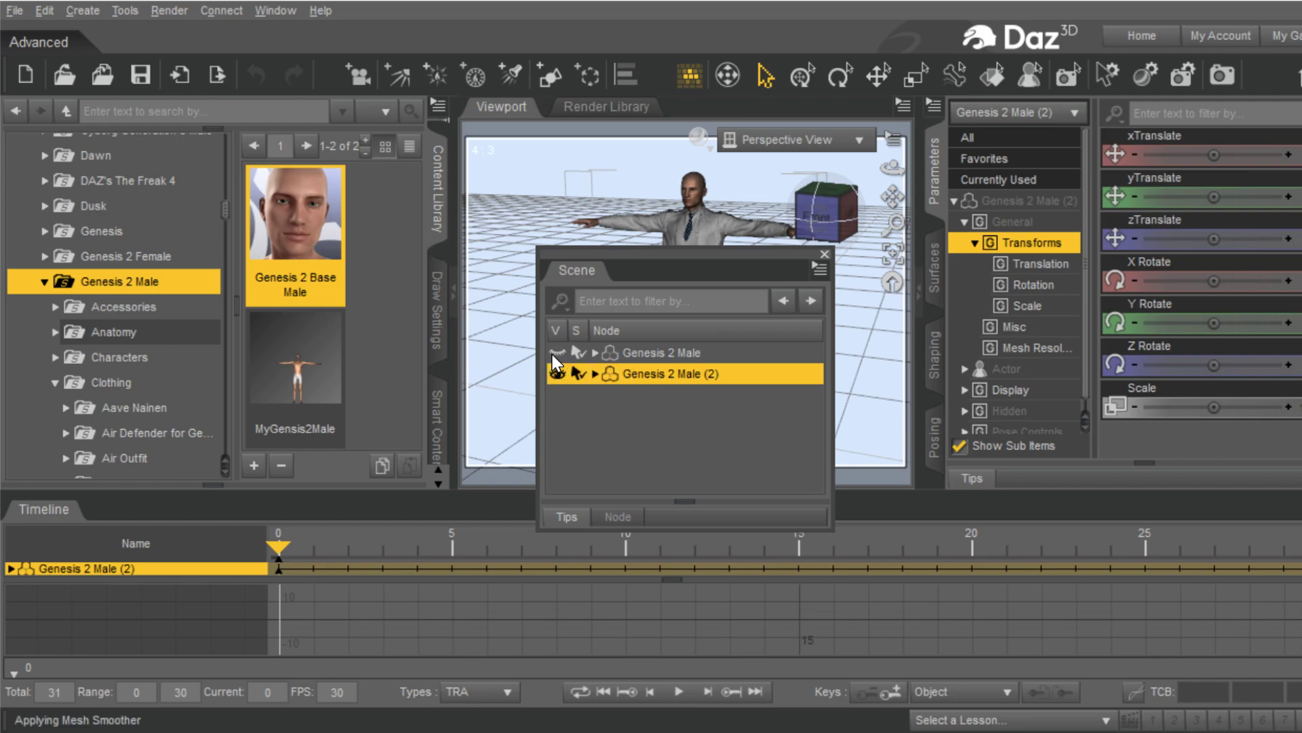
{"action": "left_click", "coordinate": [554, 353]}
{"action": "left_click", "coordinate": [560, 376]}
{"action": "left_click", "coordinate": [560, 376]}
{"action": "mouse_move", "coordinate": [674, 255]}
{"action": "left_mouse_down"}
{"action": "mouse_move", "coordinate": [326, 255]}
{"action": "mouse_move", "coordinate": [674, 256]}
{"action": "left_mouse_up"}
{"action": "left_click", "coordinate": [825, 254]}
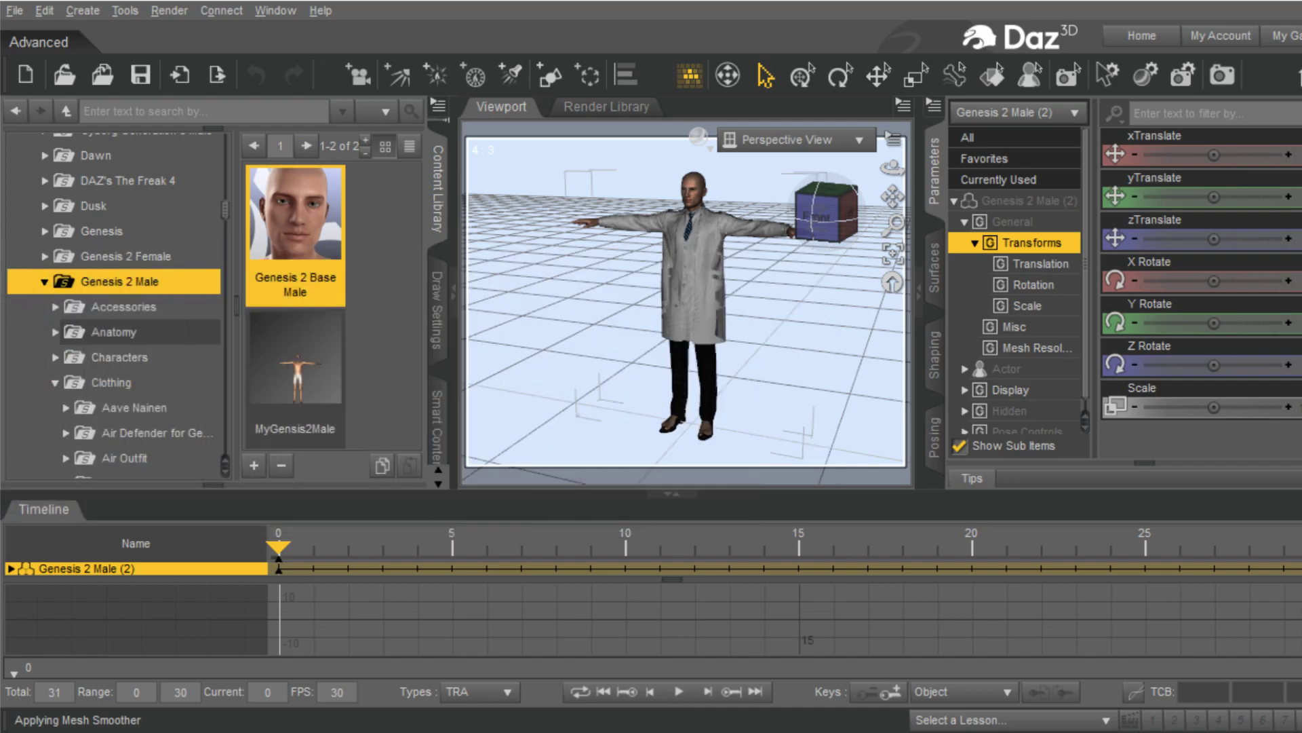
Export over Doctor Outfit.fbx, confirm replacement, and accept the default FBX export settings
{"action": "left_click", "coordinate": [12, 11]}
{"action": "left_click", "coordinate": [99, 262]}
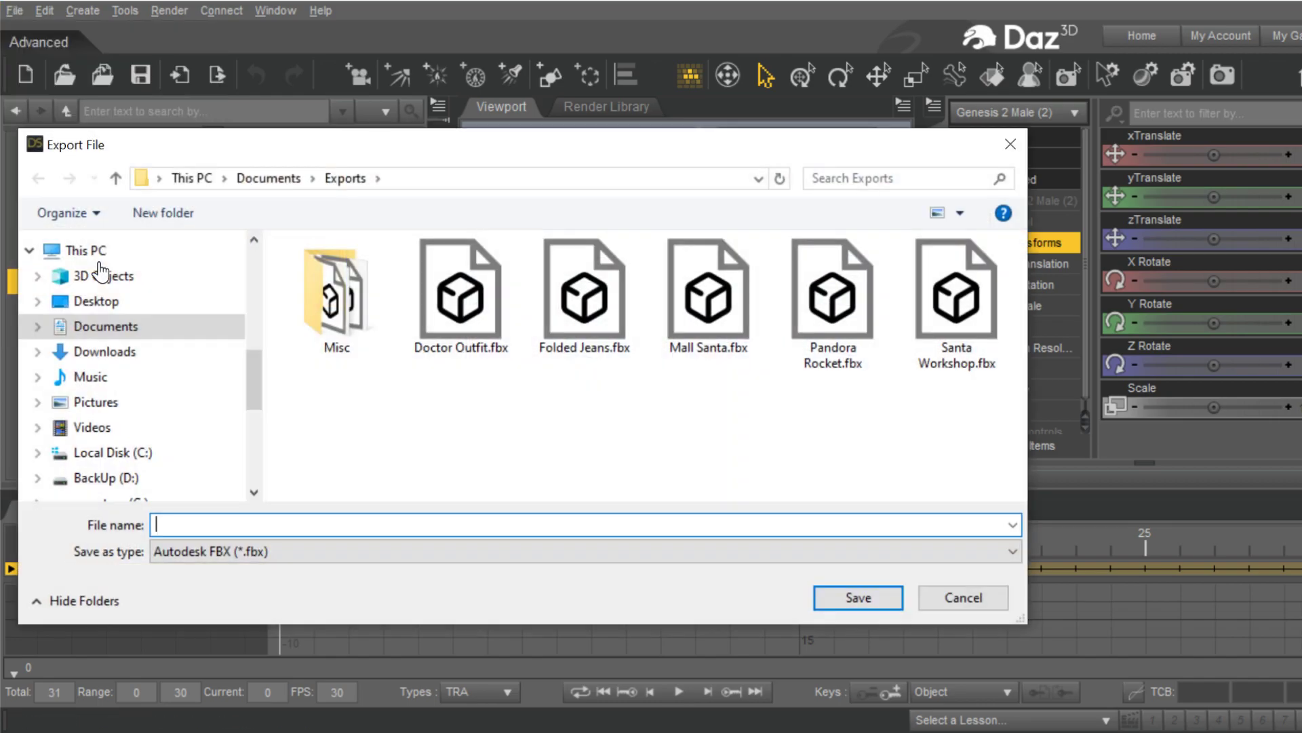
{"action": "left_click", "coordinate": [427, 312]}
{"action": "left_click", "coordinate": [856, 597]}
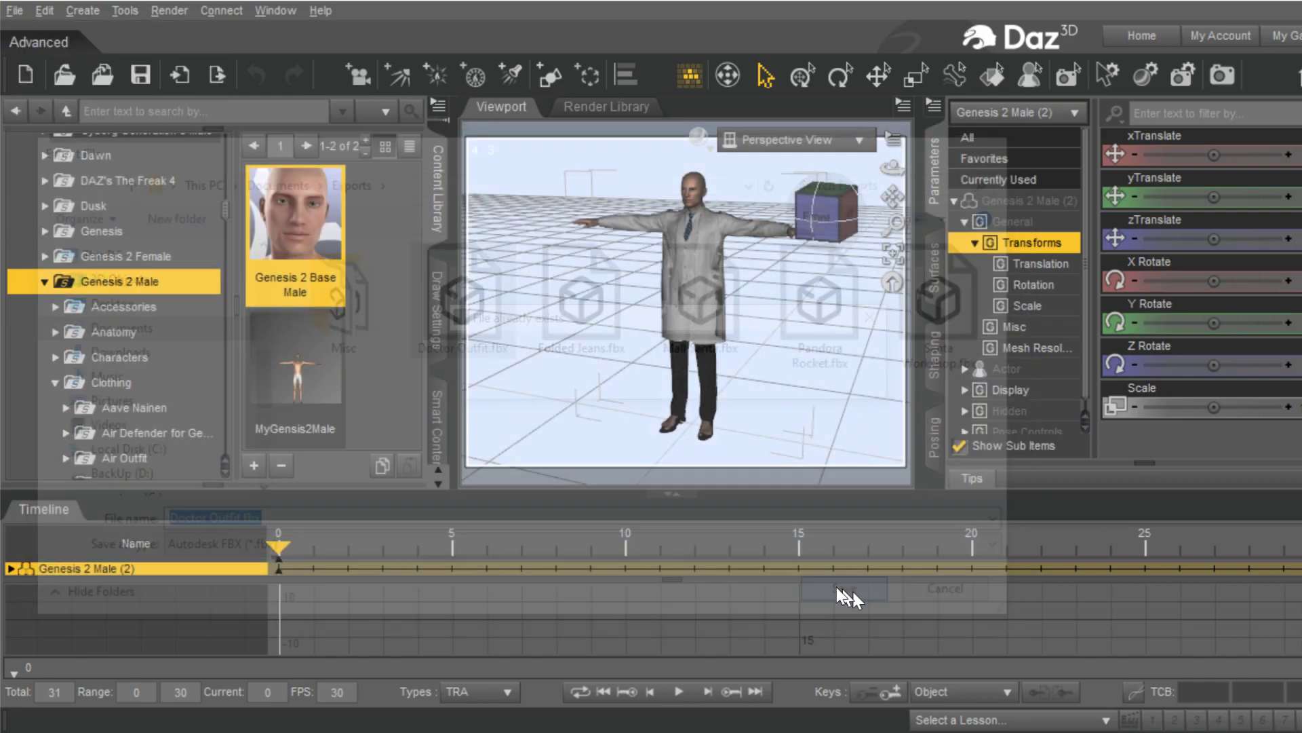
{"action": "left_click", "coordinate": [604, 387]}
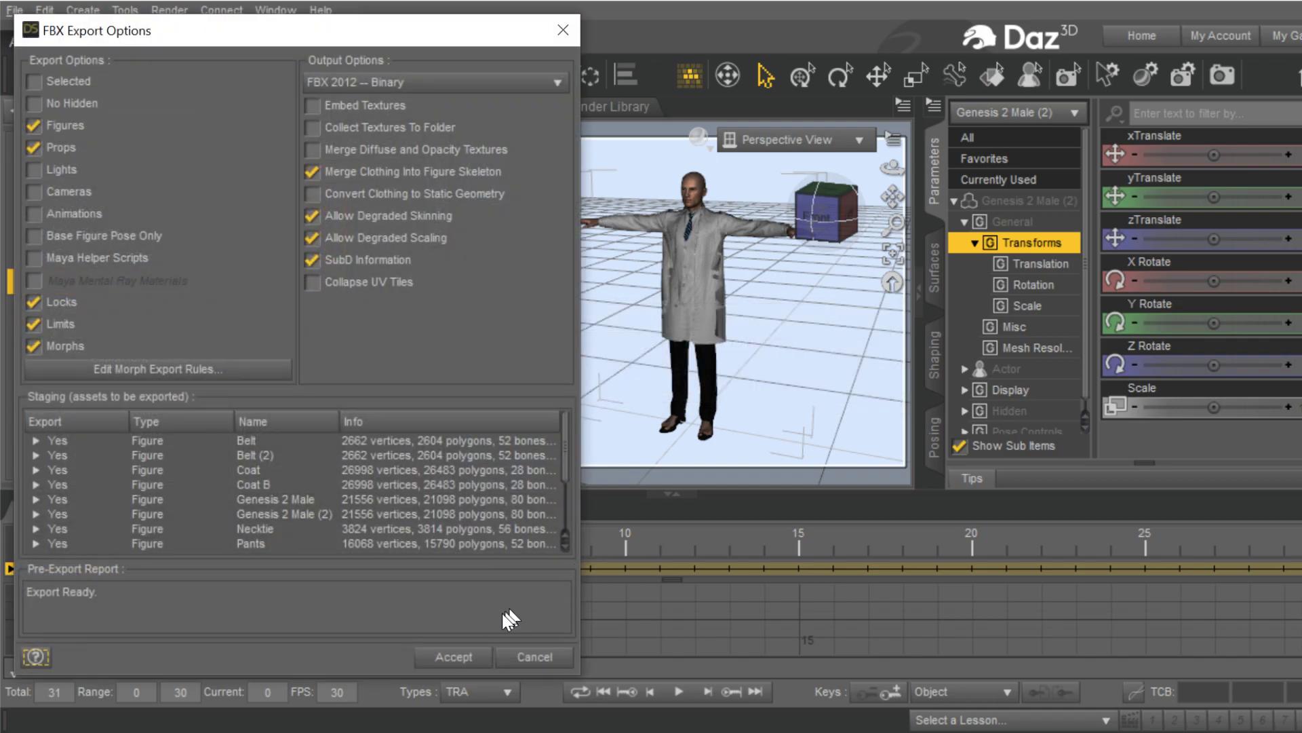
{"action": "left_click", "coordinate": [453, 657]}
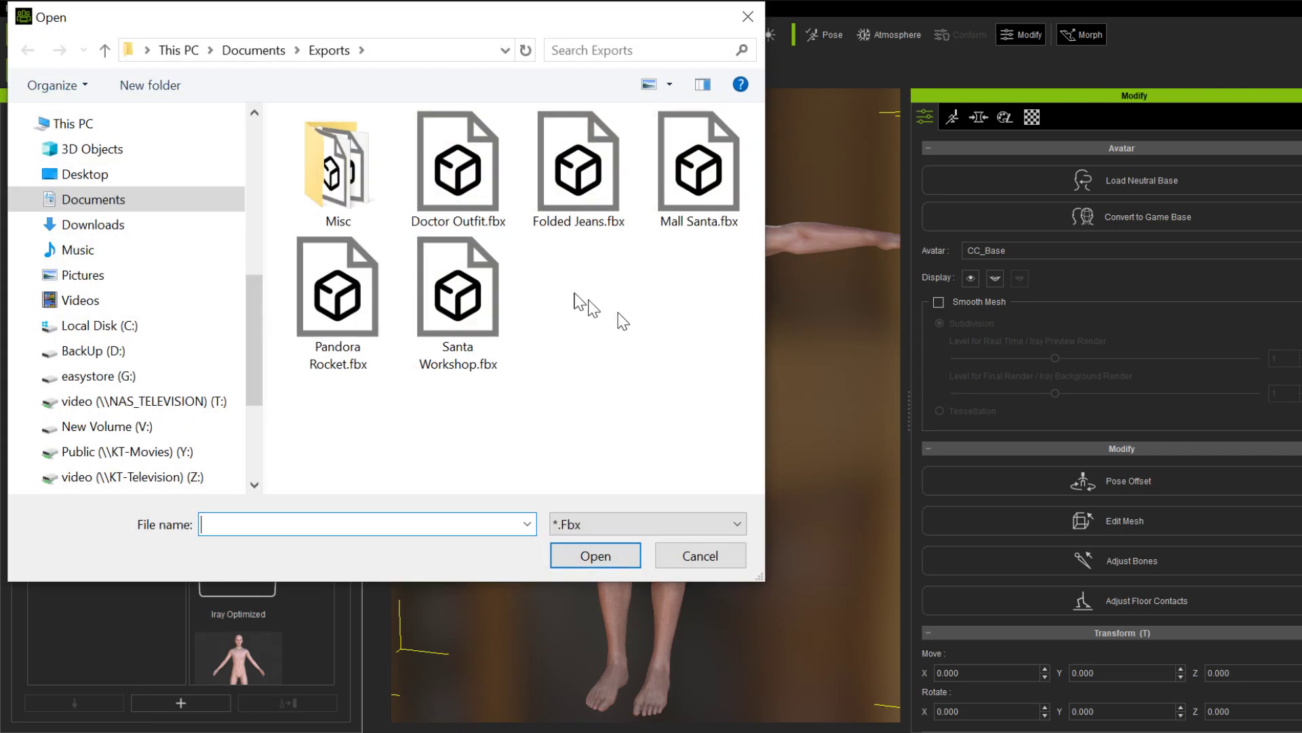
Select Doctor Outfit.fbx in the Exports folder and open it for import
{"action": "left_click", "coordinate": [449, 191]}
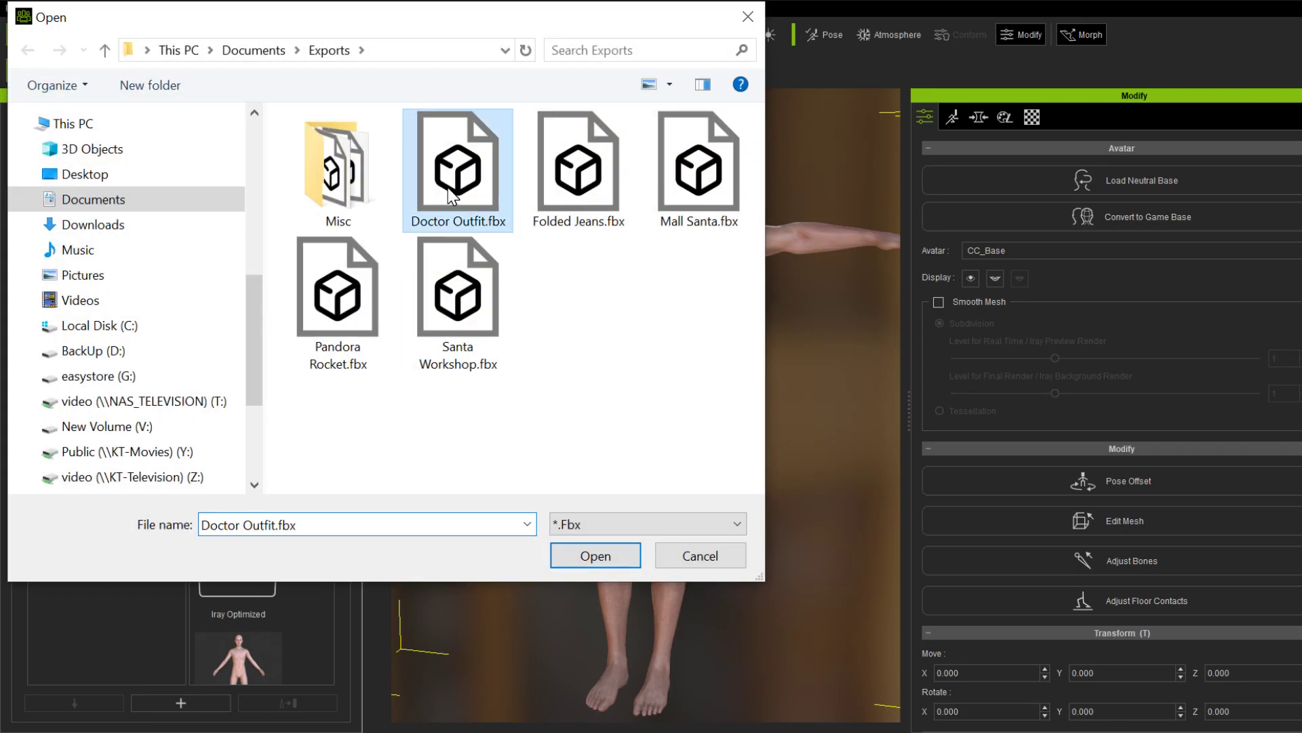
{"action": "left_click", "coordinate": [584, 551]}
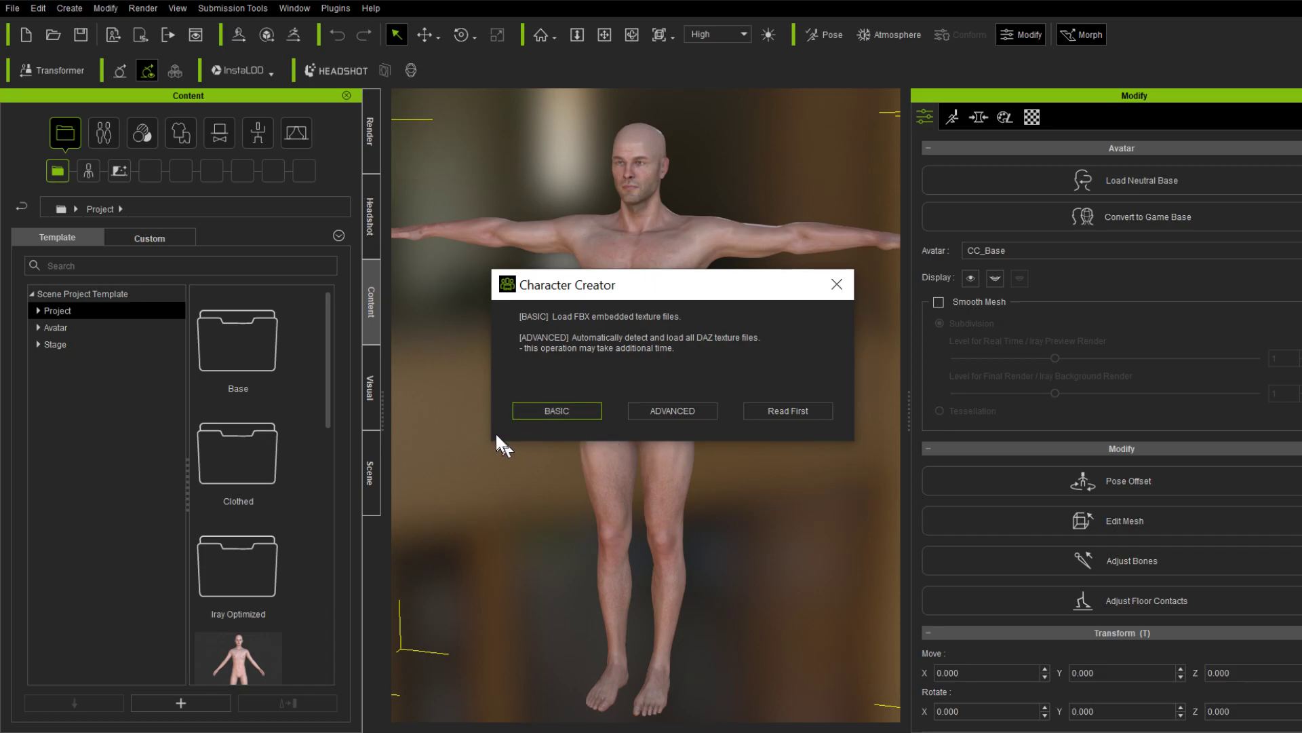
Choose ADVANCED so all DAZ textures load automatically with the outfit
{"action": "left_click", "coordinate": [678, 410]}
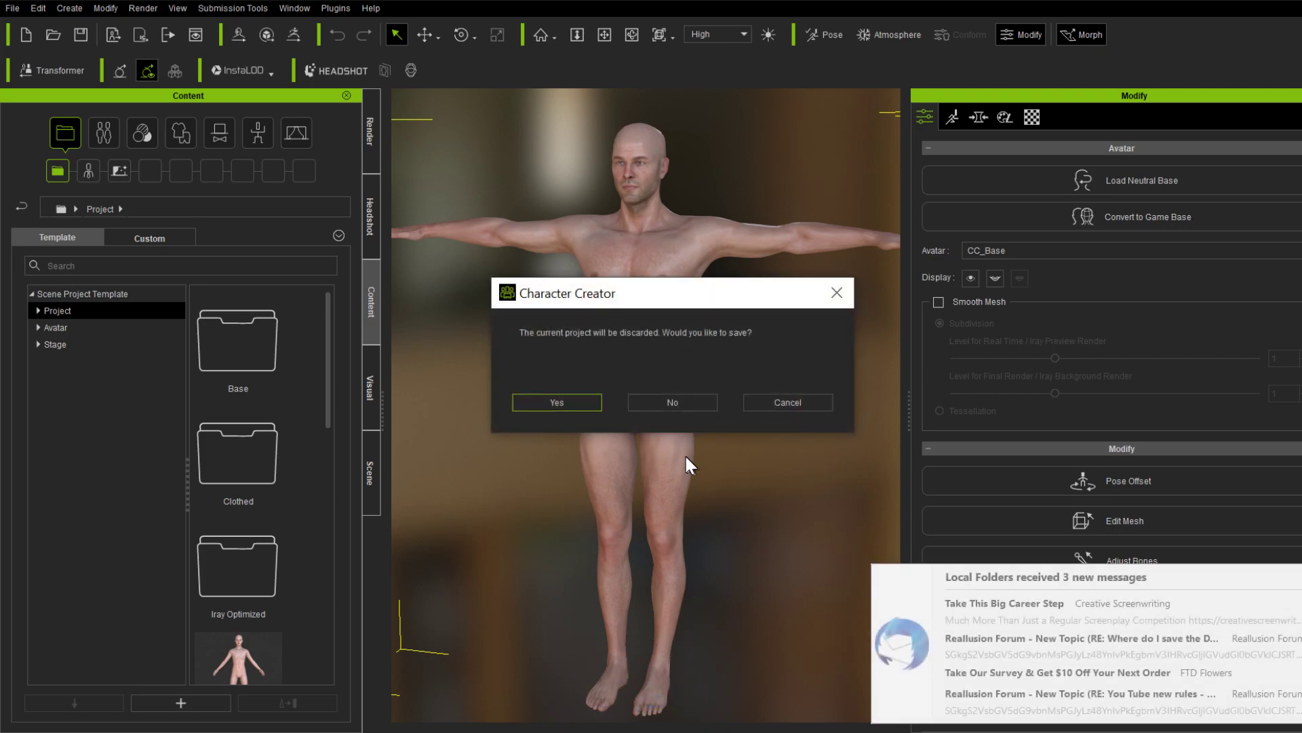
Skip saving, then import the doctor outfit without Genesis2Male and the duplicate oxford shoes entry
{"action": "left_click", "coordinate": [672, 403]}
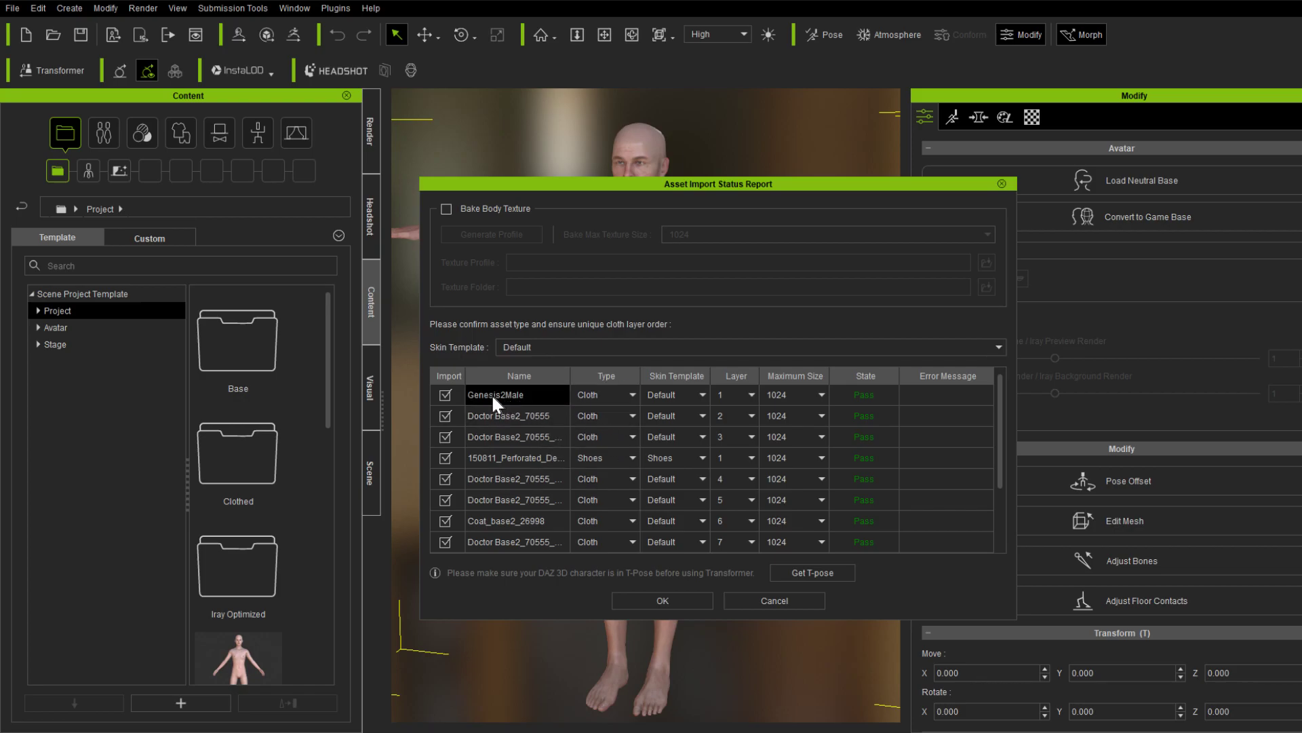
{"action": "left_click", "coordinate": [445, 394]}
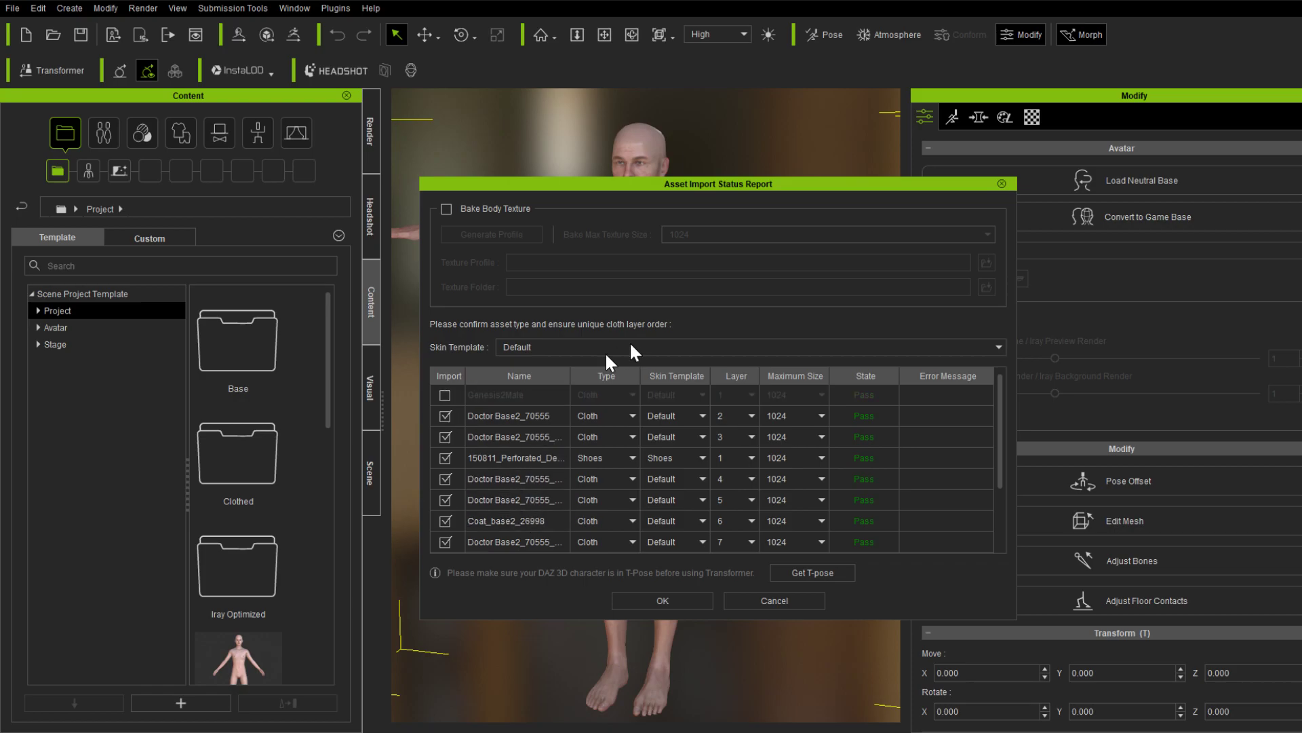
{"action": "left_click_drag", "start_coordinate": [569, 374], "coordinate": [605, 373]}
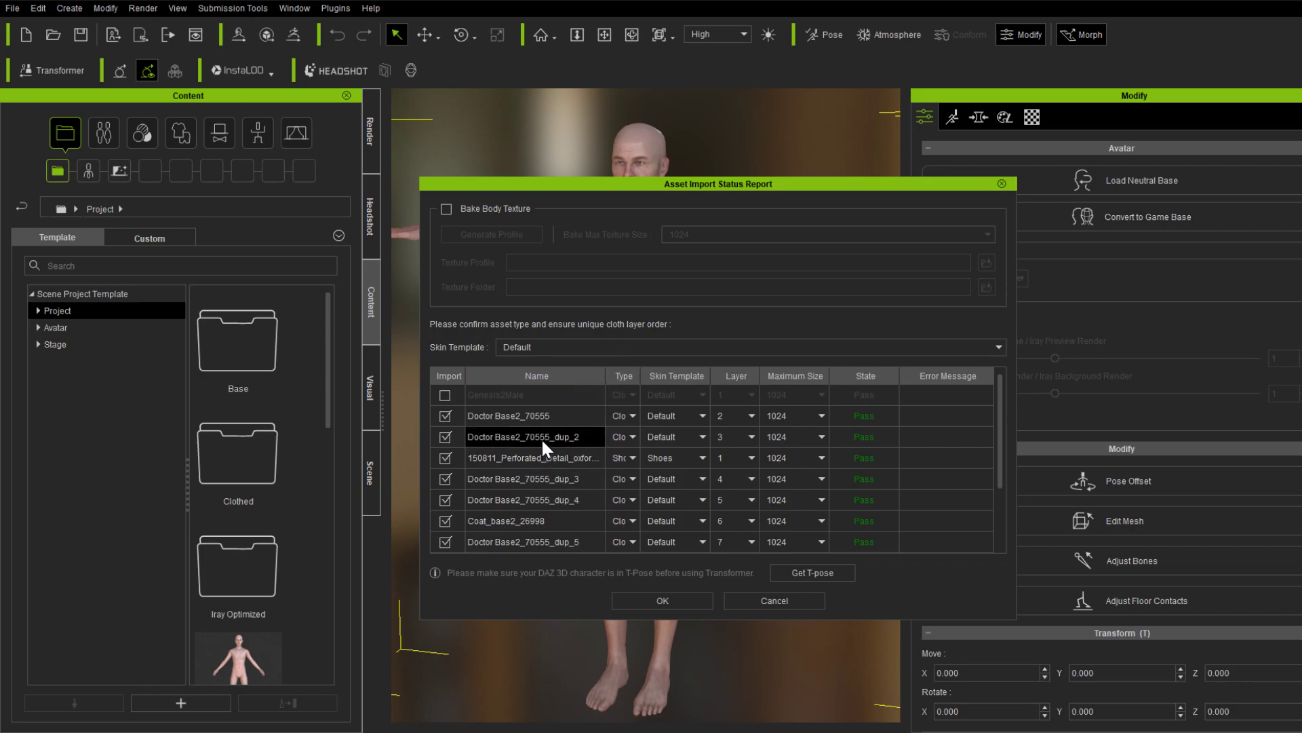
{"action": "scroll", "coordinate": [544, 471], "scroll_direction": "down", "scroll_amount": 4}
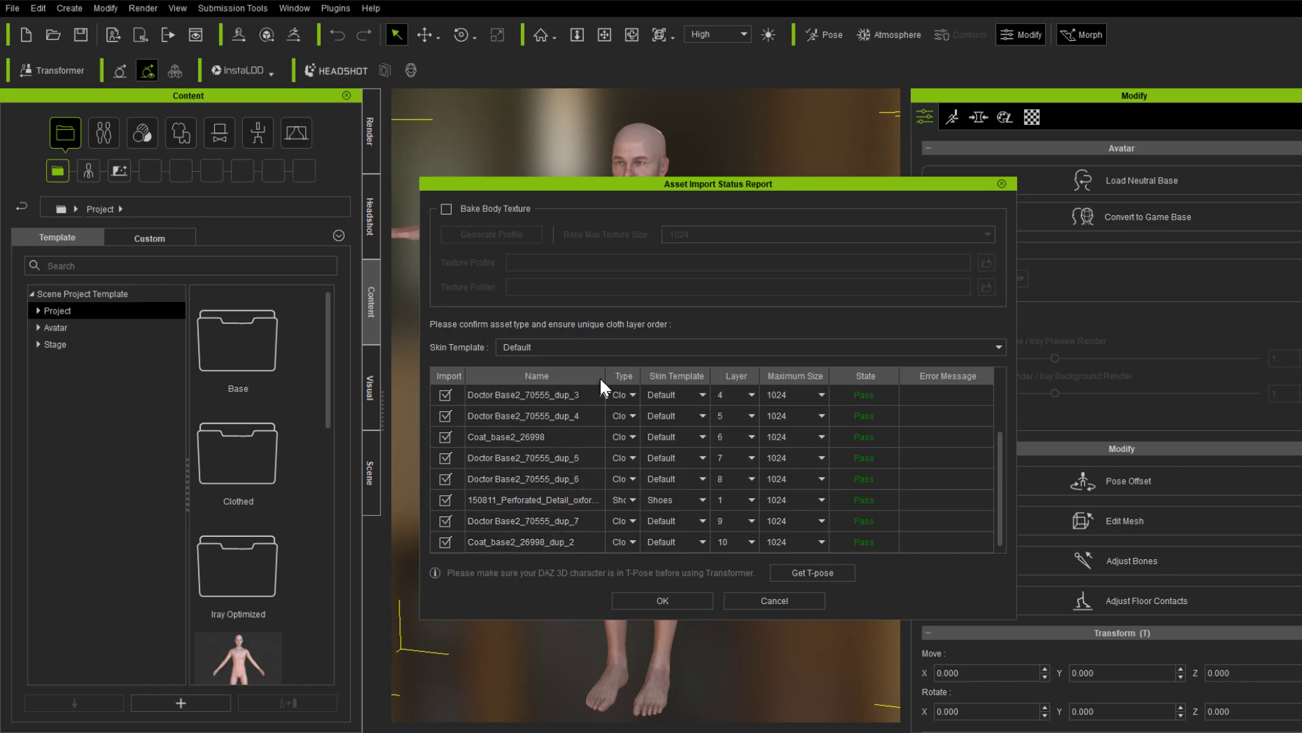
{"action": "left_click_drag", "start_coordinate": [600, 376], "coordinate": [631, 375]}
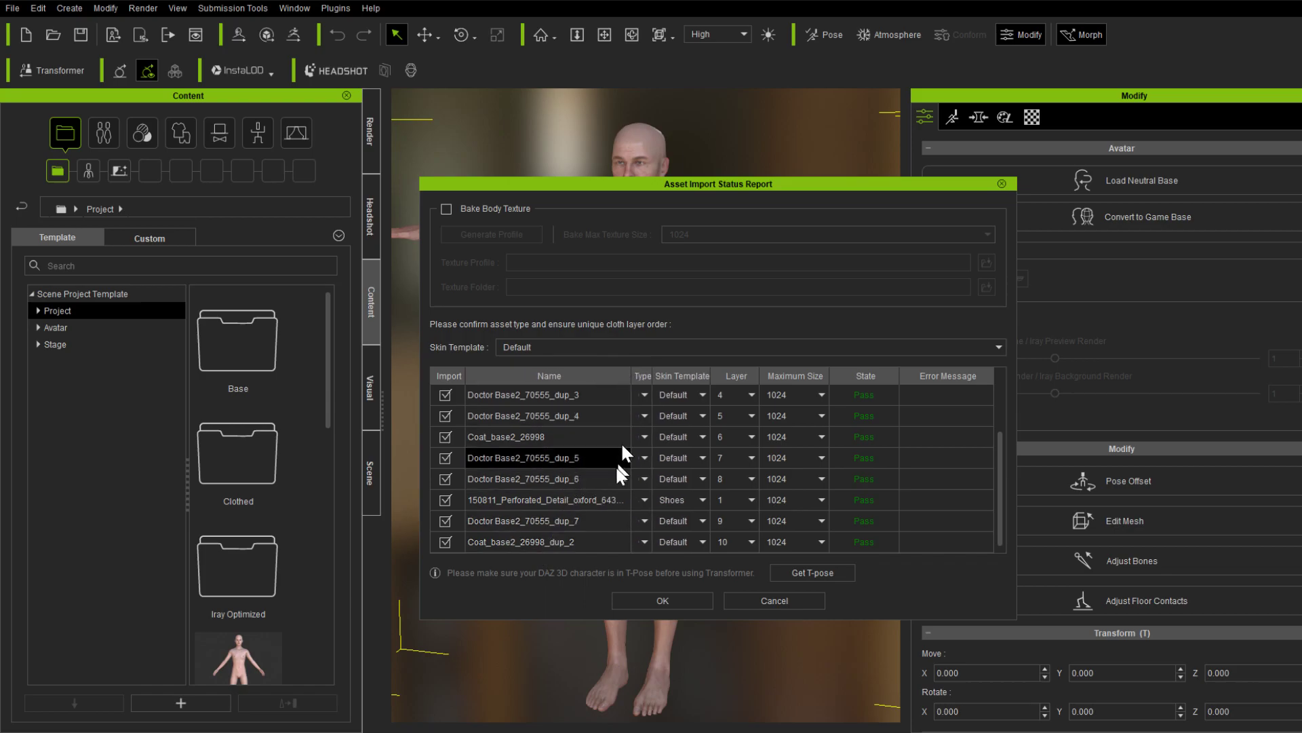
{"action": "left_click", "coordinate": [599, 497]}
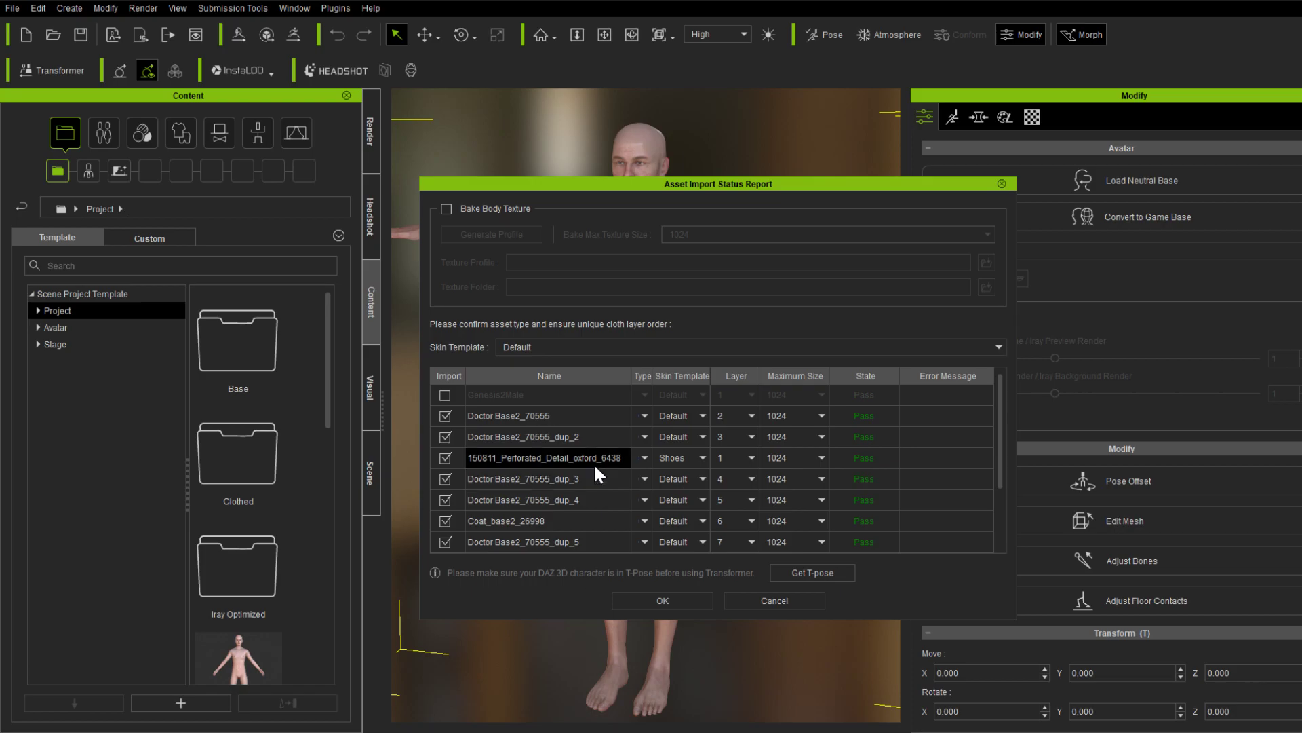
{"action": "left_click_drag", "start_coordinate": [593, 463], "coordinate": [593, 500]}
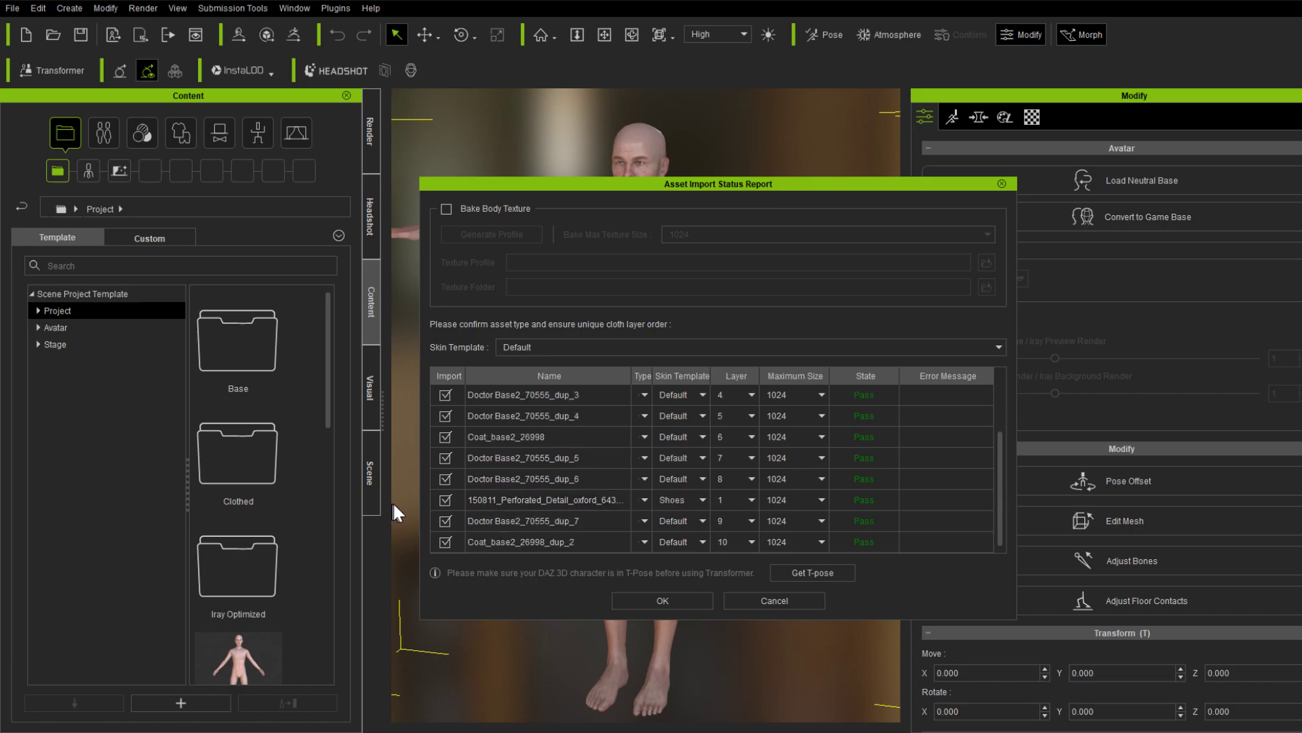
{"action": "left_click", "coordinate": [442, 499]}
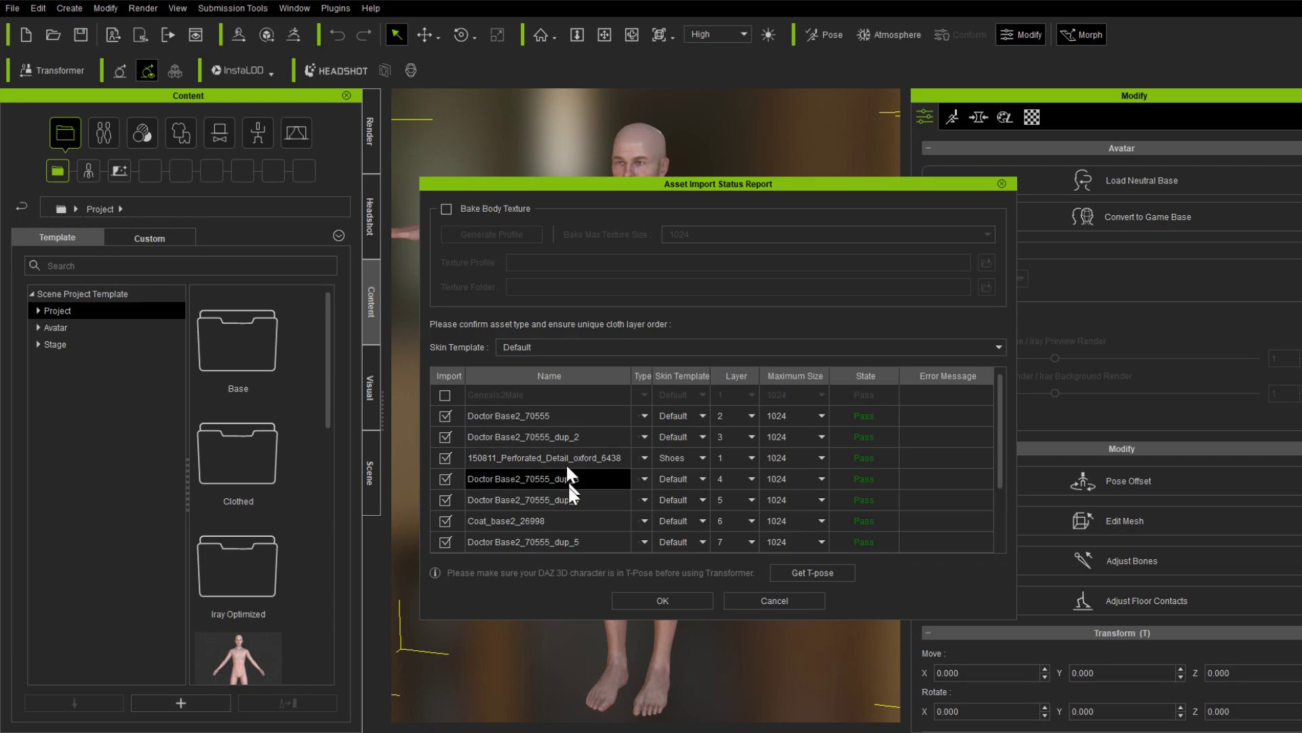
{"action": "scroll", "coordinate": [551, 458], "scroll_direction": "down", "scroll_amount": 3}
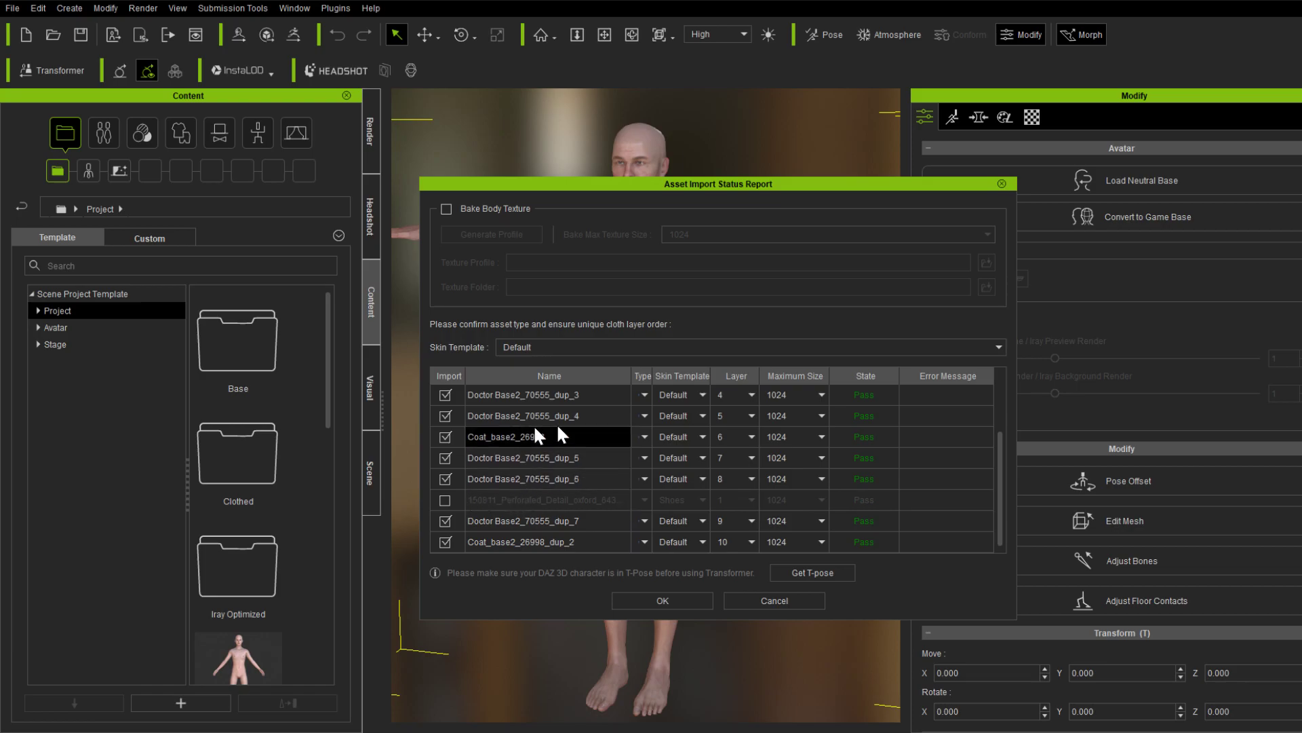
{"action": "left_click", "coordinate": [662, 601]}
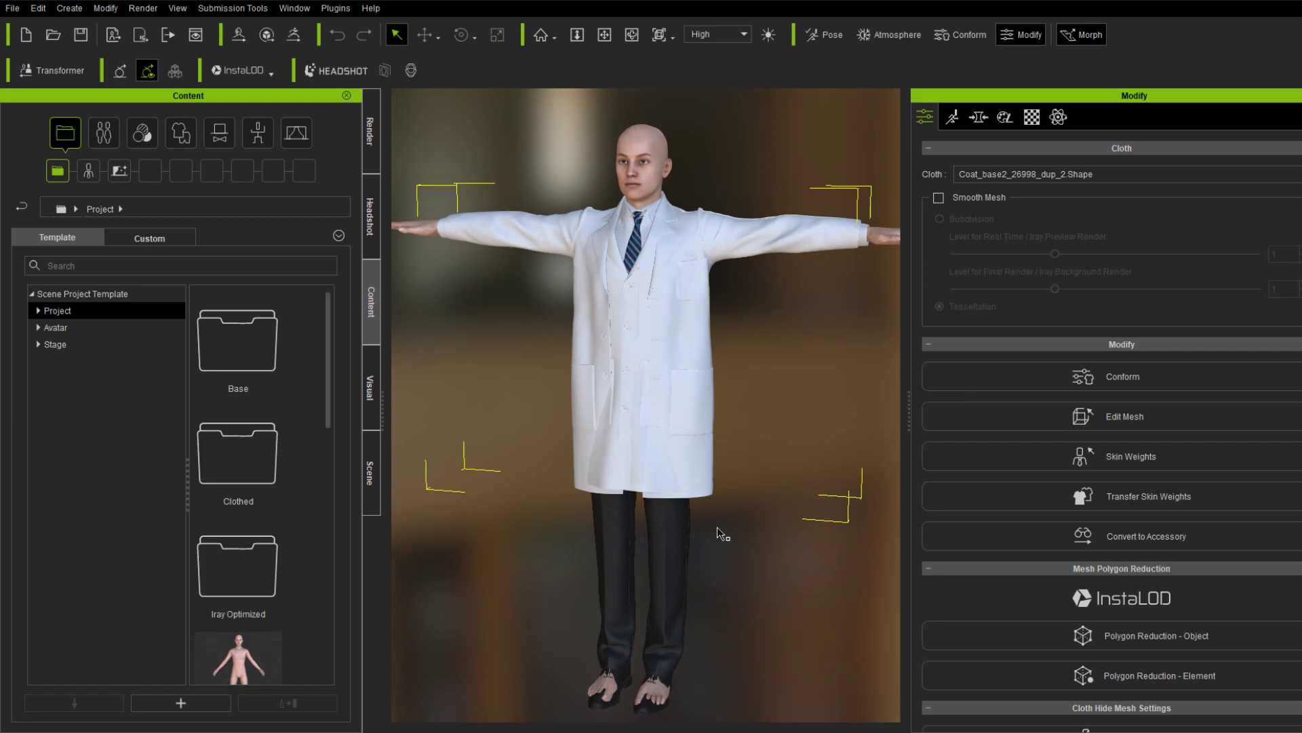
Calculate collision for the doctor shoes in their conform settings
{"action": "key", "text": "x"}
{"action": "left_click_drag", "start_coordinate": [726, 533], "coordinate": [706, 515]}
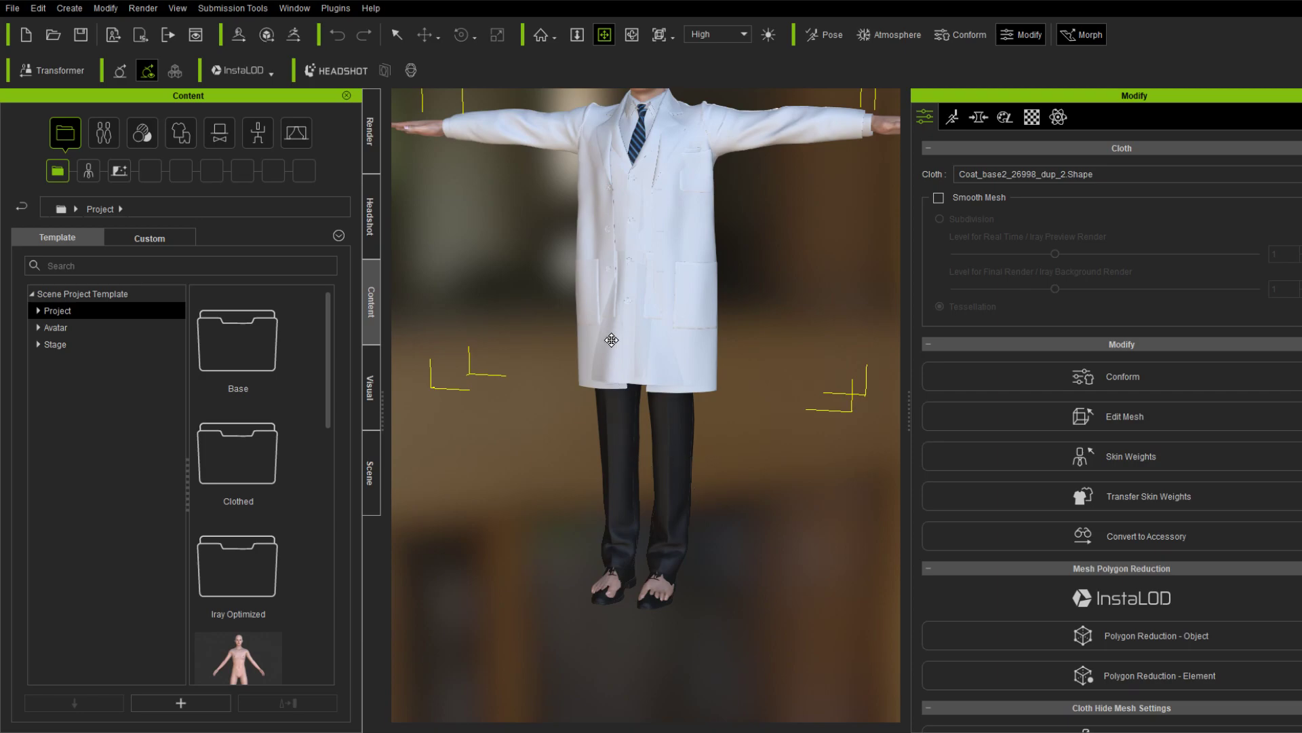
{"action": "left_click_drag", "start_coordinate": [612, 339], "coordinate": [608, 334]}
{"action": "key", "text": "q"}
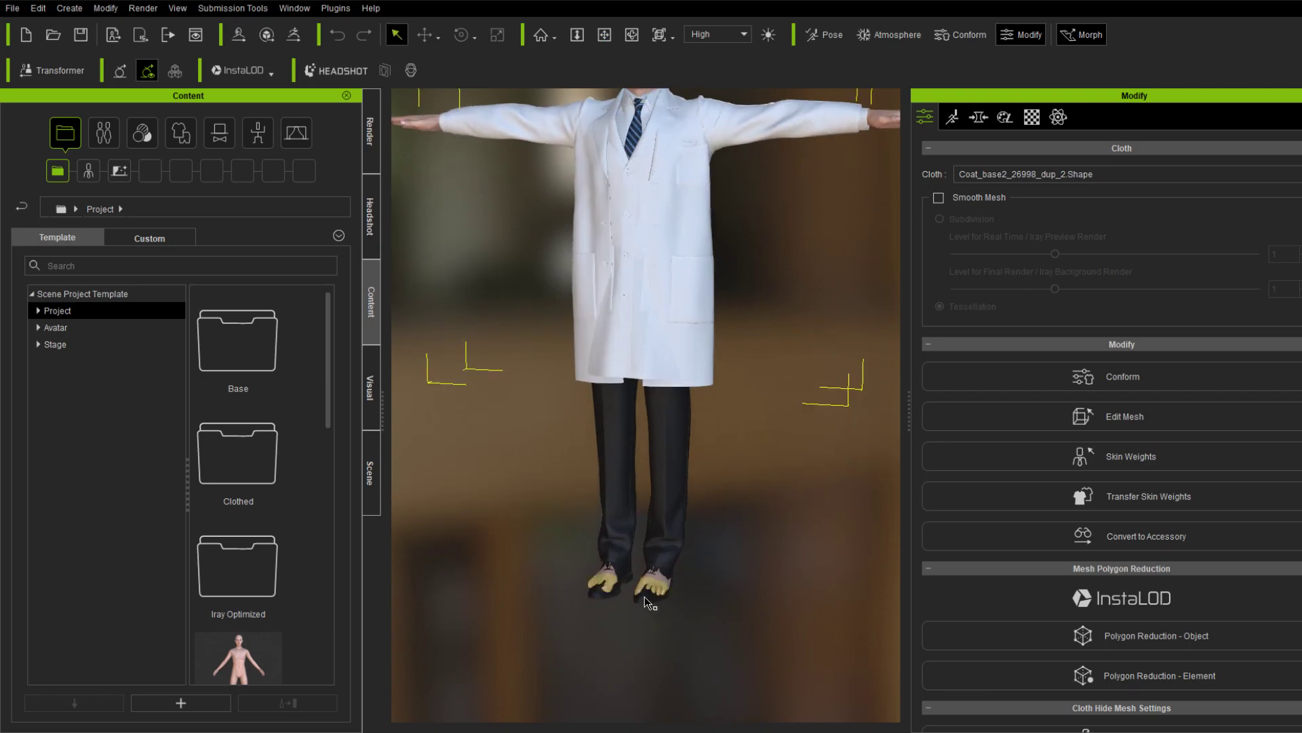
{"action": "left_click", "coordinate": [649, 602]}
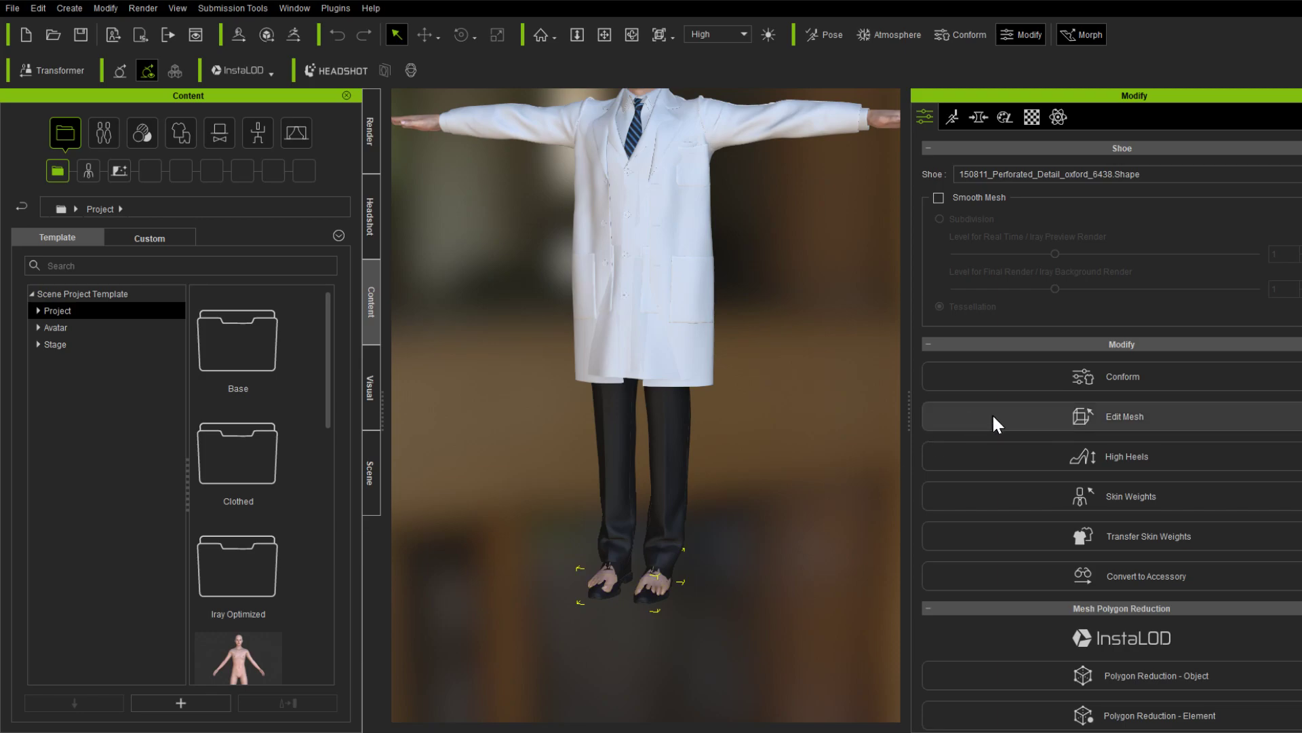
{"action": "left_click", "coordinate": [1021, 381]}
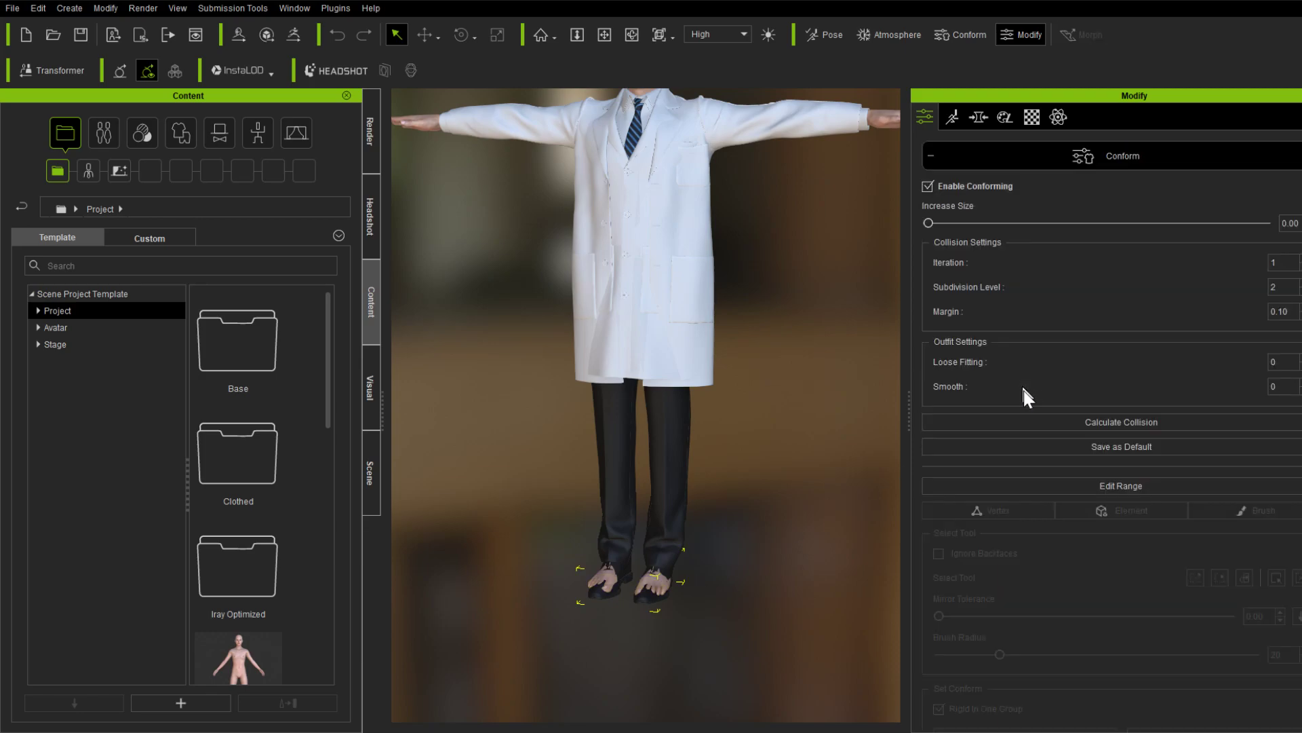
{"action": "left_click", "coordinate": [1096, 419]}
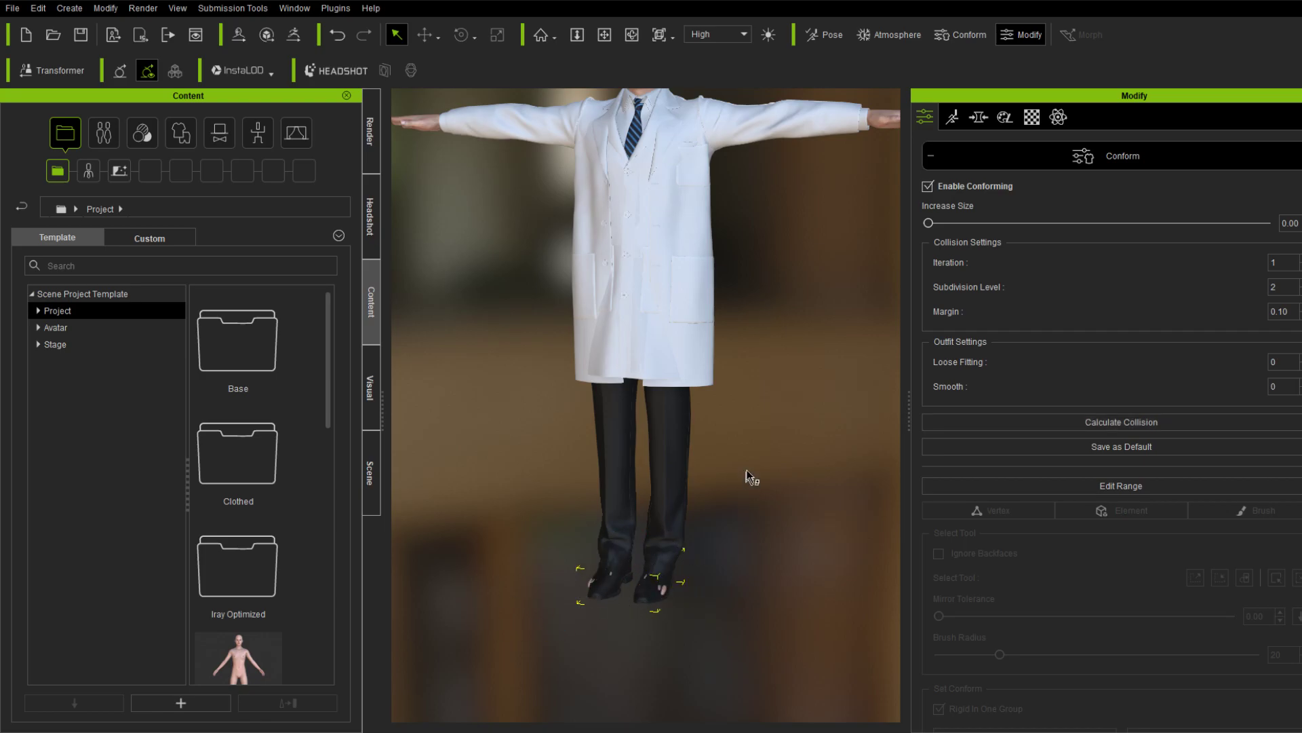
Hide the body's foot faces under the shoes via Edit Mesh, then exit mesh editing
{"action": "left_click", "coordinate": [415, 126]}
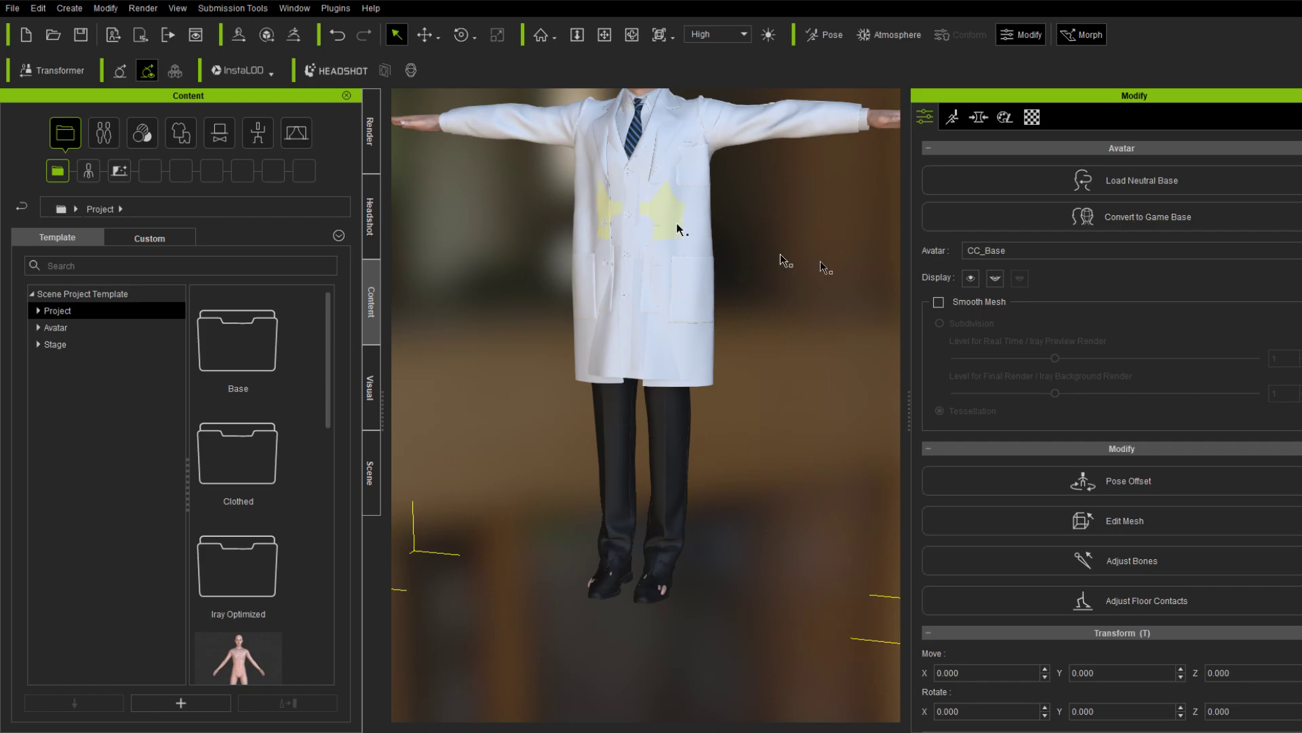
{"action": "left_click", "coordinate": [1137, 520]}
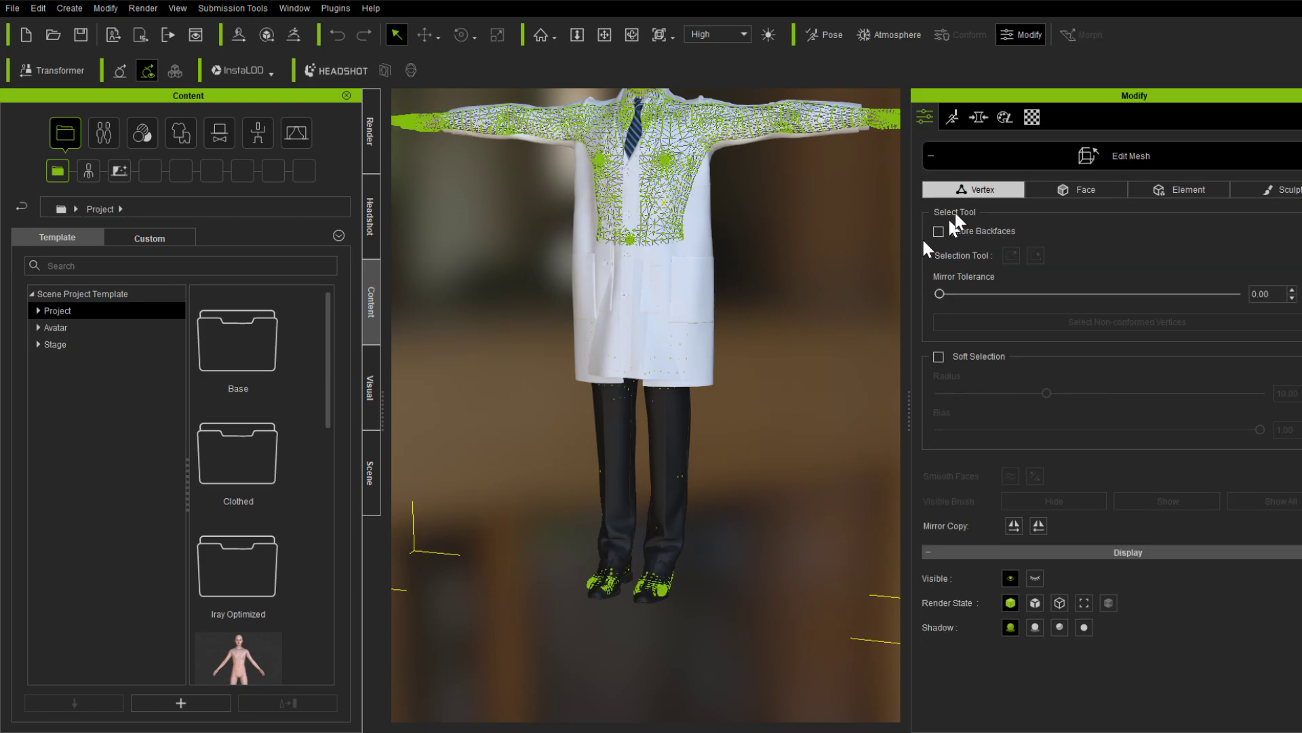
{"action": "left_click", "coordinate": [1068, 194]}
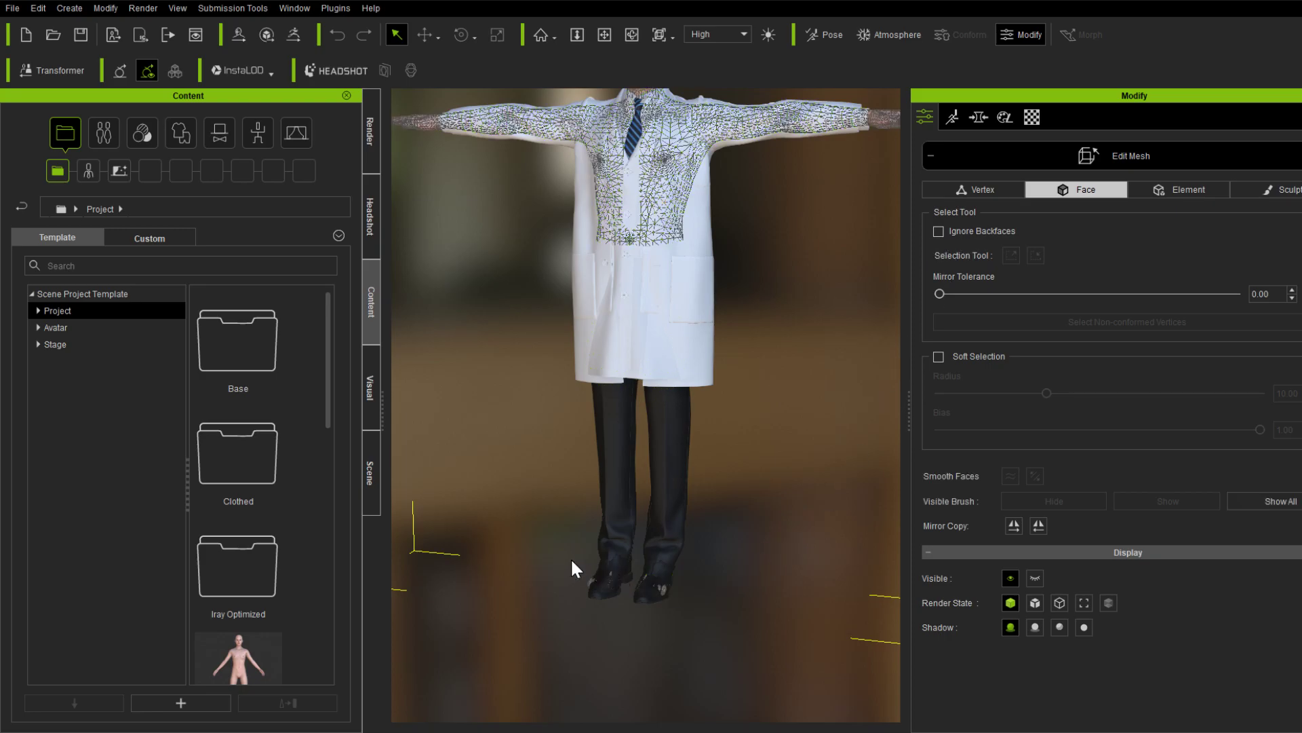
{"action": "left_click_drag", "start_coordinate": [573, 528], "coordinate": [727, 617]}
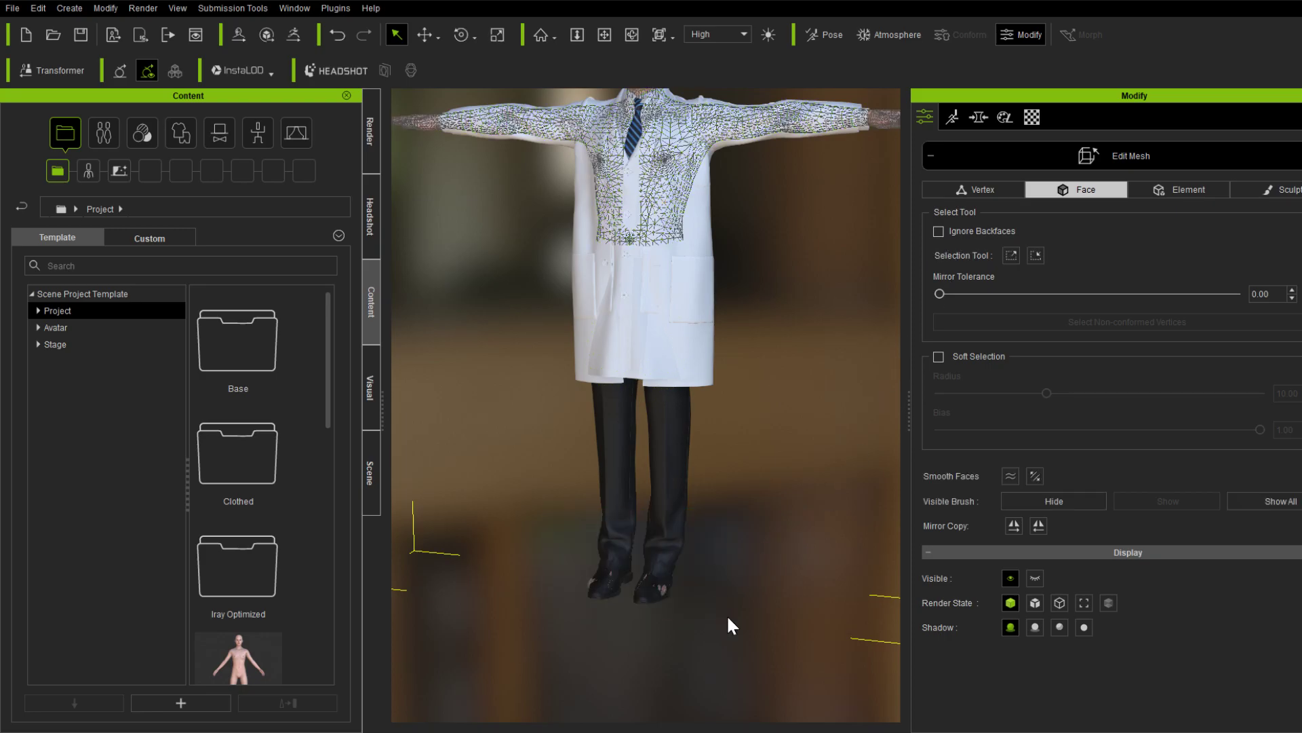
{"action": "left_click", "coordinate": [1084, 500]}
{"action": "key", "text": "Escape"}
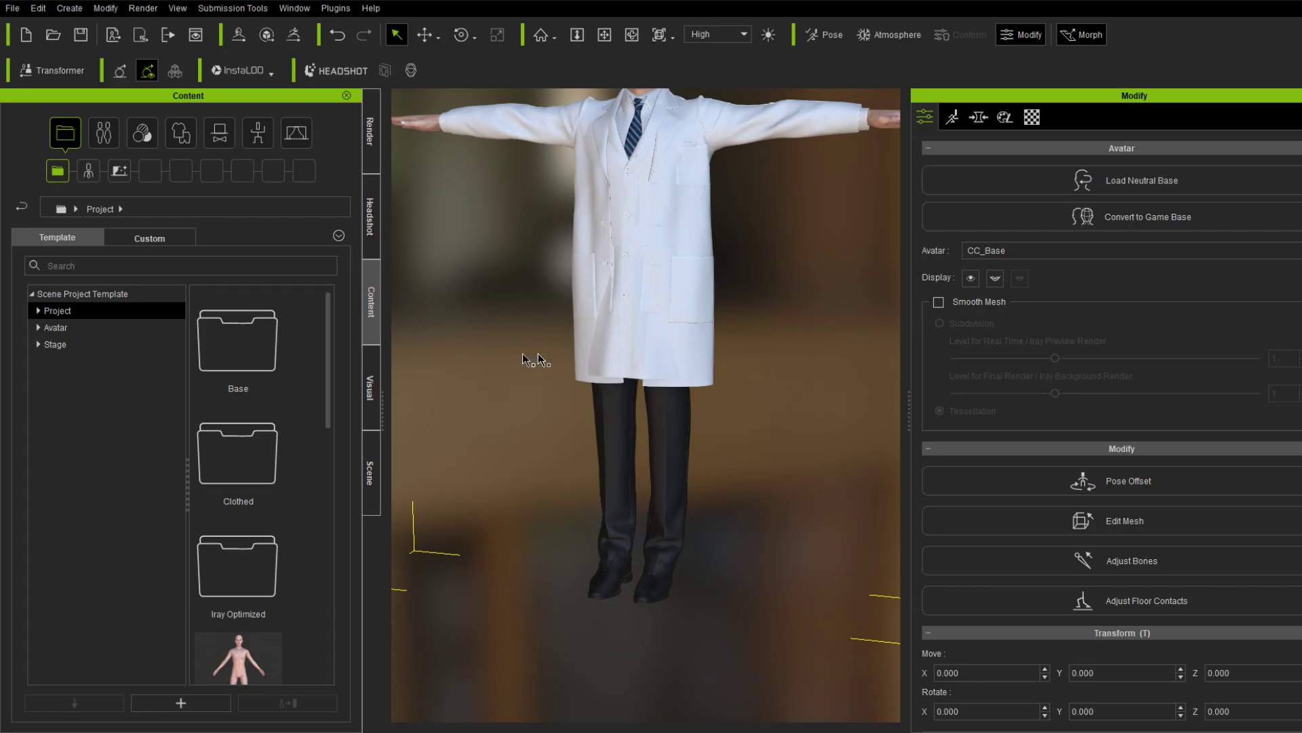
{"action": "scroll", "coordinate": [529, 325], "scroll_direction": "down", "scroll_amount": 3}
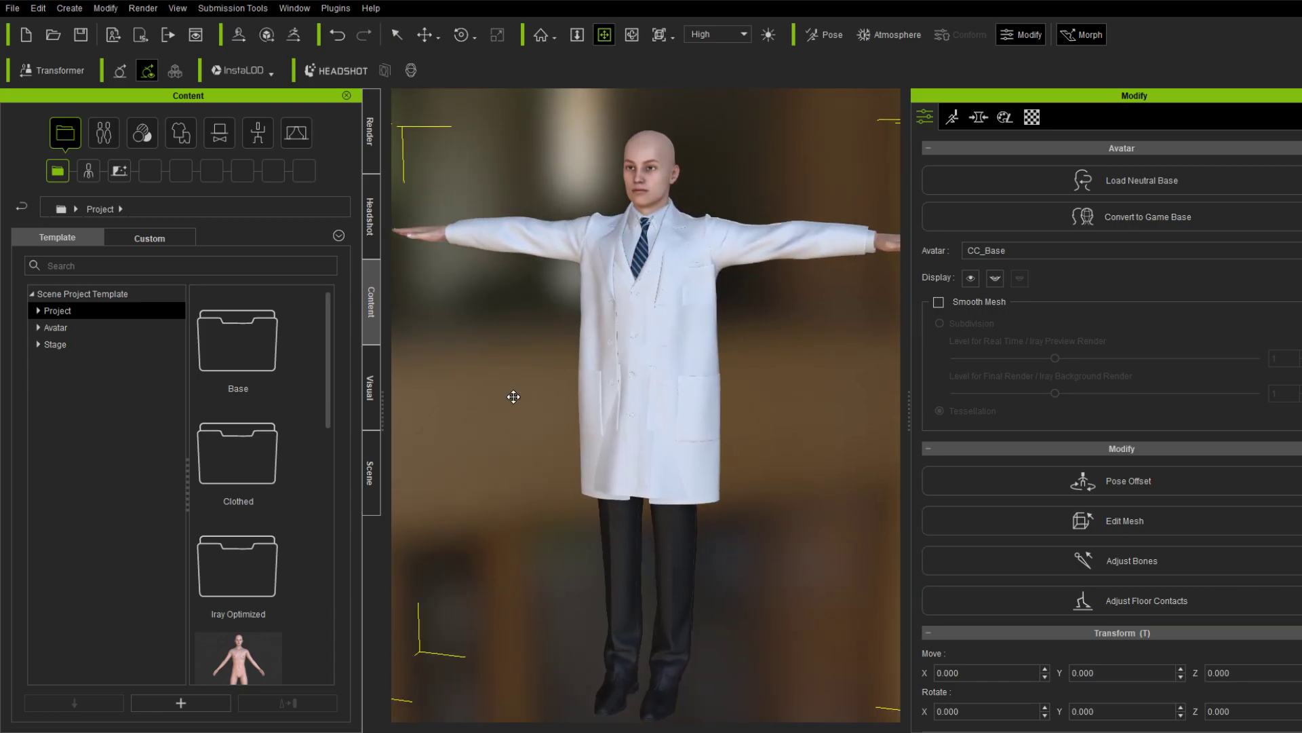
{"action": "scroll", "coordinate": [511, 405], "scroll_direction": "up", "scroll_amount": 1}
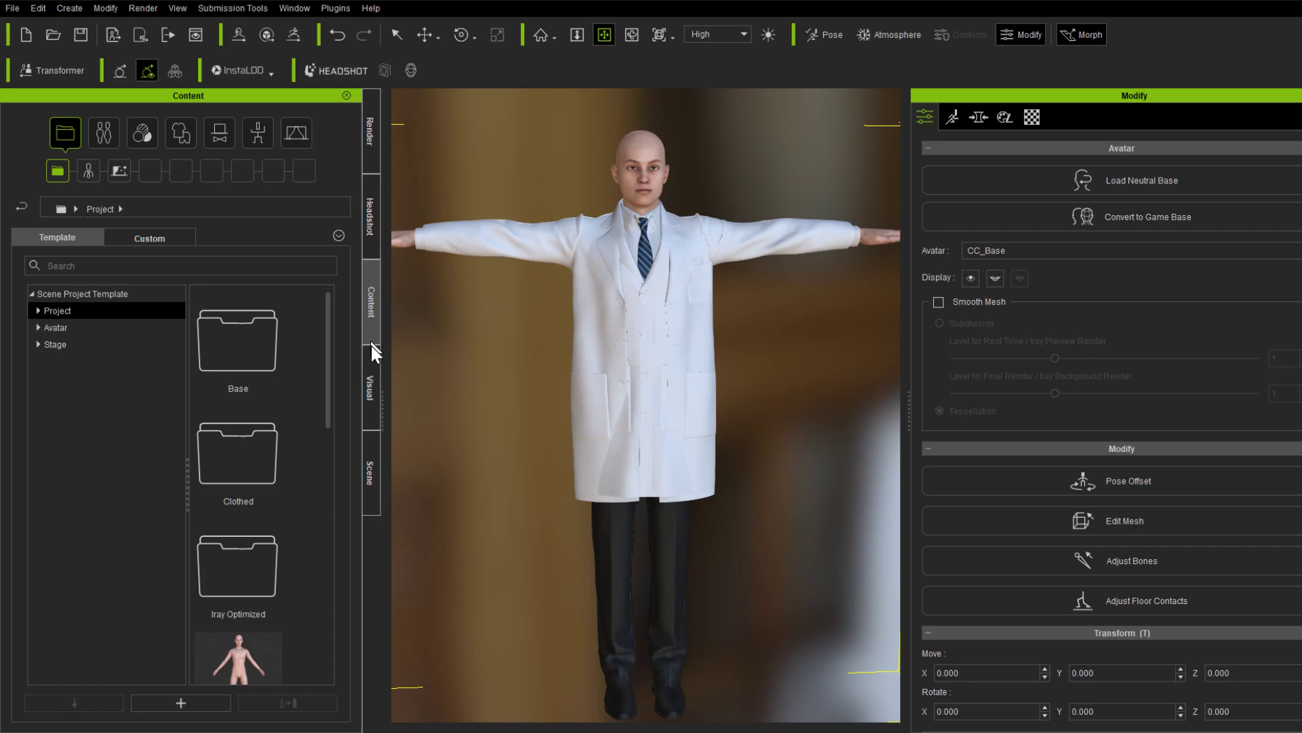
In the Scene tree, hide all clothing items while keeping the CC_Base body visible
{"action": "left_click", "coordinate": [370, 466]}
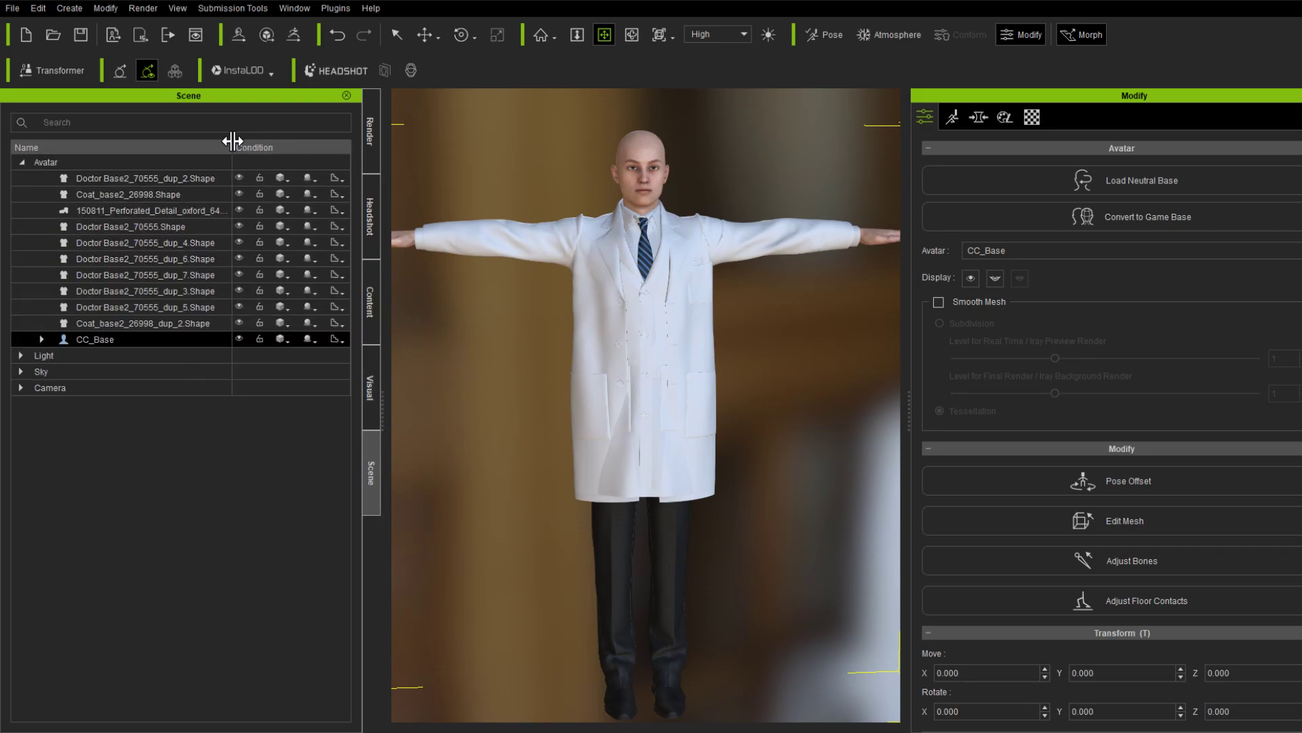
{"action": "left_click_drag", "start_coordinate": [232, 146], "coordinate": [238, 146]}
{"action": "left_click", "coordinate": [242, 179]}
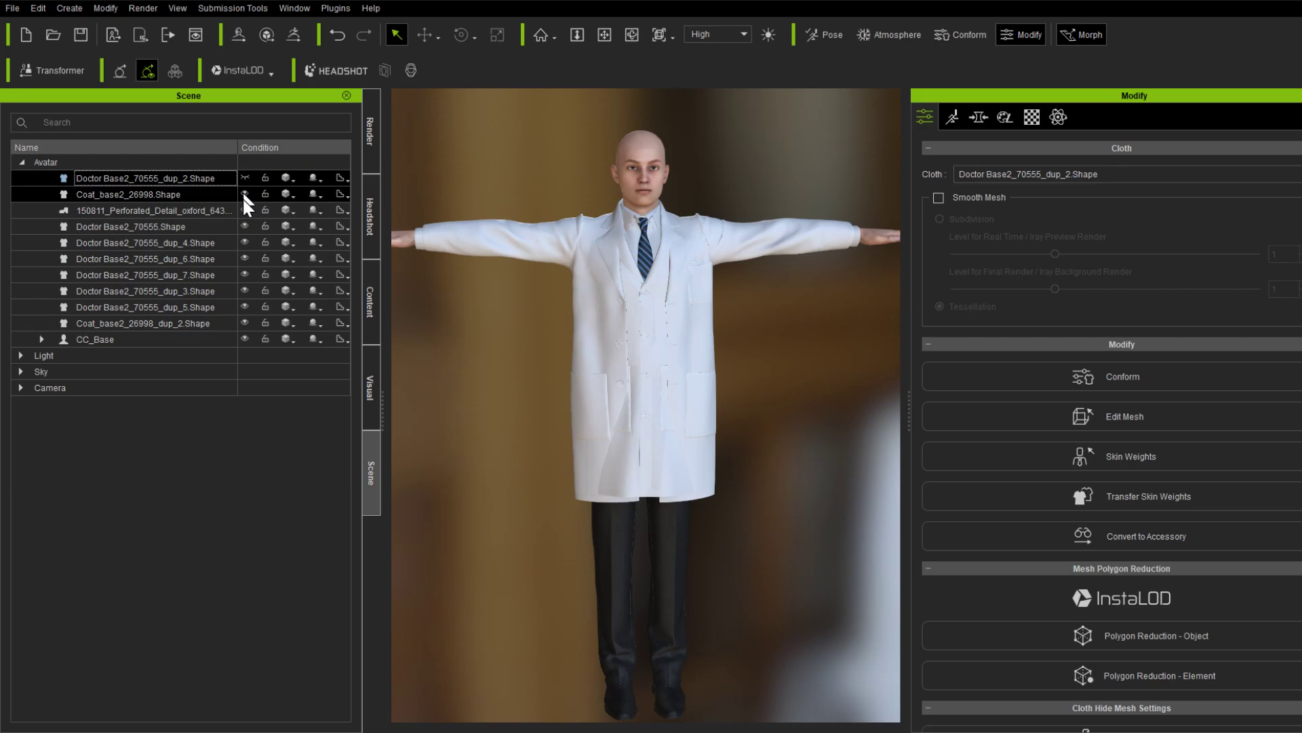
{"action": "left_click", "coordinate": [243, 337]}
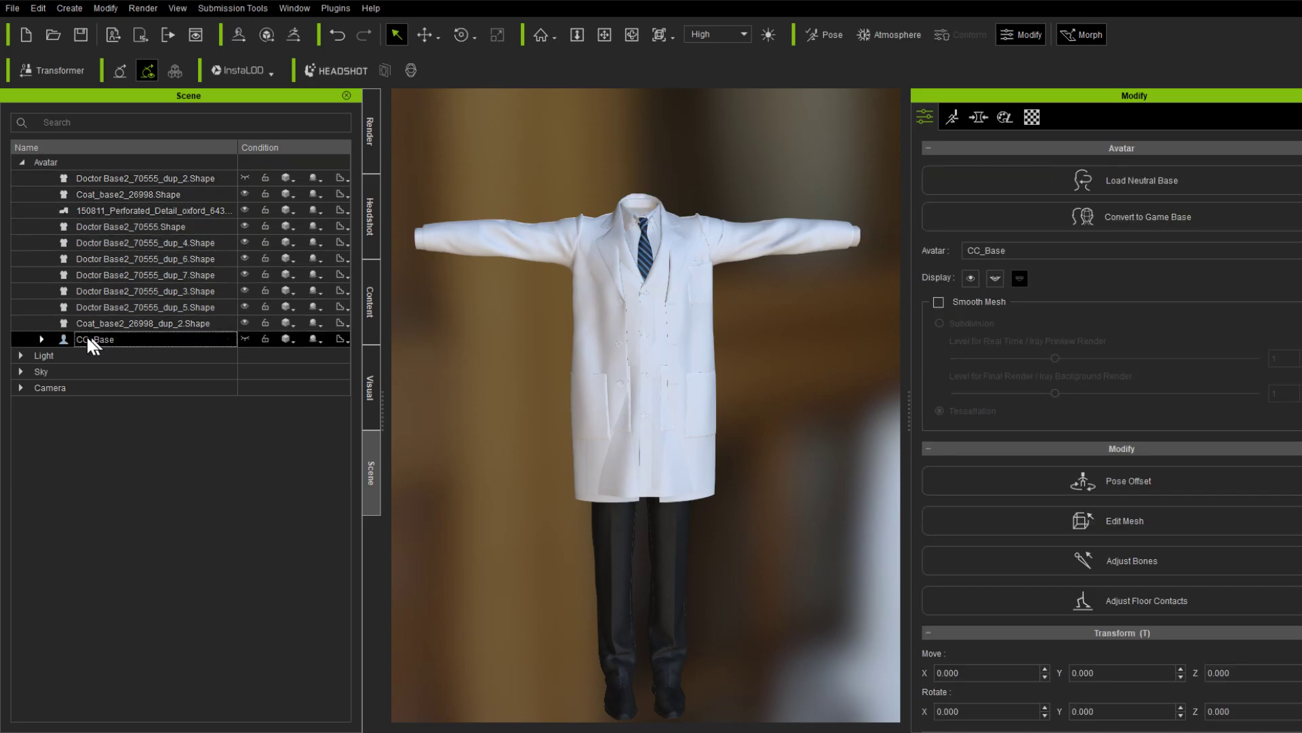
{"action": "left_click", "coordinate": [172, 177]}
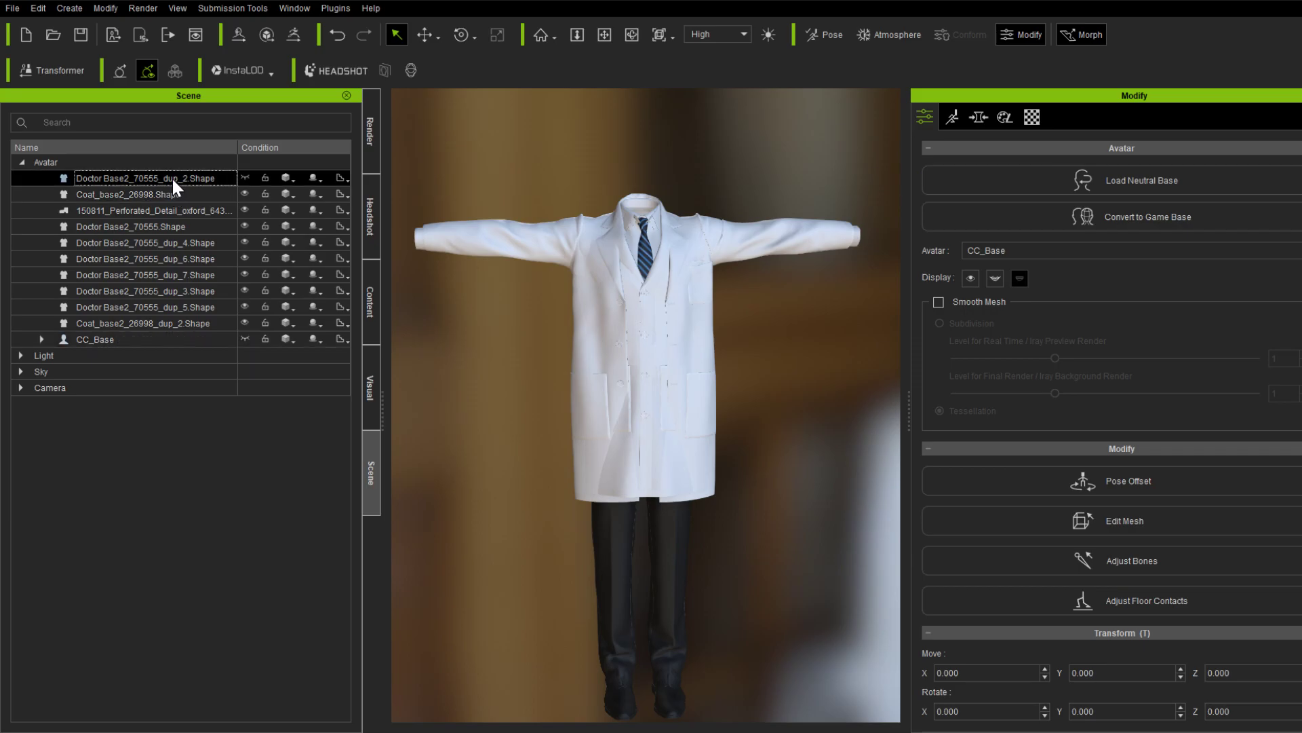
{"action": "left_click", "coordinate": [185, 324], "text": "ctrl"}
{"action": "left_click", "coordinate": [185, 322], "text": "shift"}
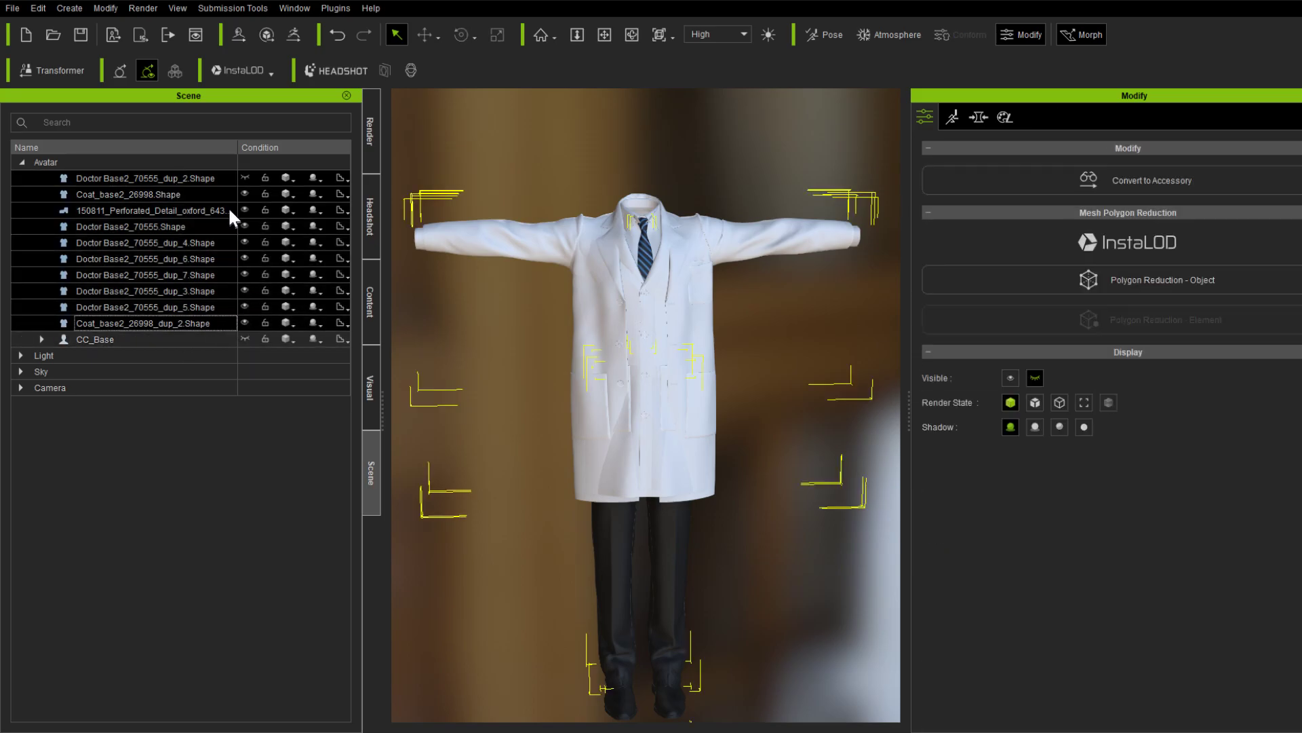
{"action": "left_click", "coordinate": [245, 193]}
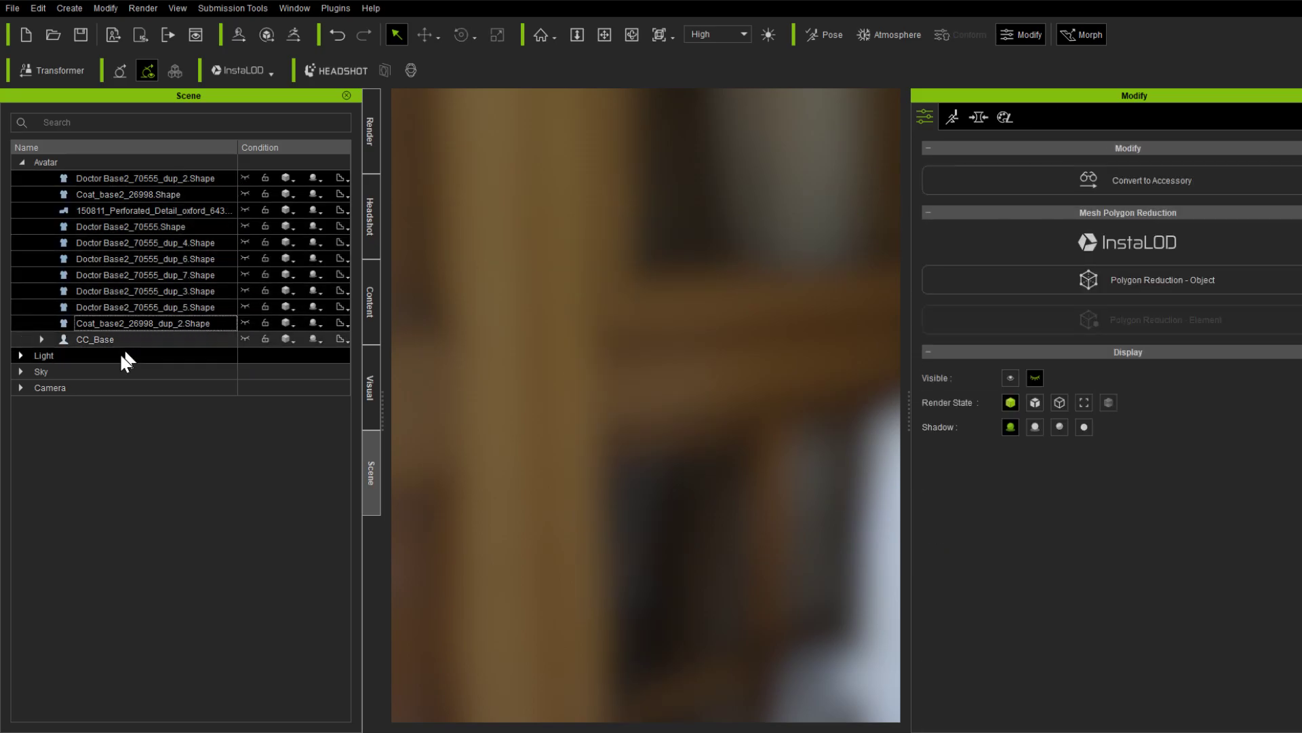
{"action": "left_click", "coordinate": [160, 323]}
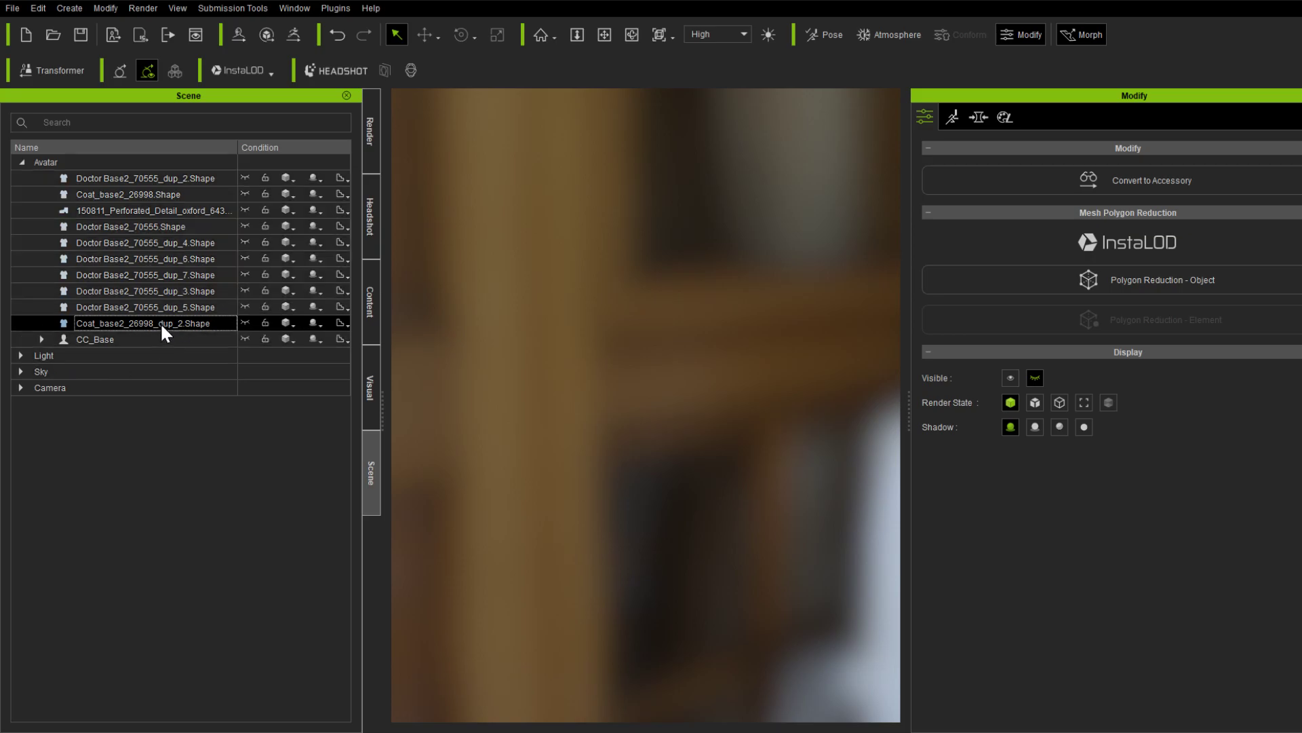
{"action": "left_click", "coordinate": [173, 336]}
{"action": "left_click", "coordinate": [245, 338]}
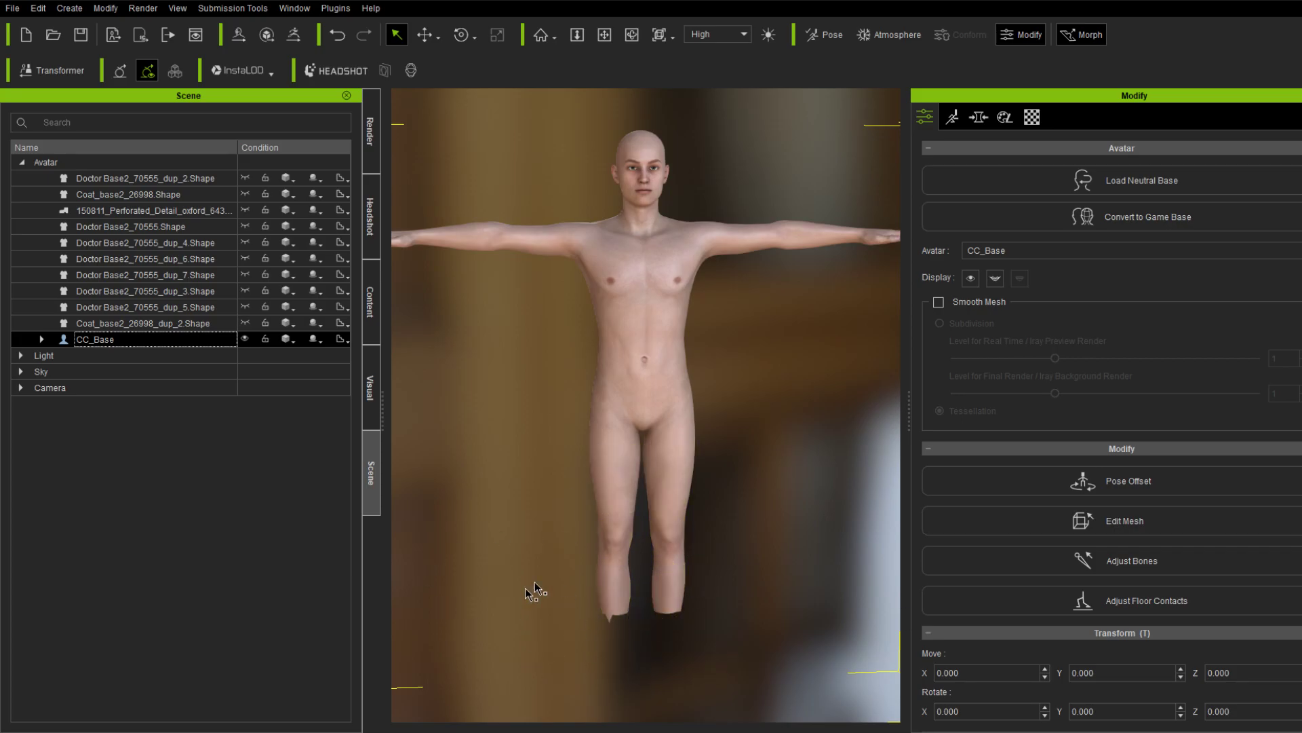
Show the belt item and rename it Doctor Belt
{"action": "left_click", "coordinate": [169, 179]}
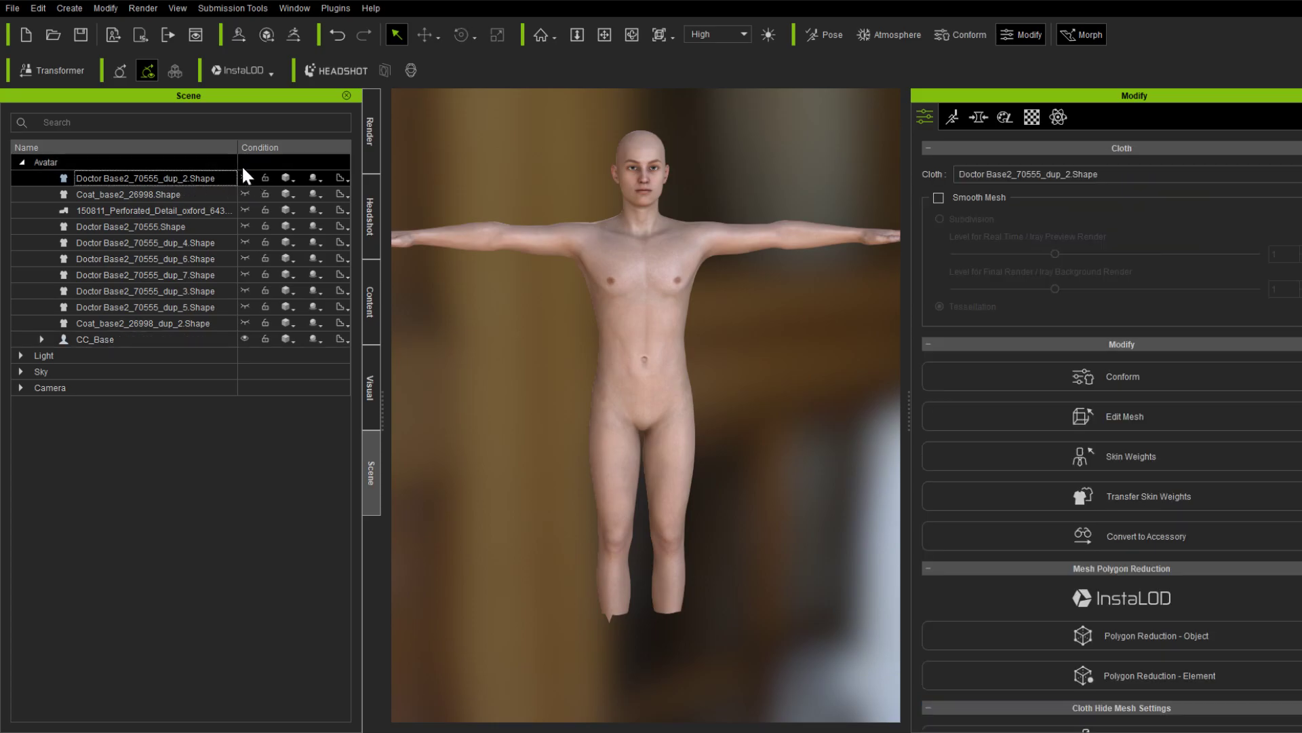
{"action": "left_click", "coordinate": [245, 178]}
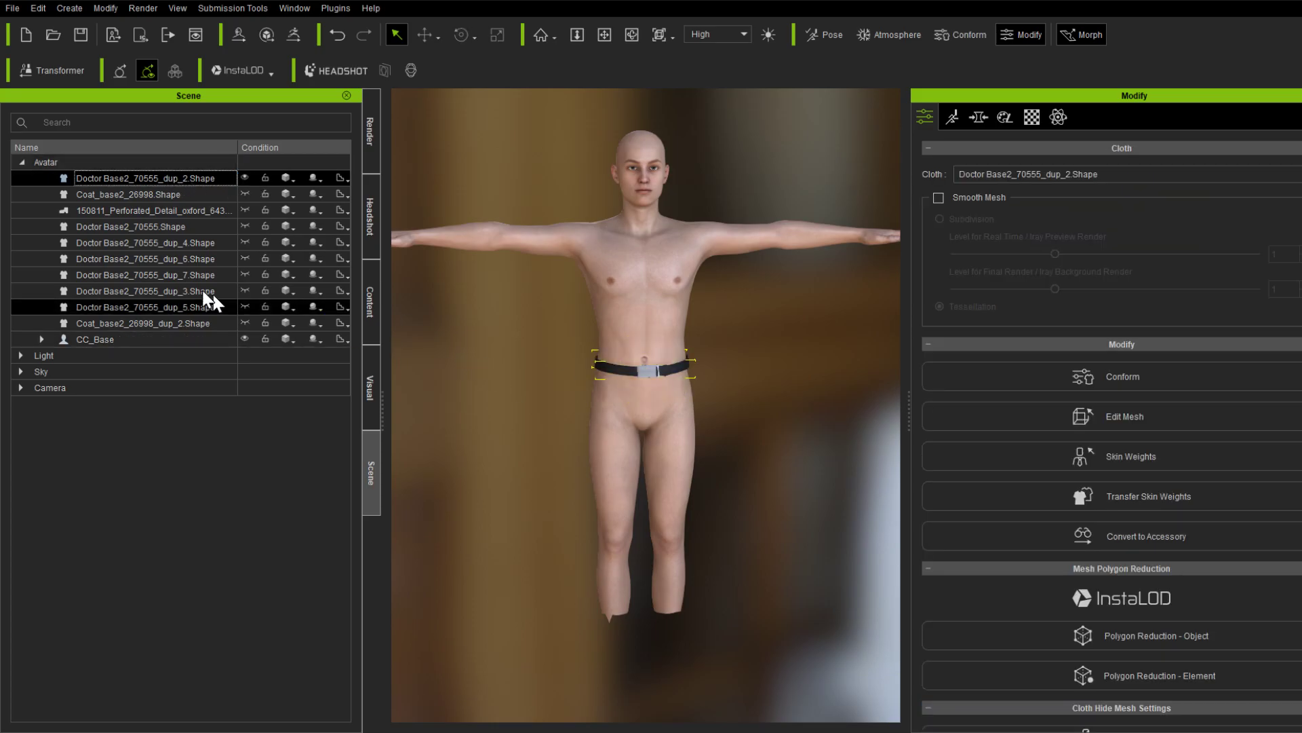
{"action": "double_click", "coordinate": [200, 179]}
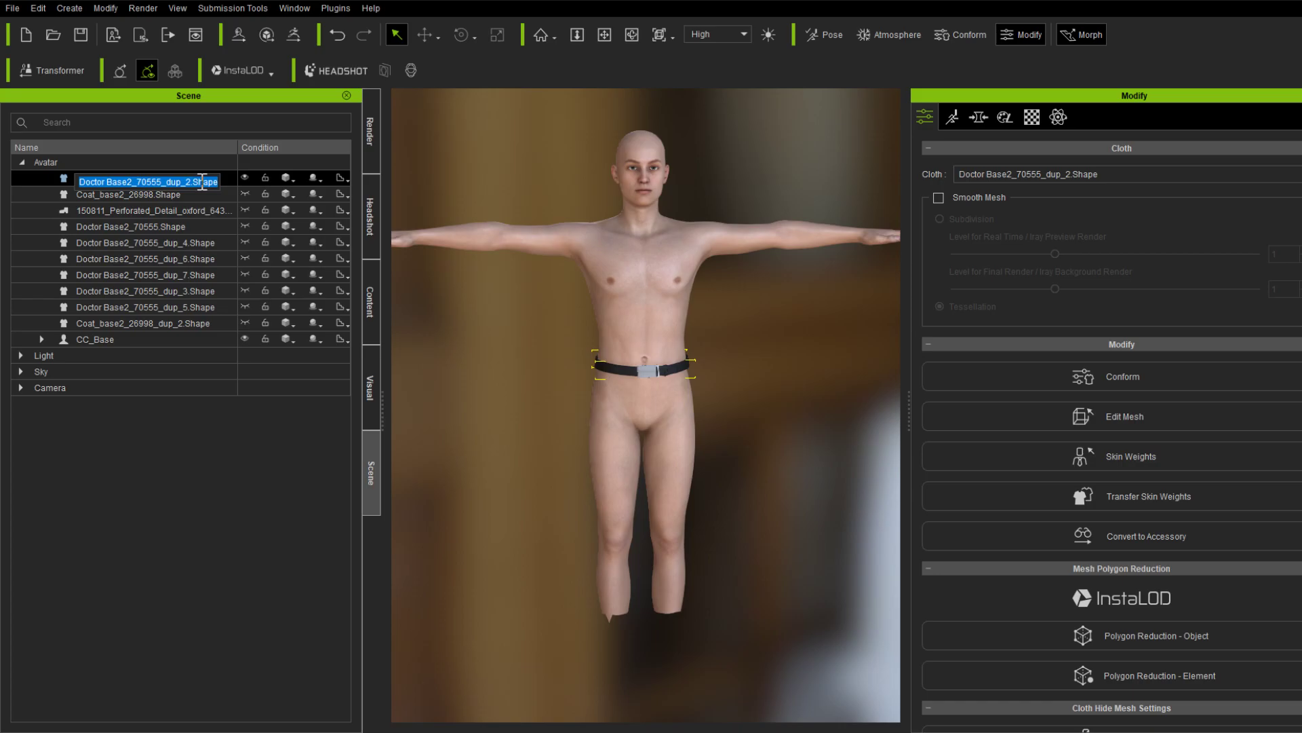
{"action": "type", "text": "Dc"}
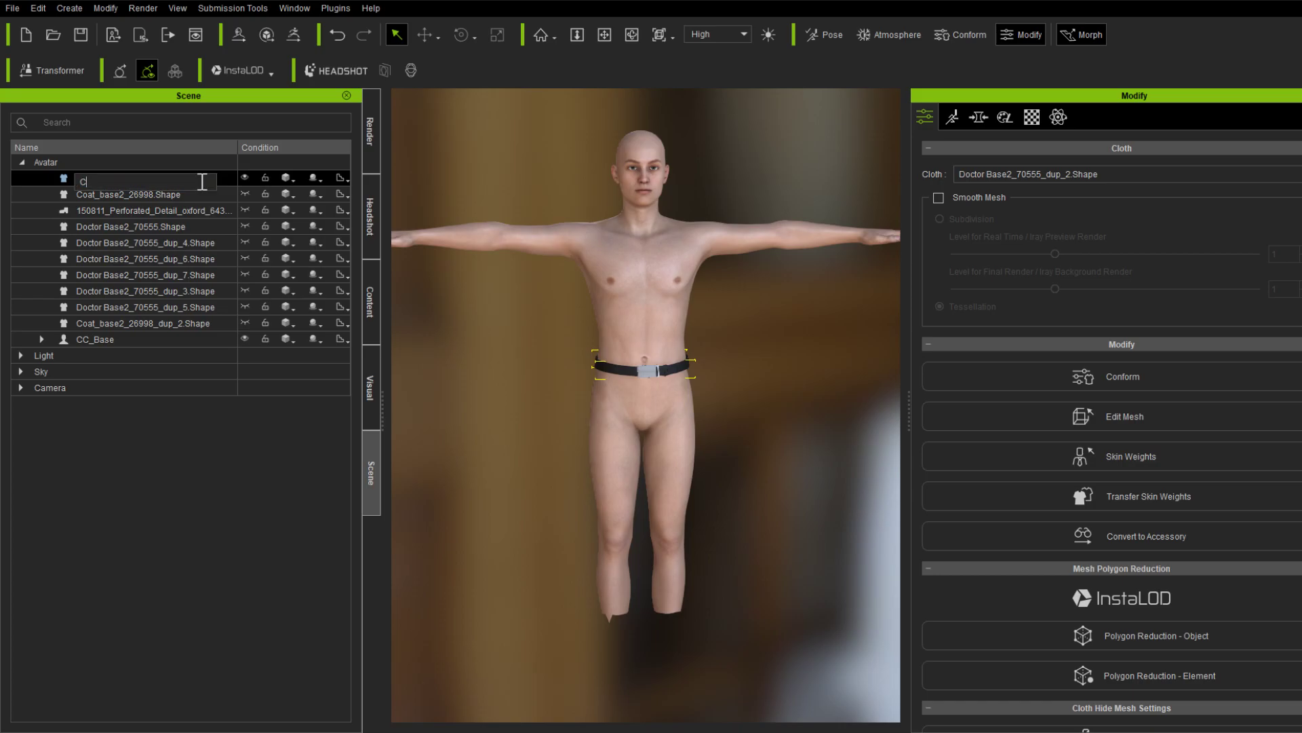
{"action": "key", "text": "BackSpace"}
{"action": "type", "text": "octor Belt"}
{"action": "key", "text": "Return"}
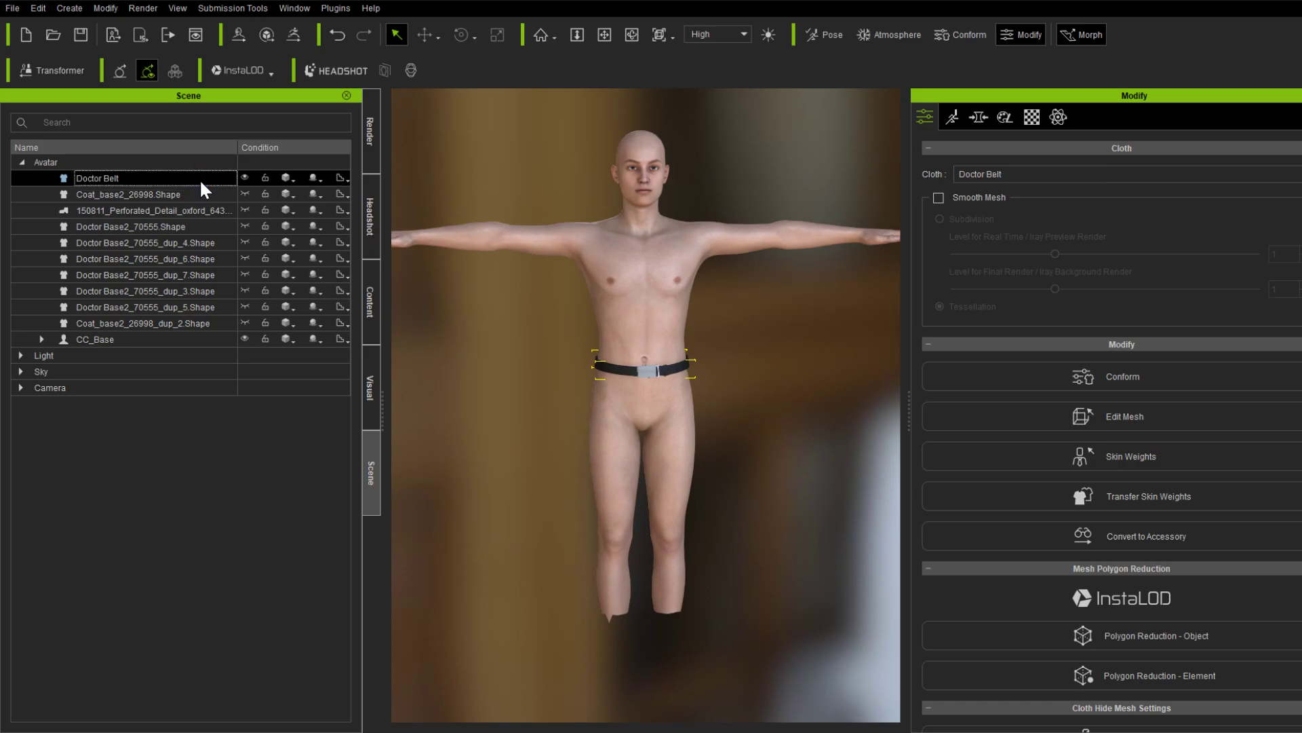
Rename the closed coat item to Coat Closed, leaving it hidden
{"action": "left_click", "coordinate": [248, 194]}
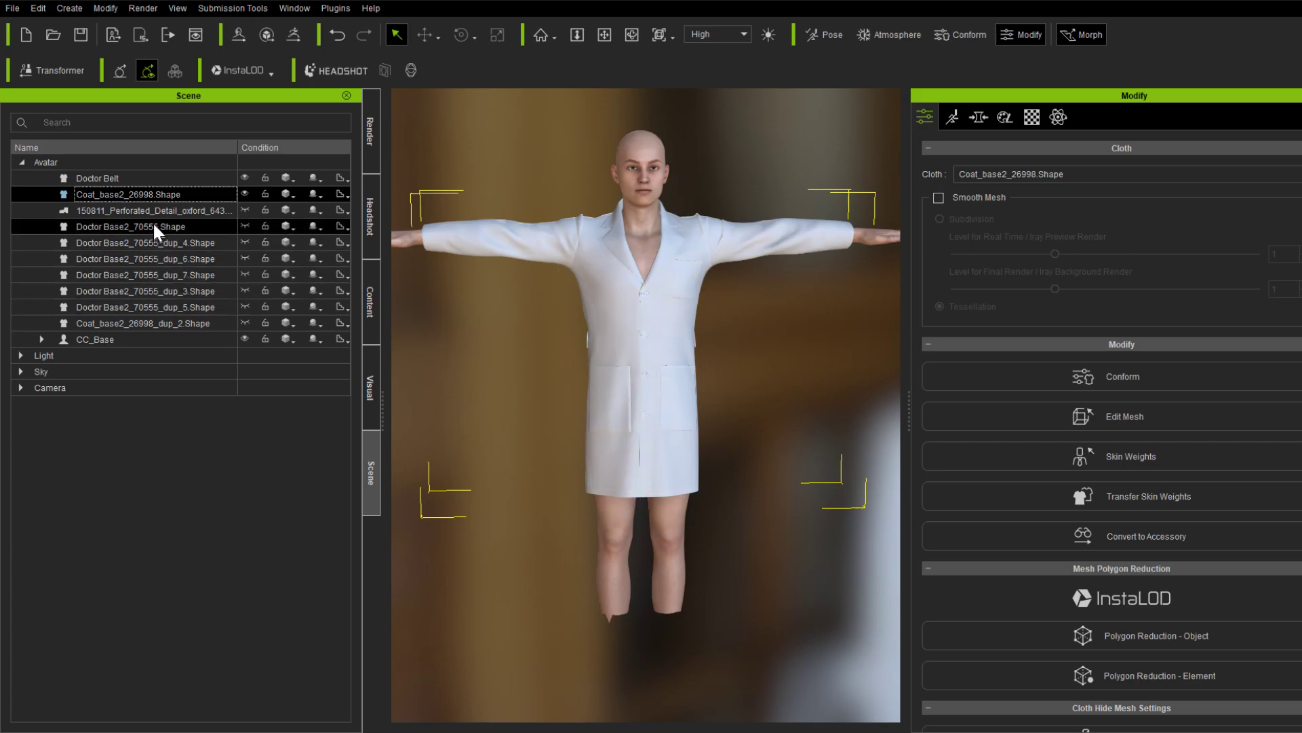
{"action": "double_click", "coordinate": [160, 197]}
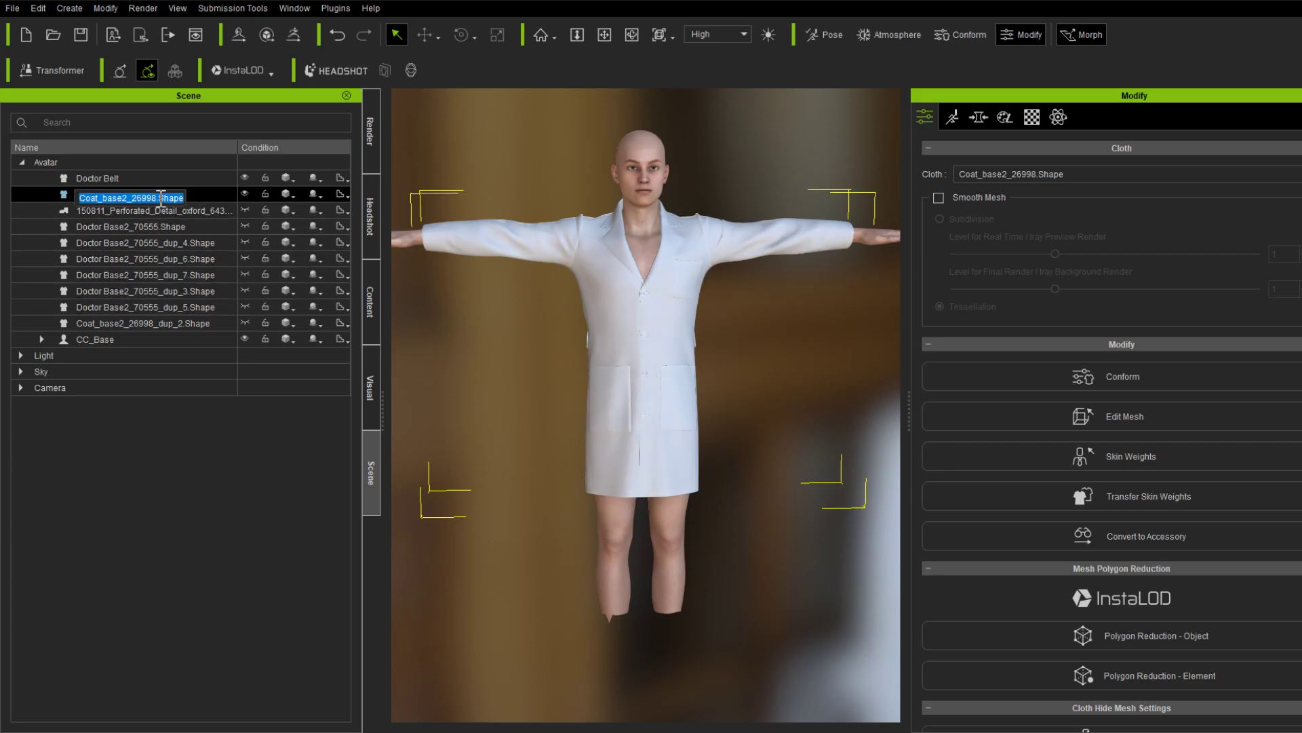
{"action": "type", "text": "Coat Closed"}
{"action": "key", "text": "Return"}
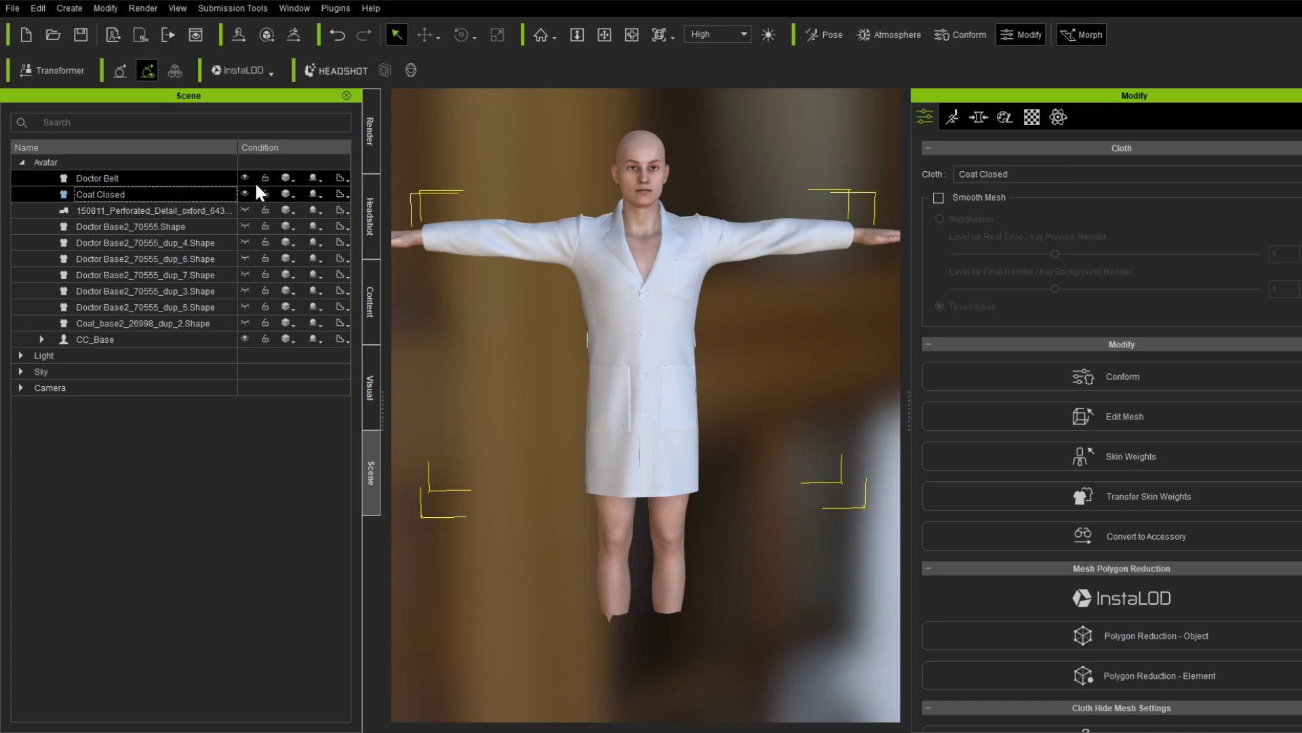
{"action": "left_click", "coordinate": [246, 193]}
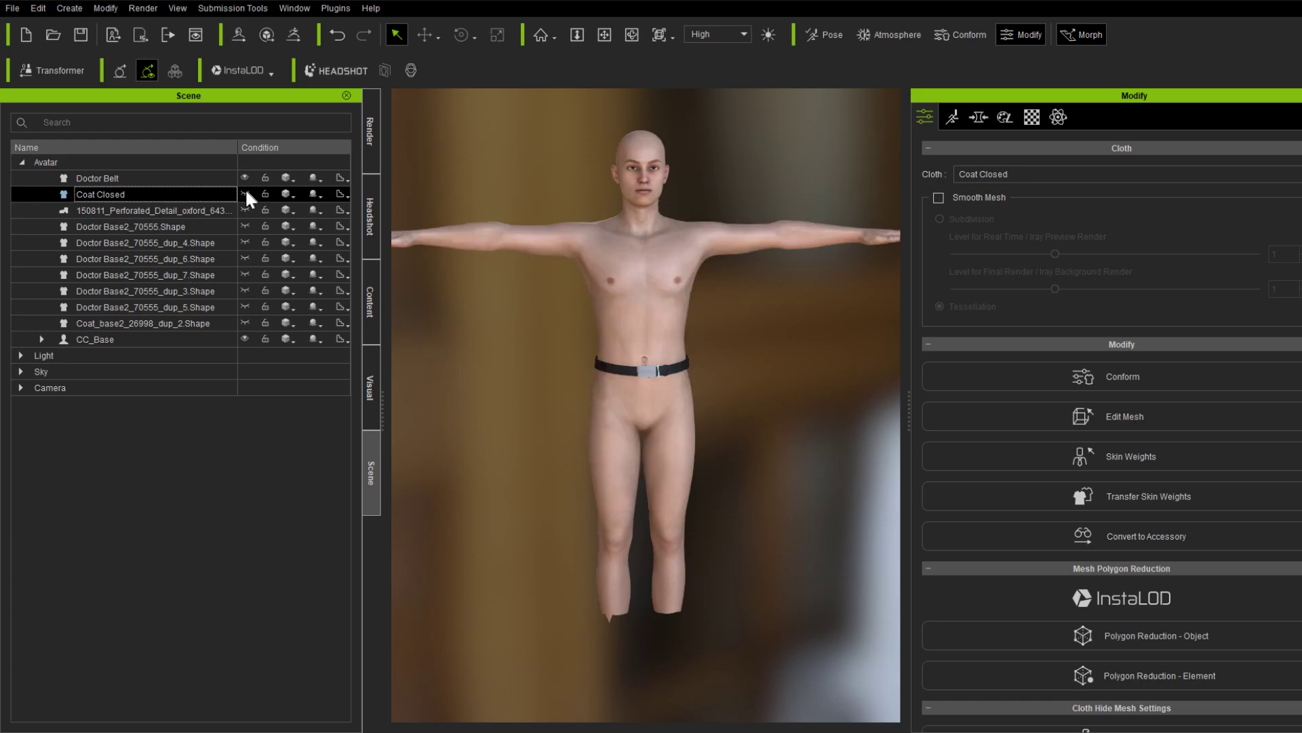
Rename the shoes Doctor Oxfords and the trousers Doctor Pants
{"action": "left_click", "coordinate": [236, 212]}
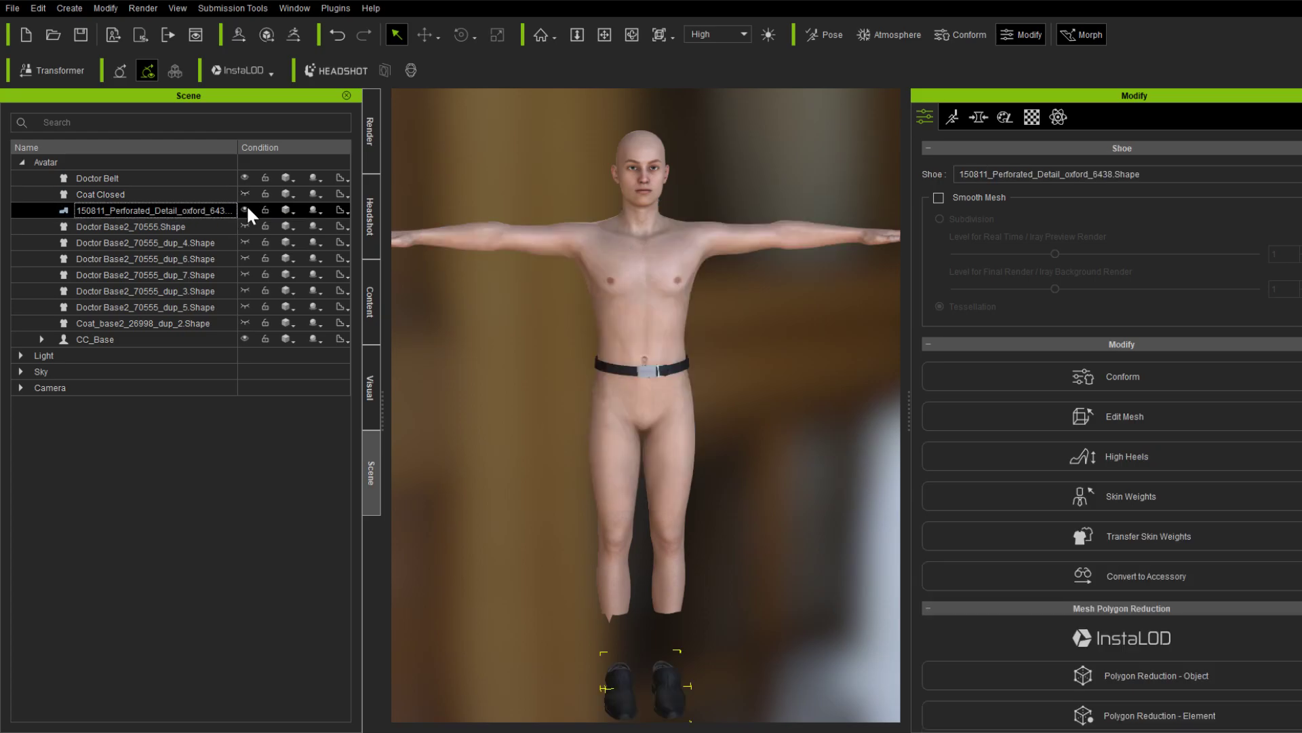
{"action": "double_click", "coordinate": [199, 209]}
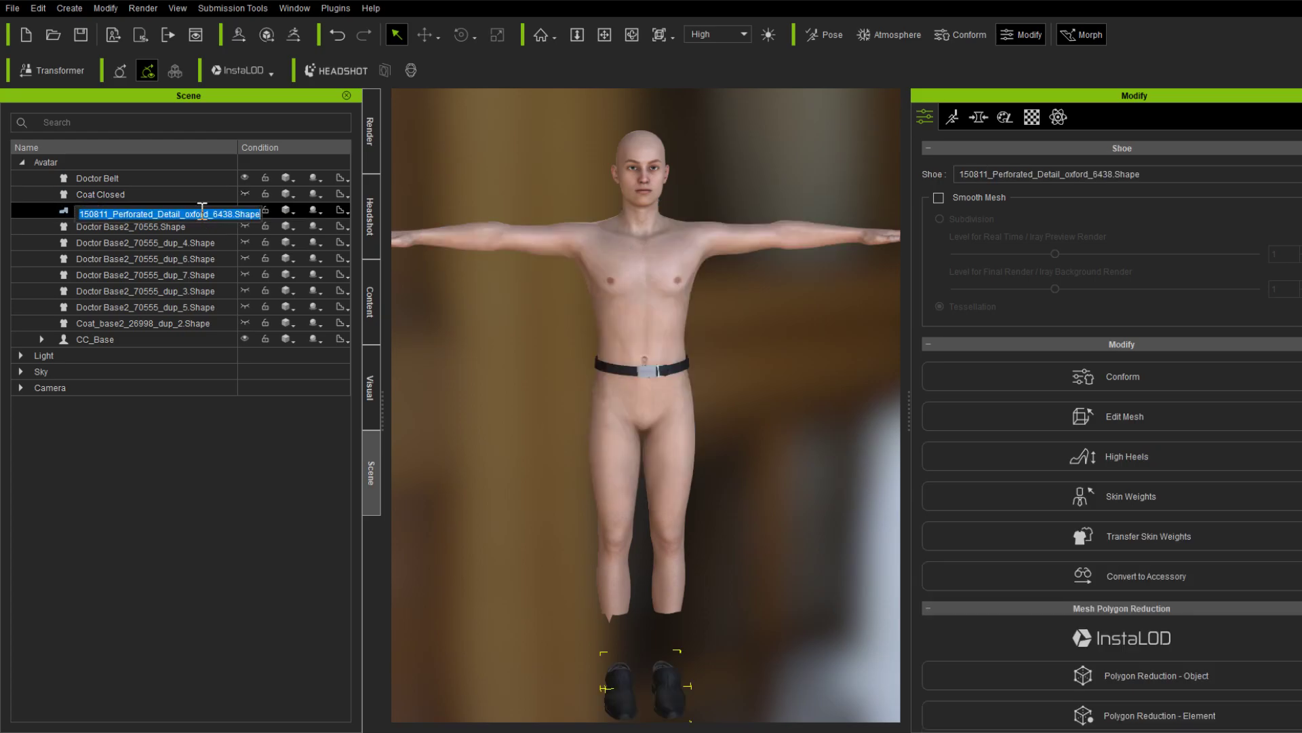
{"action": "type", "text": "Doctor "}
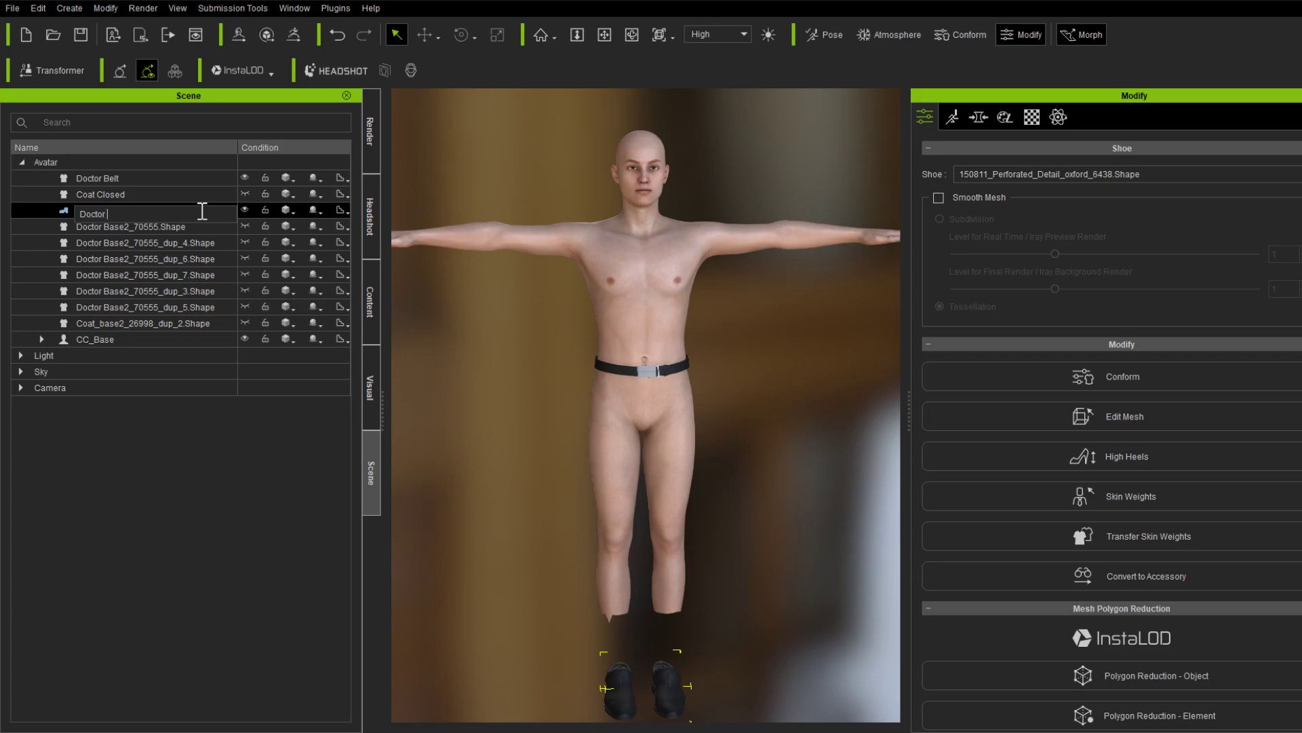
{"action": "type", "text": "Oxfords"}
{"action": "key", "text": "Return"}
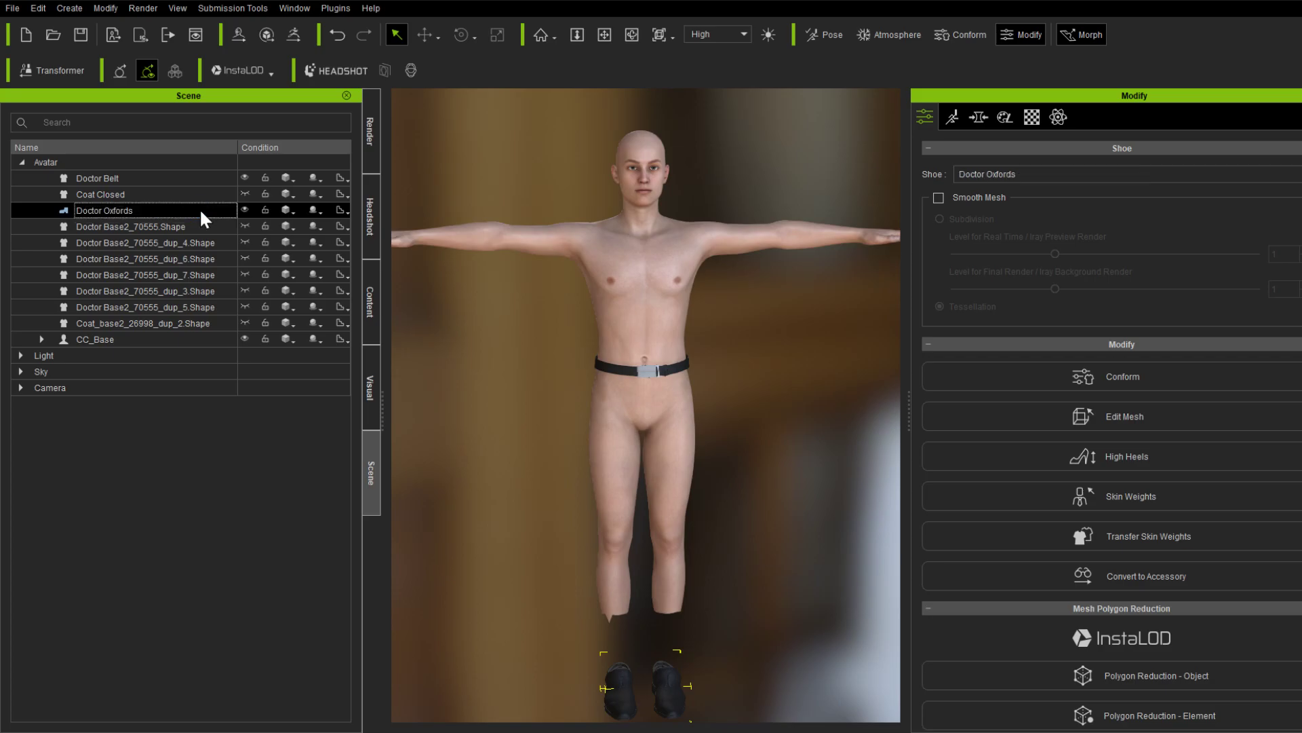
{"action": "left_click", "coordinate": [246, 226]}
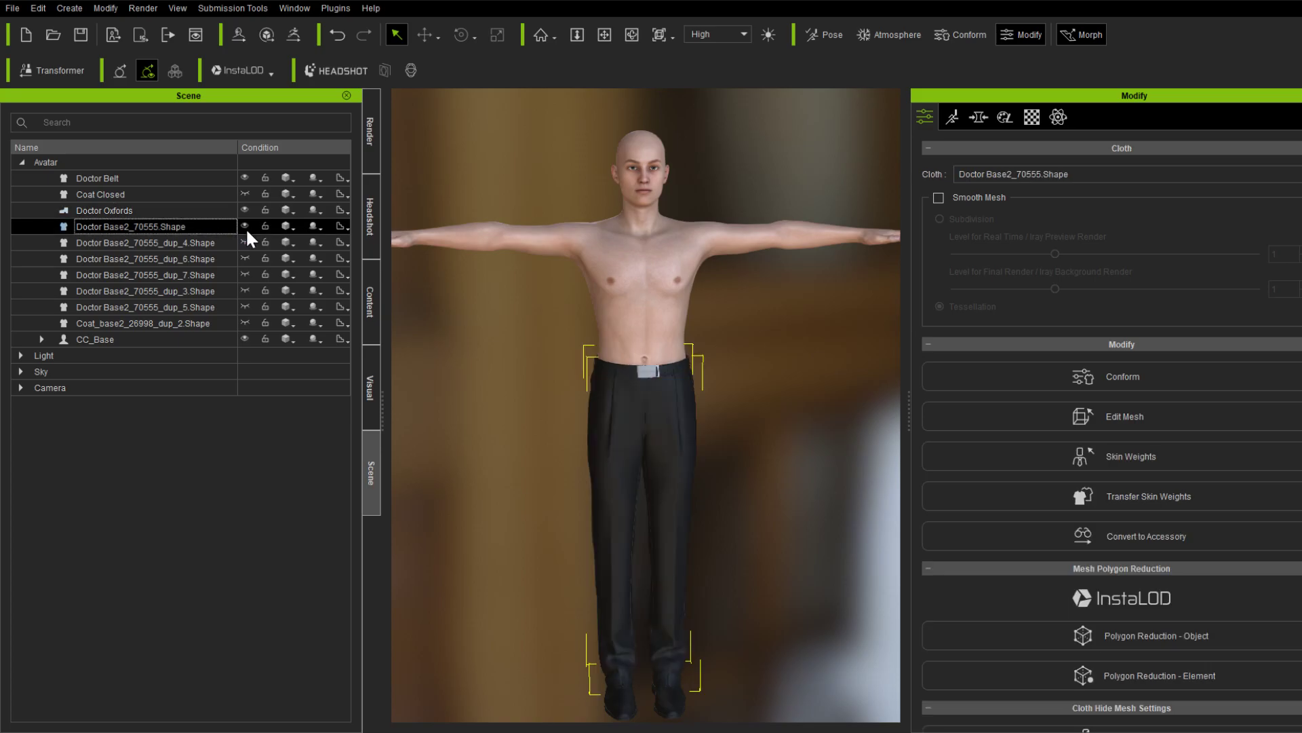
{"action": "double_click", "coordinate": [218, 226]}
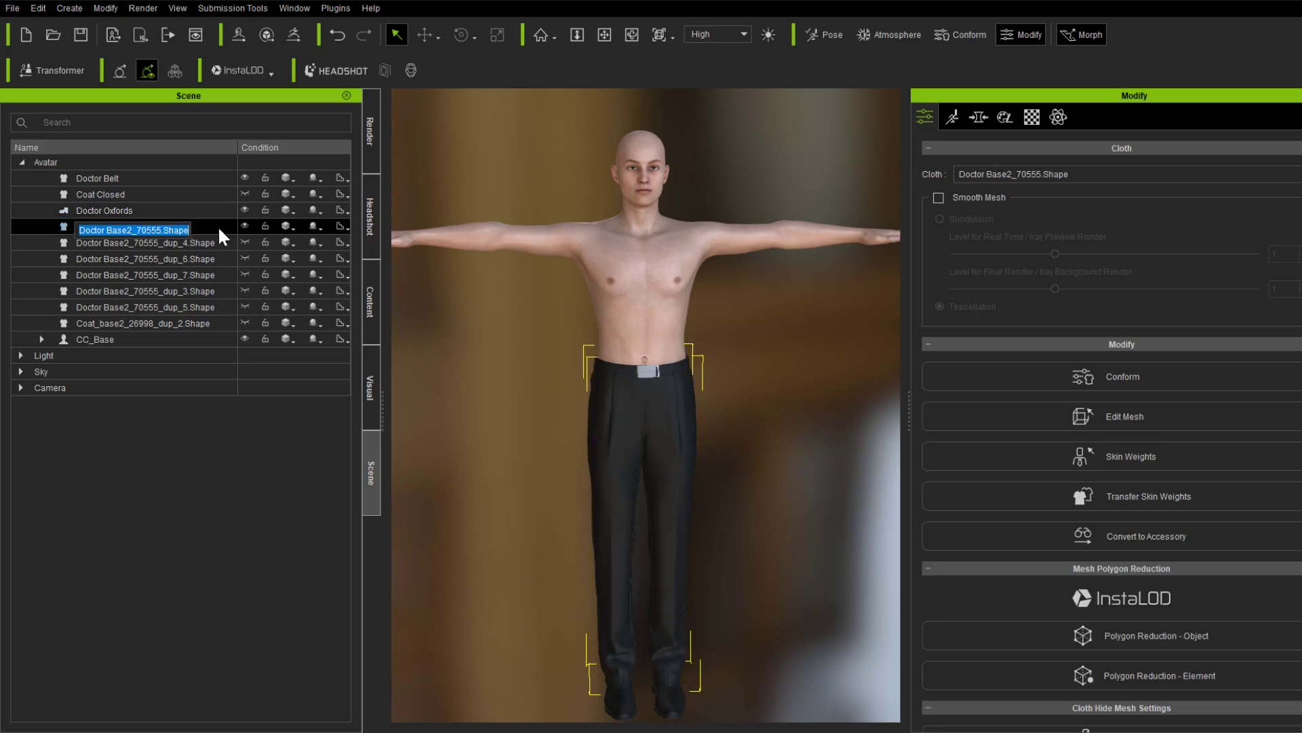
{"action": "type", "text": "Doctor Pants"}
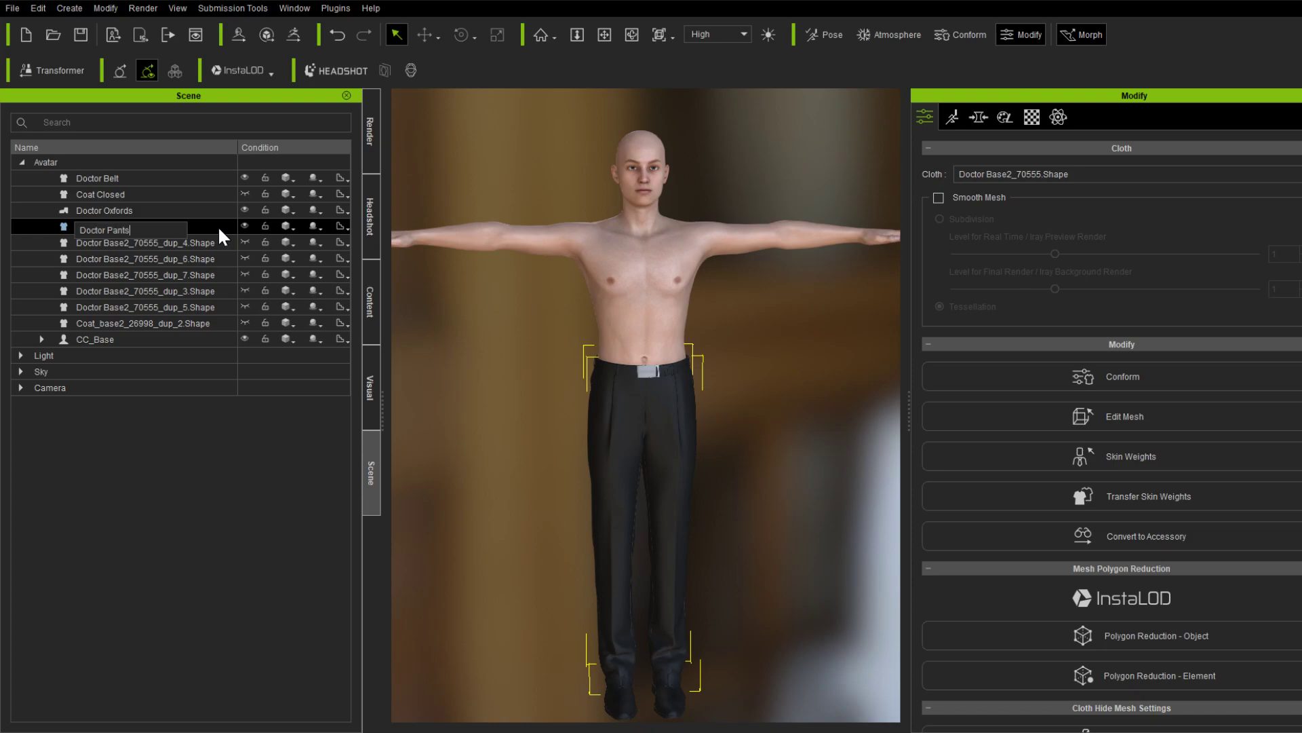
{"action": "key", "text": "Return"}
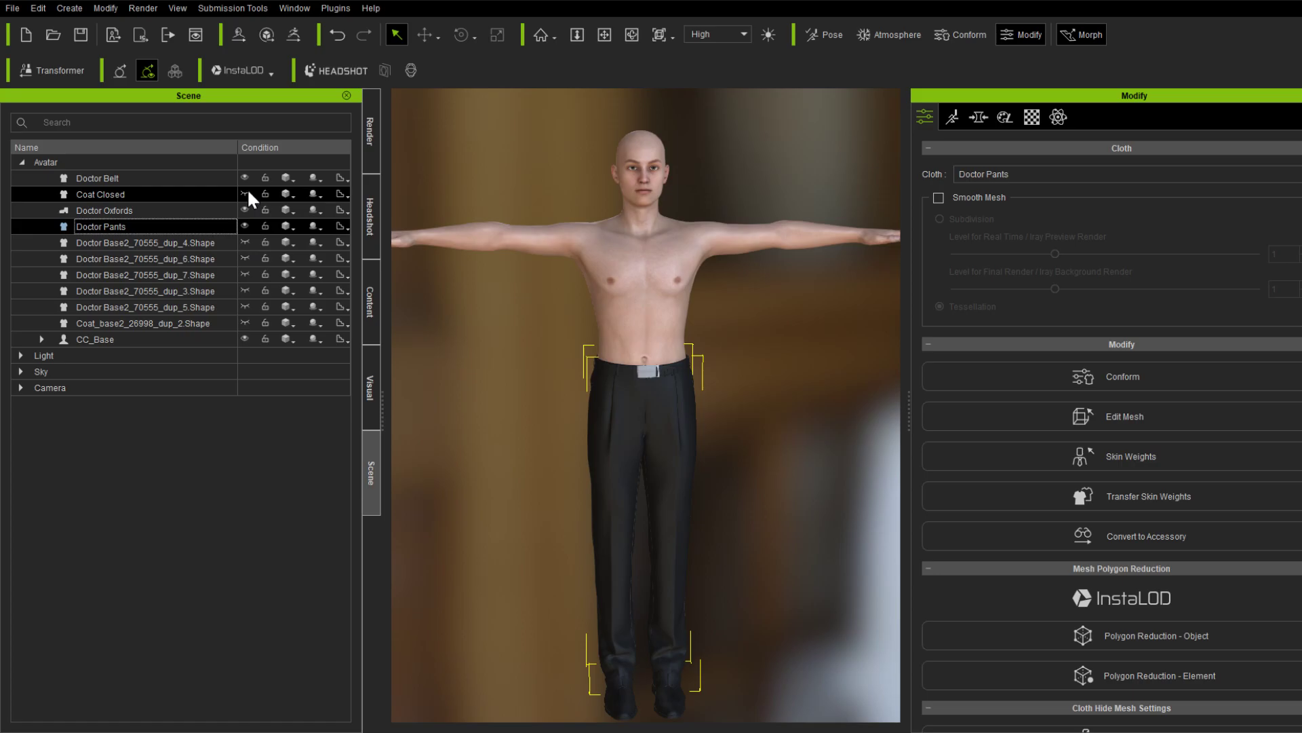
{"action": "left_click", "coordinate": [246, 226]}
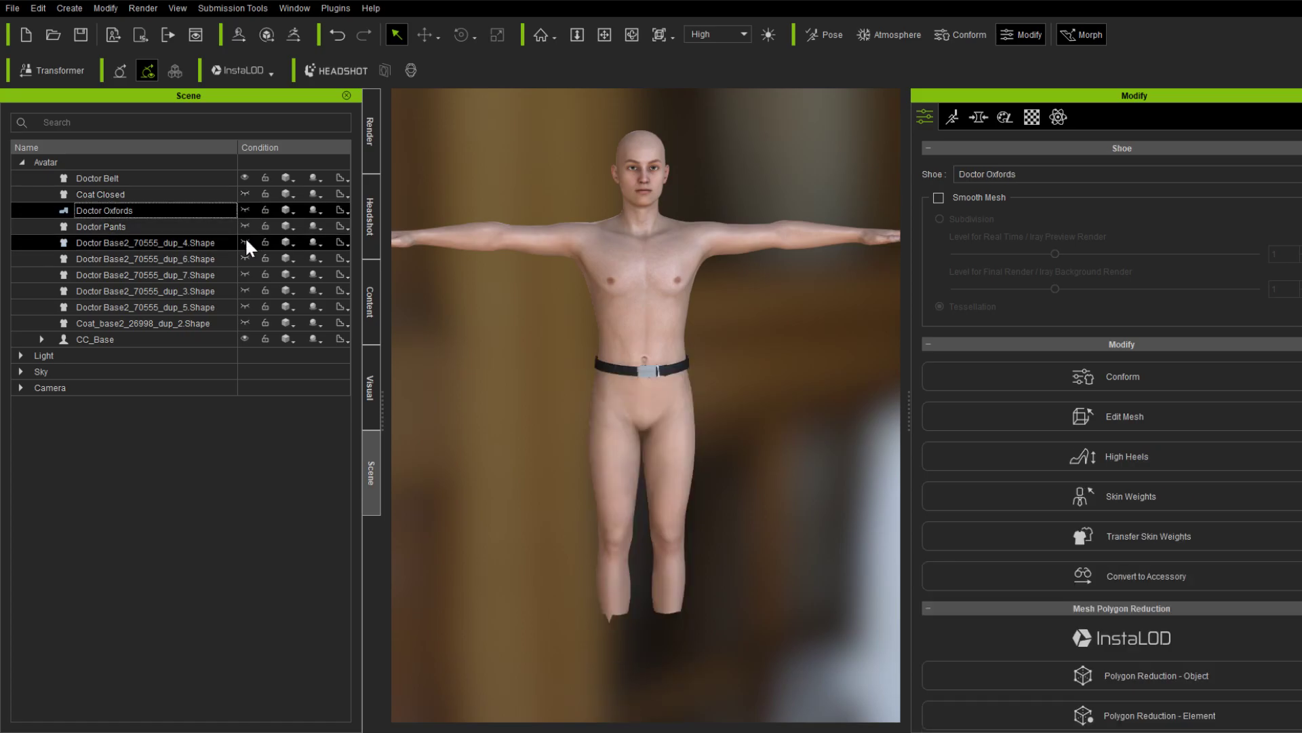
Show the striped tie and rename it Doctor Tie
{"action": "left_click", "coordinate": [245, 242]}
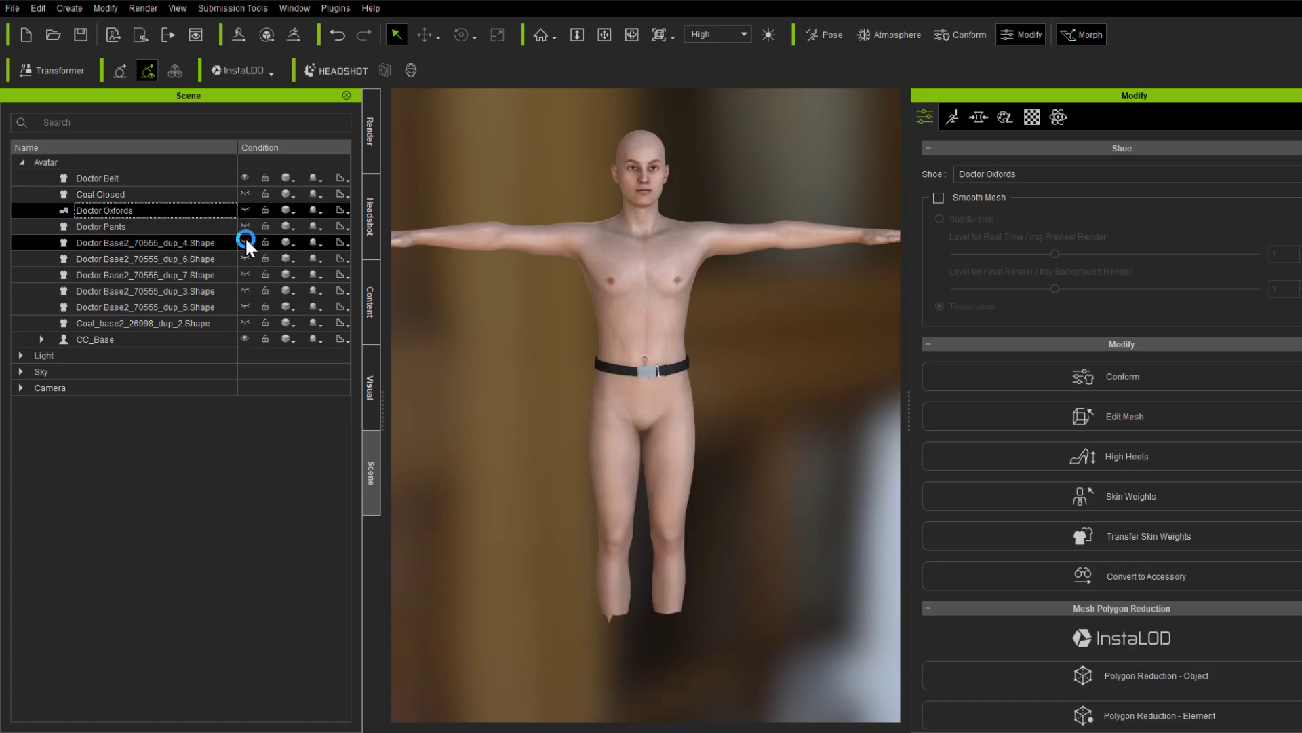
{"action": "double_click", "coordinate": [188, 244]}
{"action": "type", "text": "Doctor"}
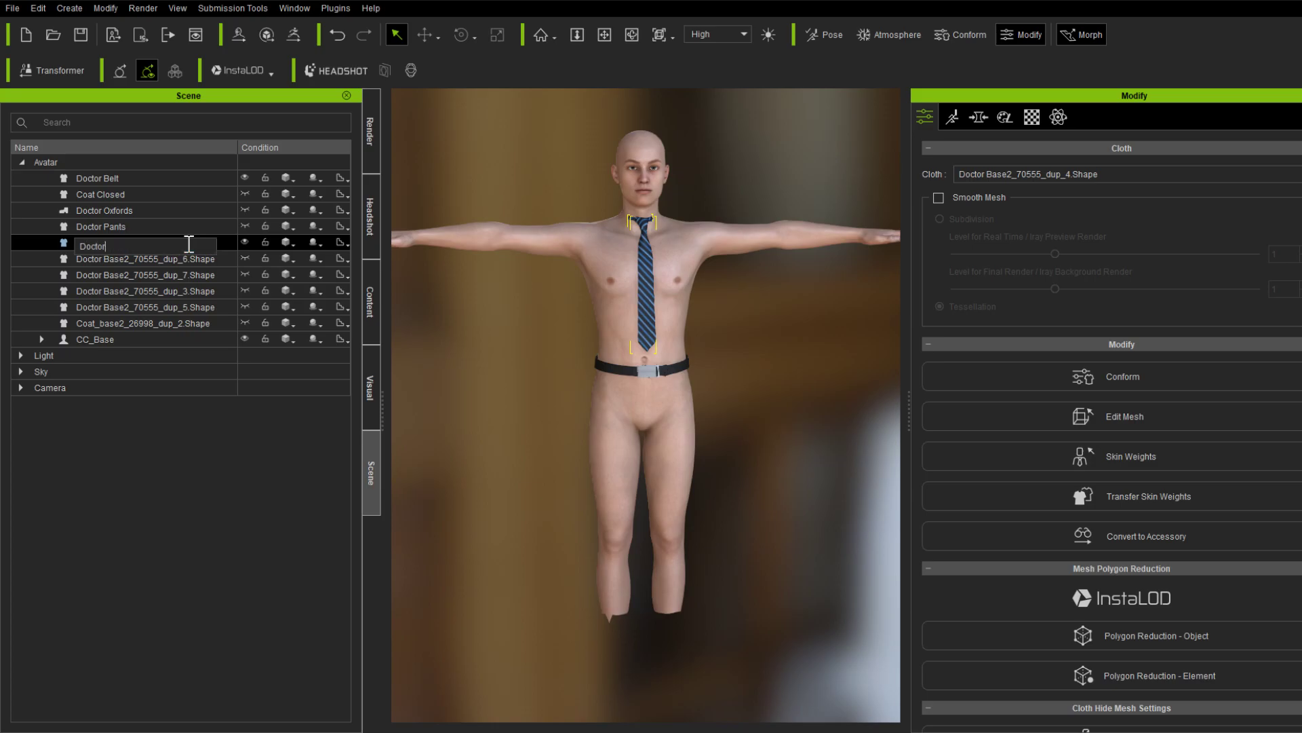
{"action": "type", "text": " TRe"}
{"action": "key", "text": "Return"}
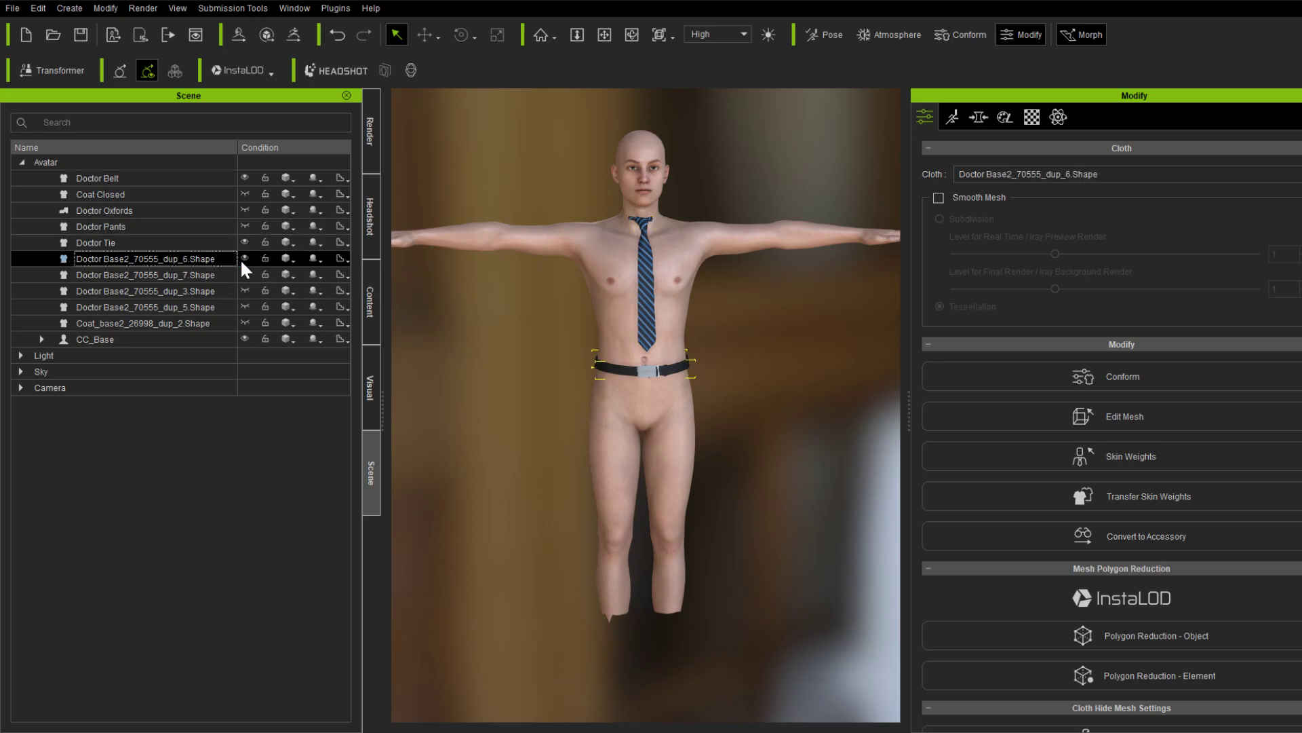
Toggle Doctor Tie, Doctor Belt and dup_6.Shape visibility to identify the duplicate belt, hiding Doctor Belt
{"action": "left_click", "coordinate": [245, 241]}
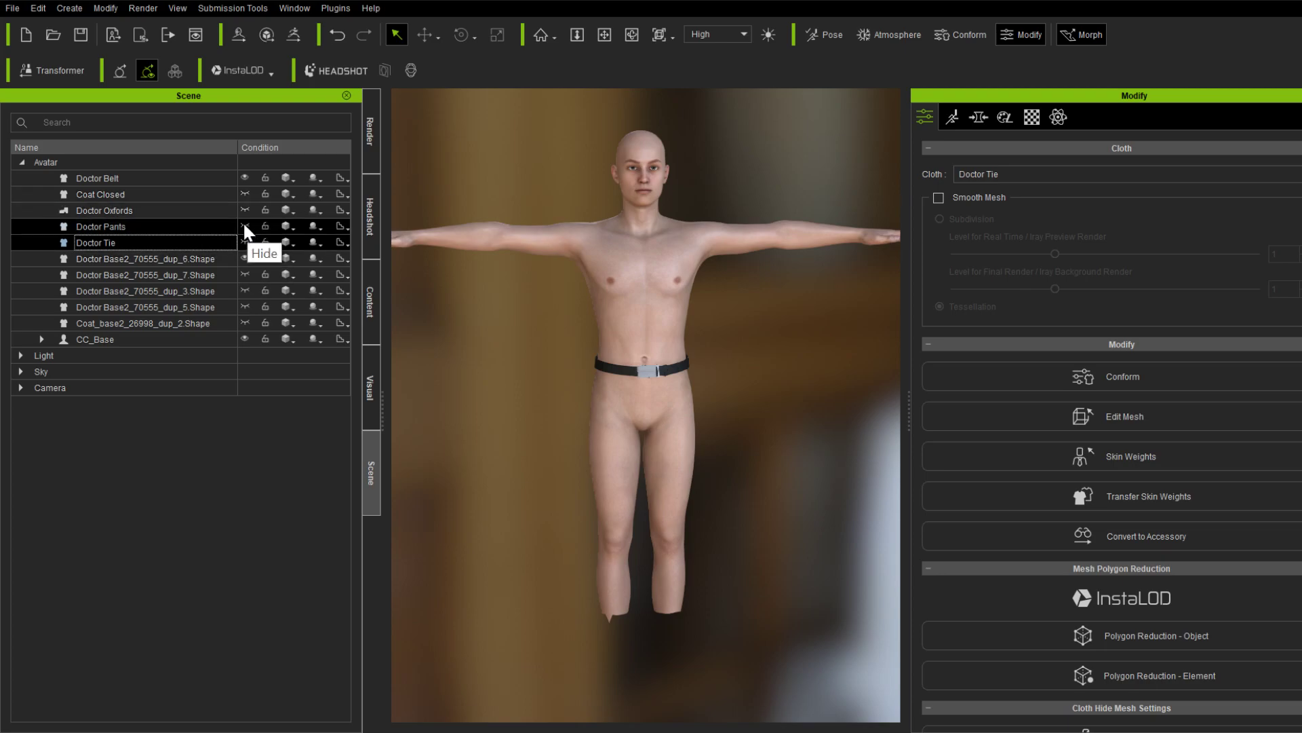
{"action": "left_click", "coordinate": [243, 178]}
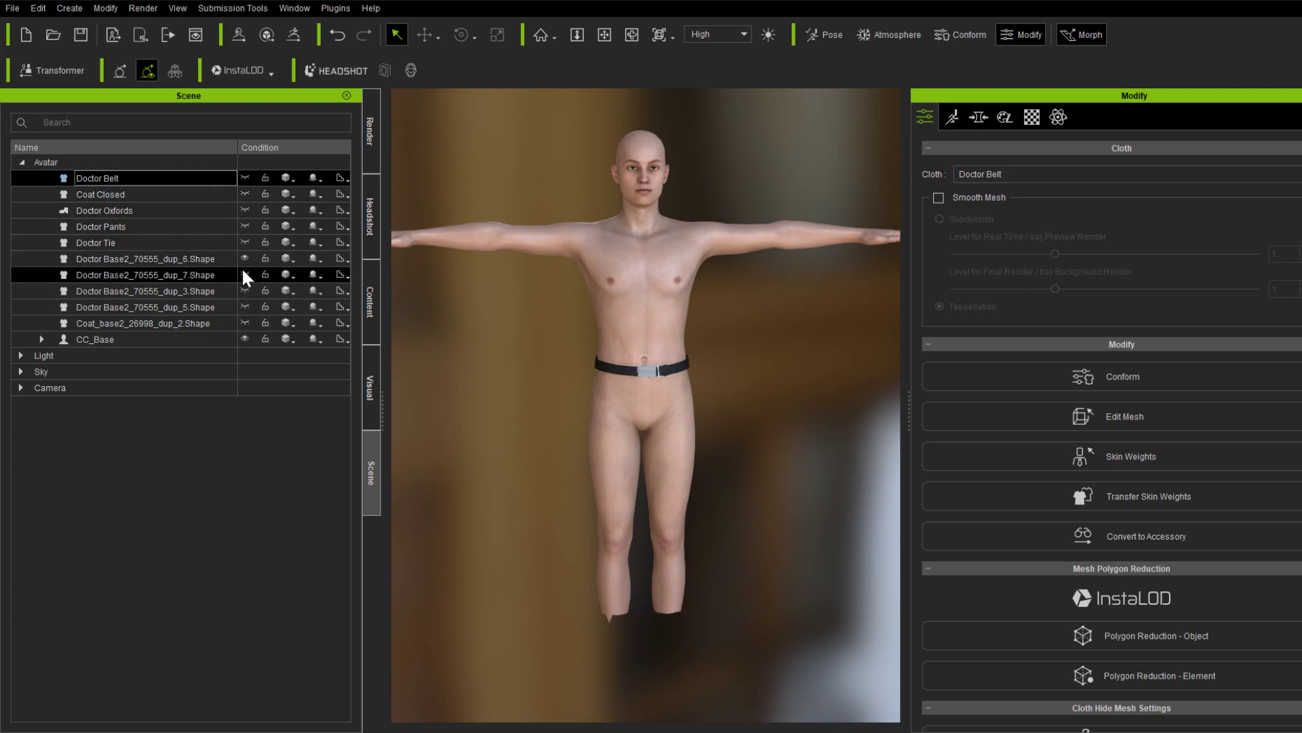
{"action": "left_click", "coordinate": [245, 242]}
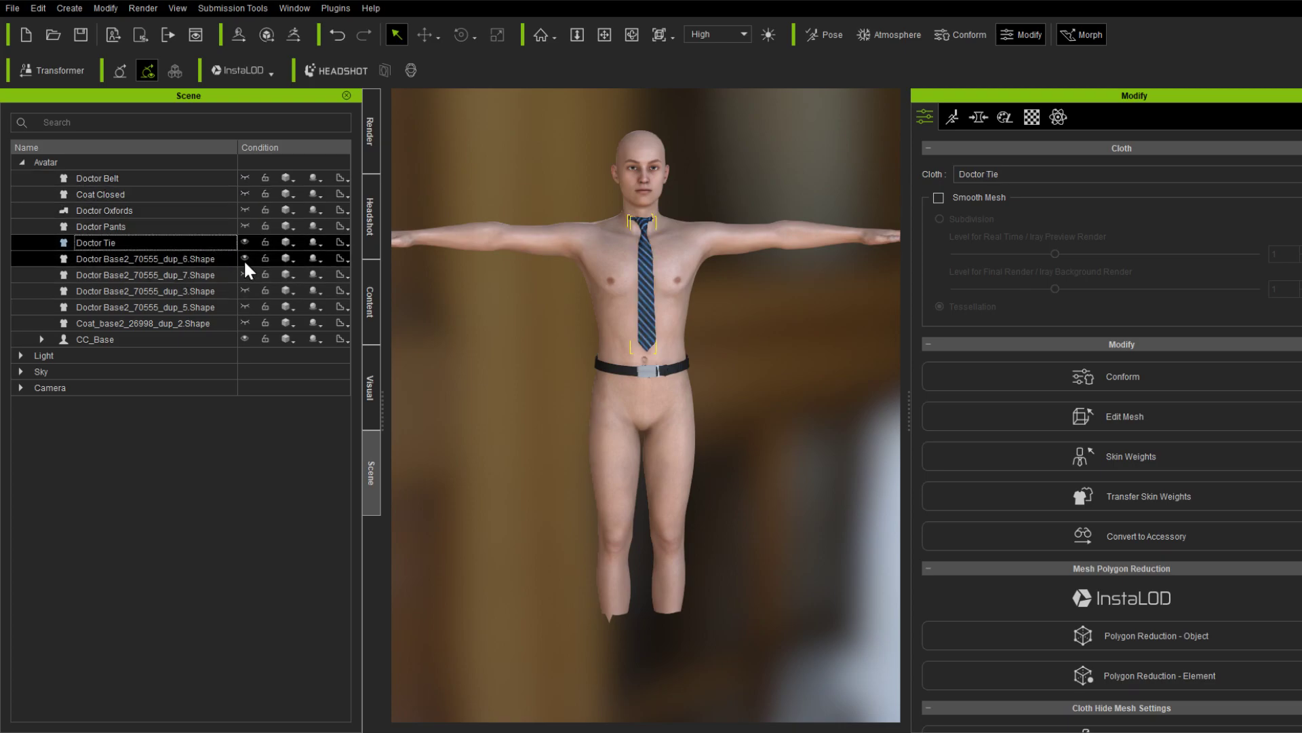
{"action": "left_click", "coordinate": [243, 259]}
{"action": "left_click", "coordinate": [243, 245]}
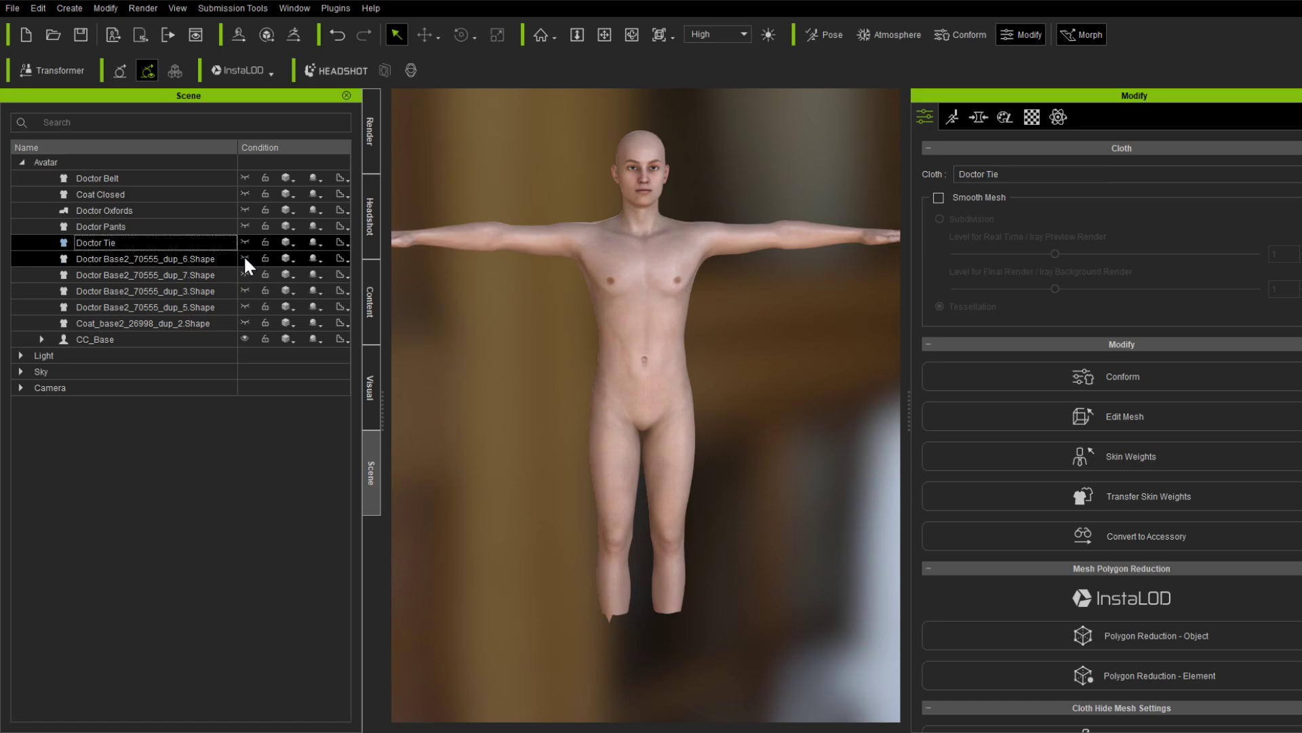
{"action": "left_click", "coordinate": [244, 258]}
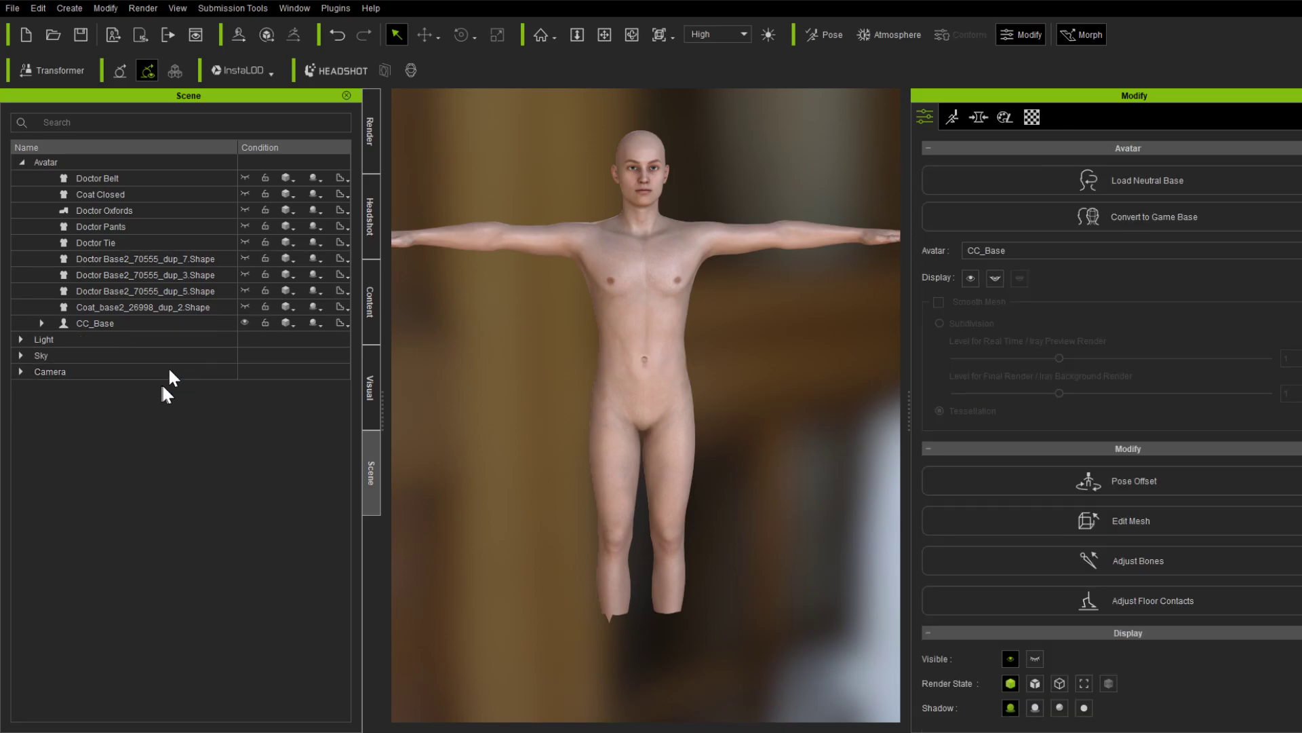
{"action": "left_click", "coordinate": [240, 177]}
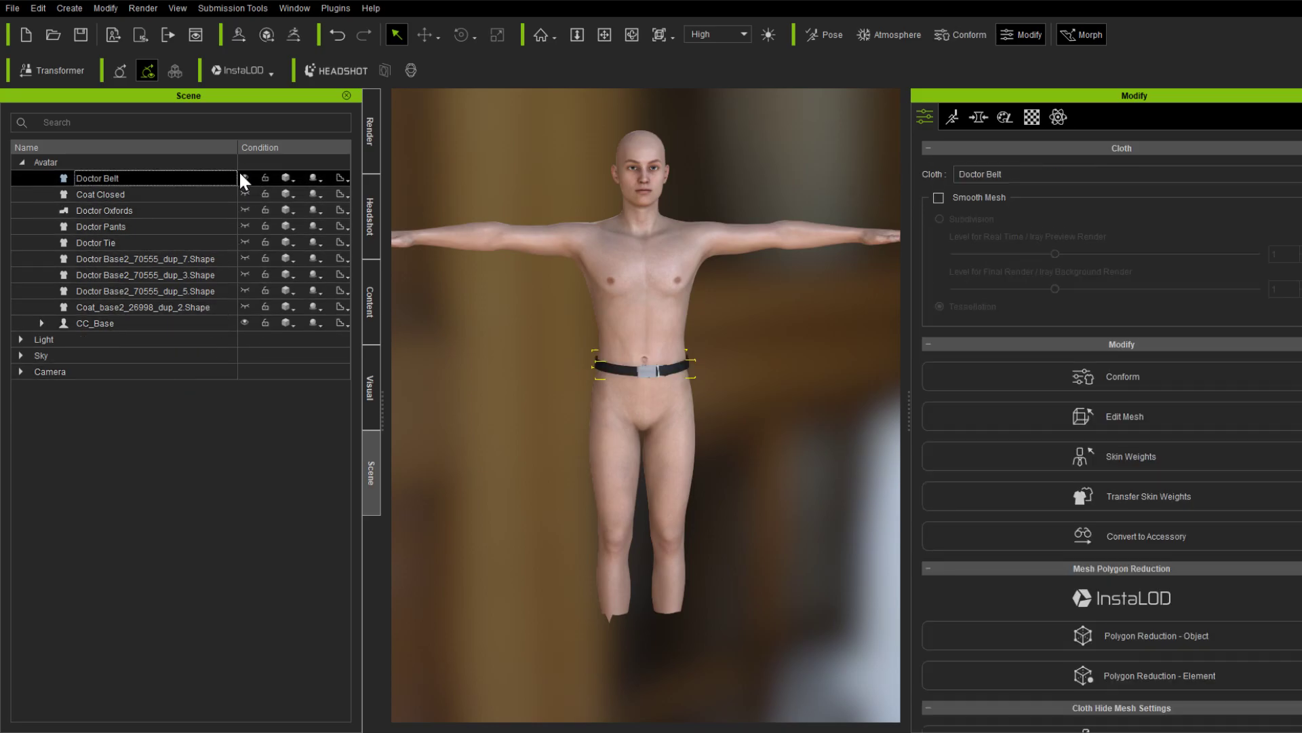
{"action": "left_click", "coordinate": [244, 178]}
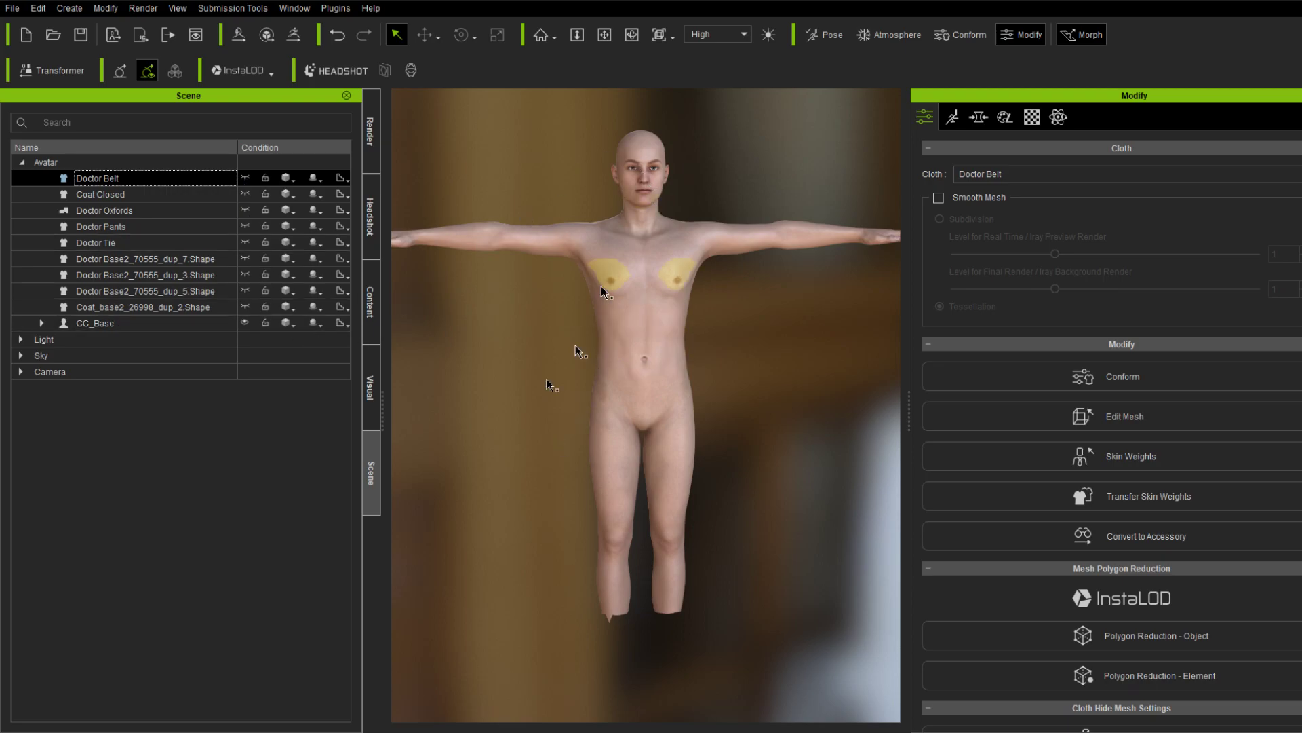
Show Doctor Base2_70555_dup_7.Shape, frame its collar, and name it Doctor Shirt Open Collar
{"action": "left_click", "coordinate": [245, 258]}
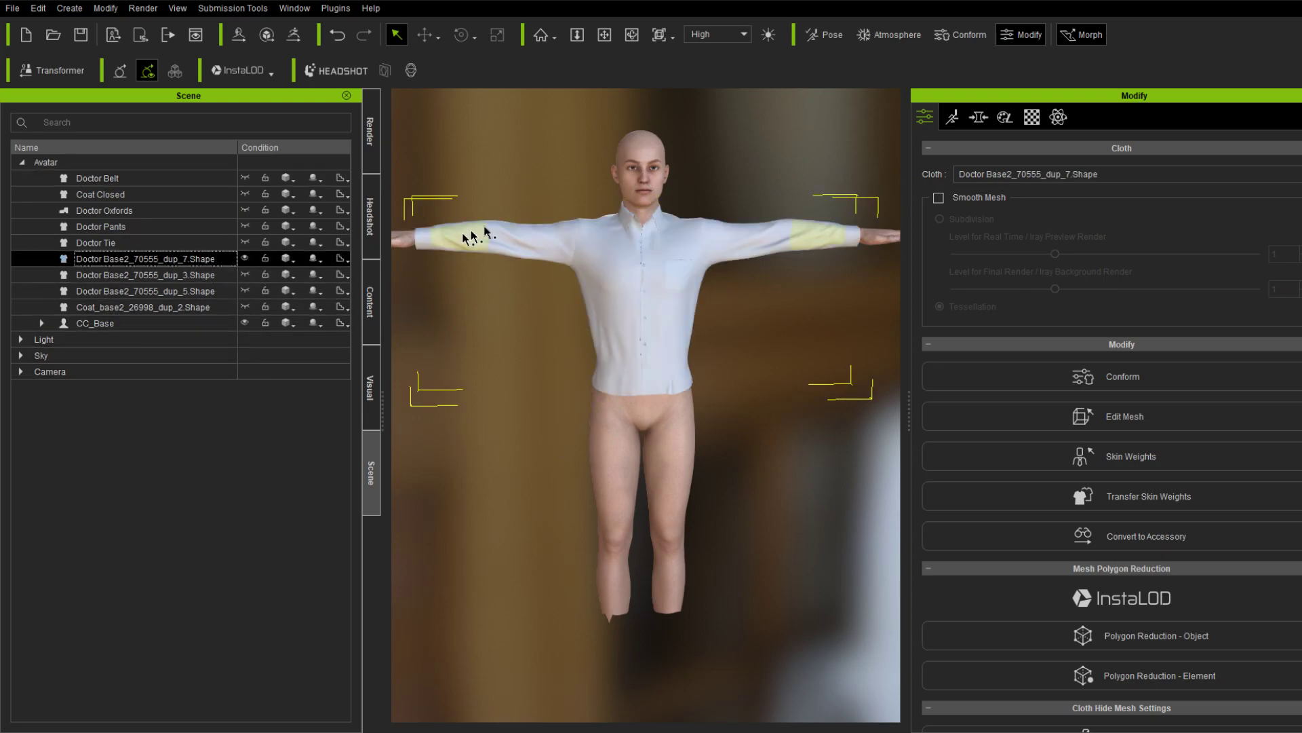
{"action": "scroll", "coordinate": [563, 241], "scroll_direction": "up", "scroll_amount": 5}
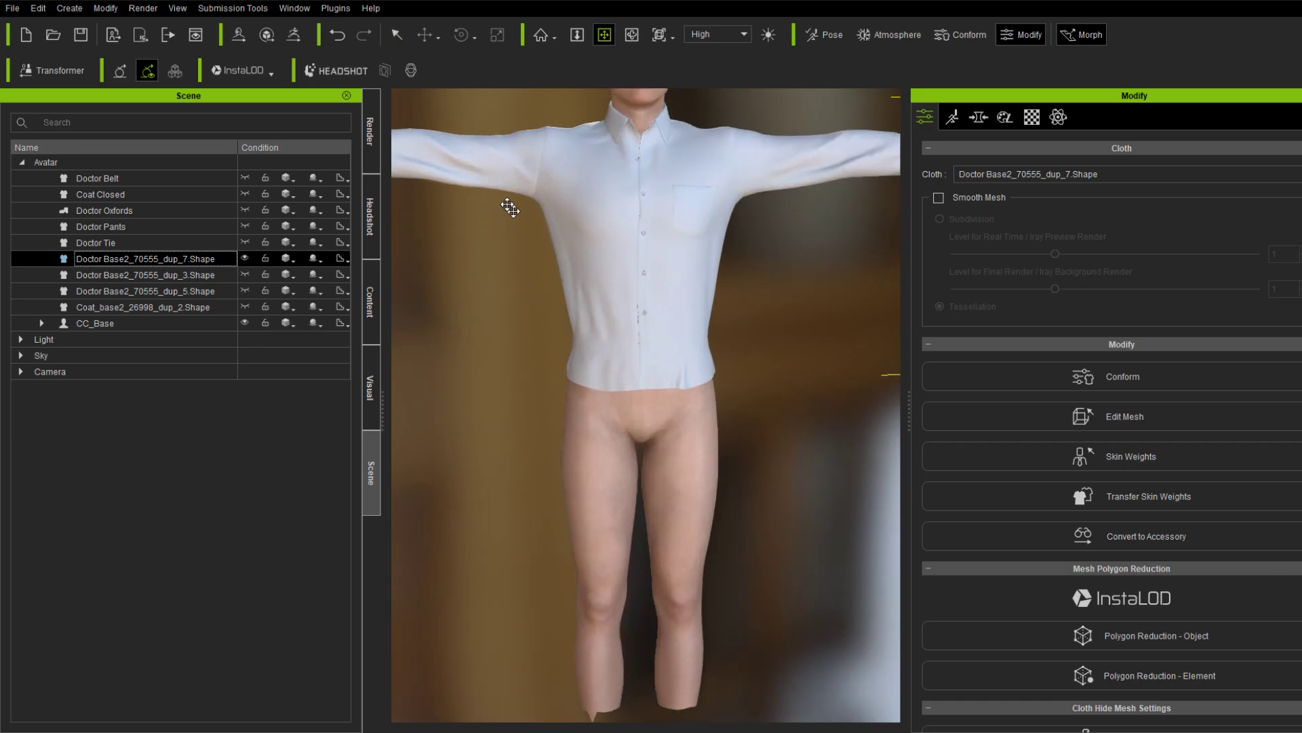
{"action": "left_click_drag", "start_coordinate": [510, 208], "coordinate": [488, 447]}
{"action": "scroll", "coordinate": [488, 441], "scroll_direction": "up", "scroll_amount": 5}
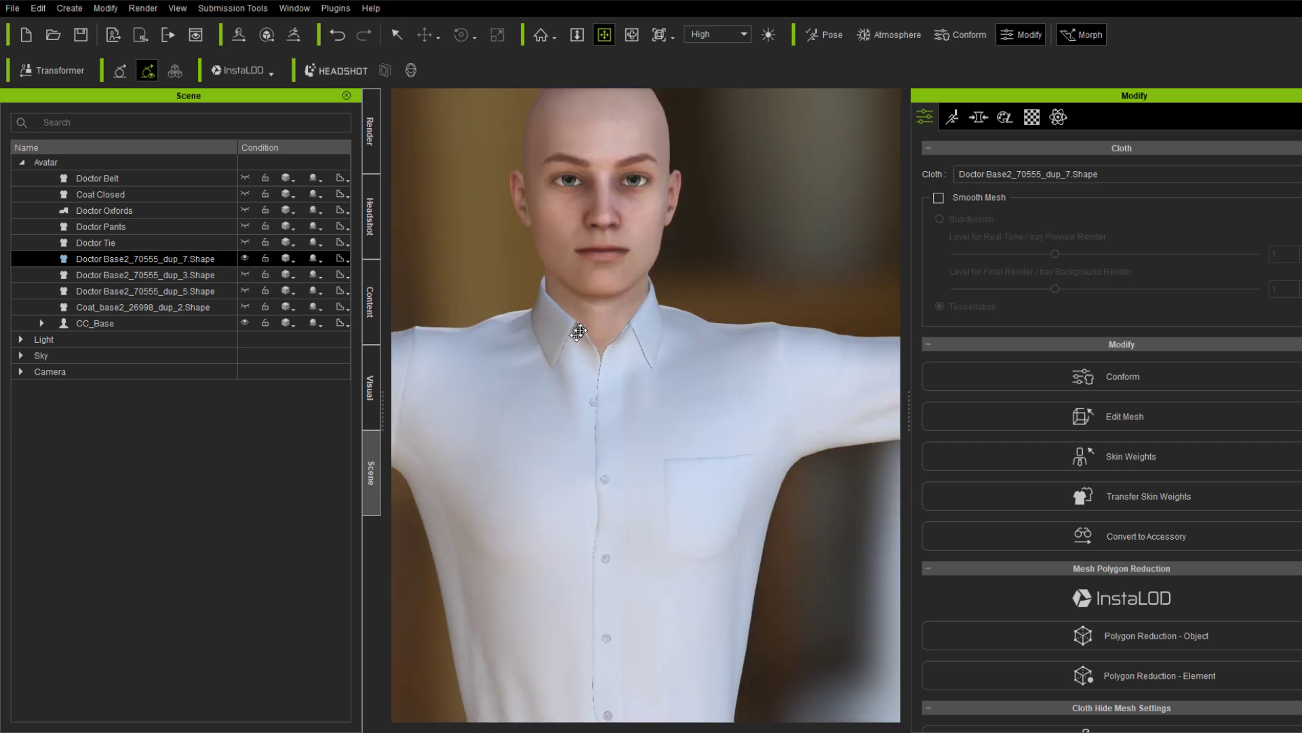
{"action": "left_click_drag", "start_coordinate": [578, 332], "coordinate": [613, 343]}
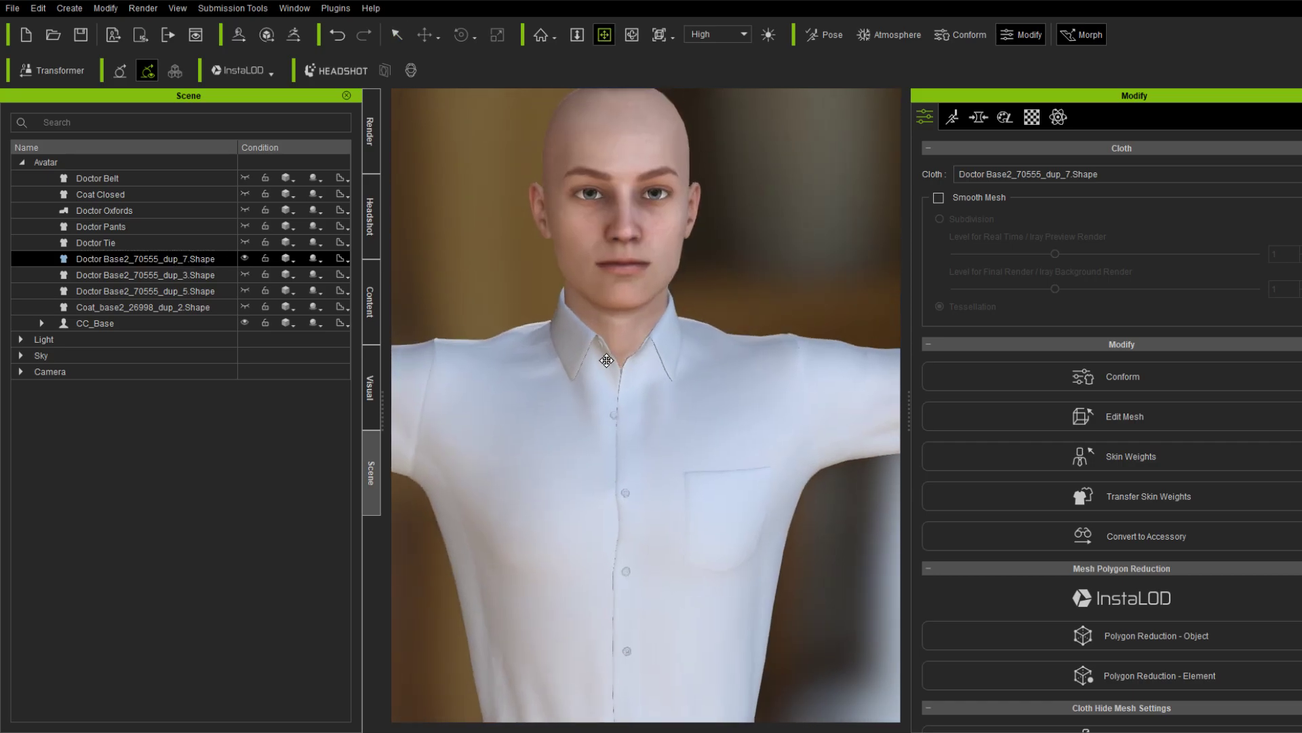
{"action": "double_click", "coordinate": [163, 261]}
{"action": "type", "text": "Doctor Shirt Open Collar"}
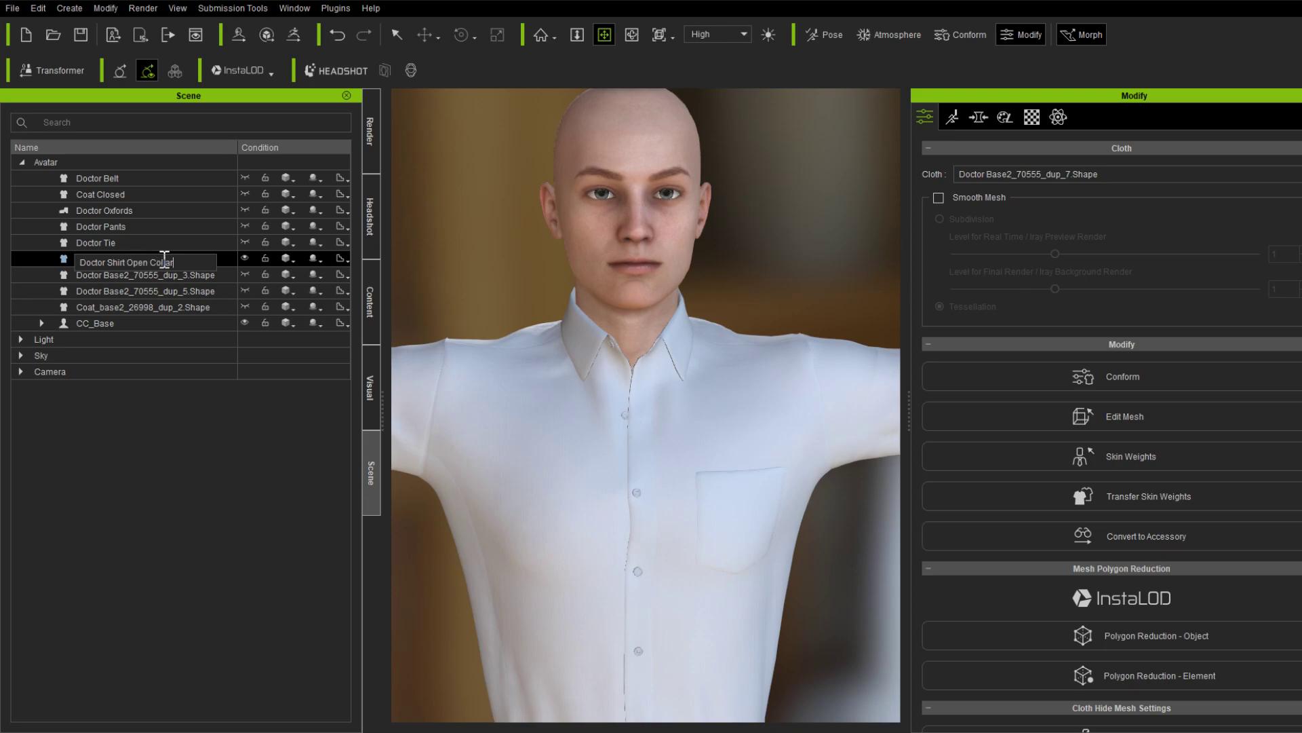
{"action": "key", "text": "Return"}
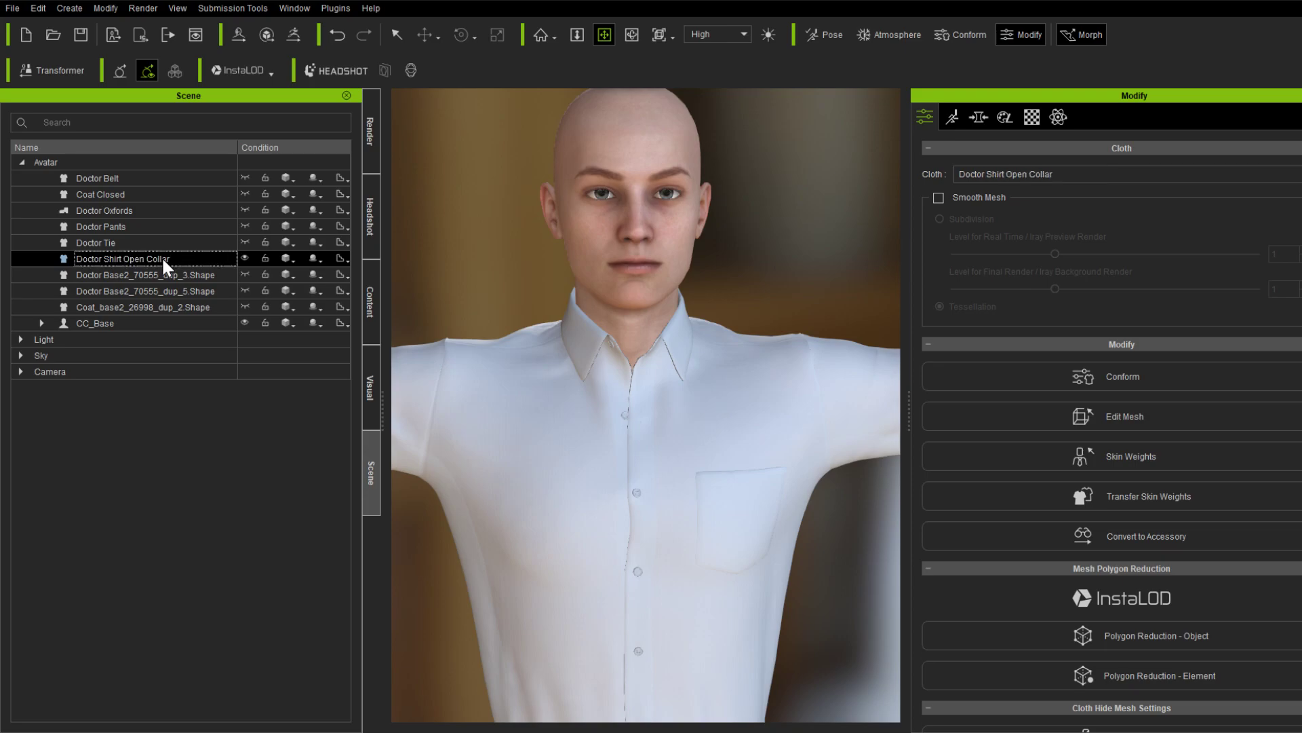
Show the second shirt copy and rename it Doctor Shirt Closed Collar
{"action": "left_click", "coordinate": [245, 257]}
{"action": "left_click", "coordinate": [241, 275]}
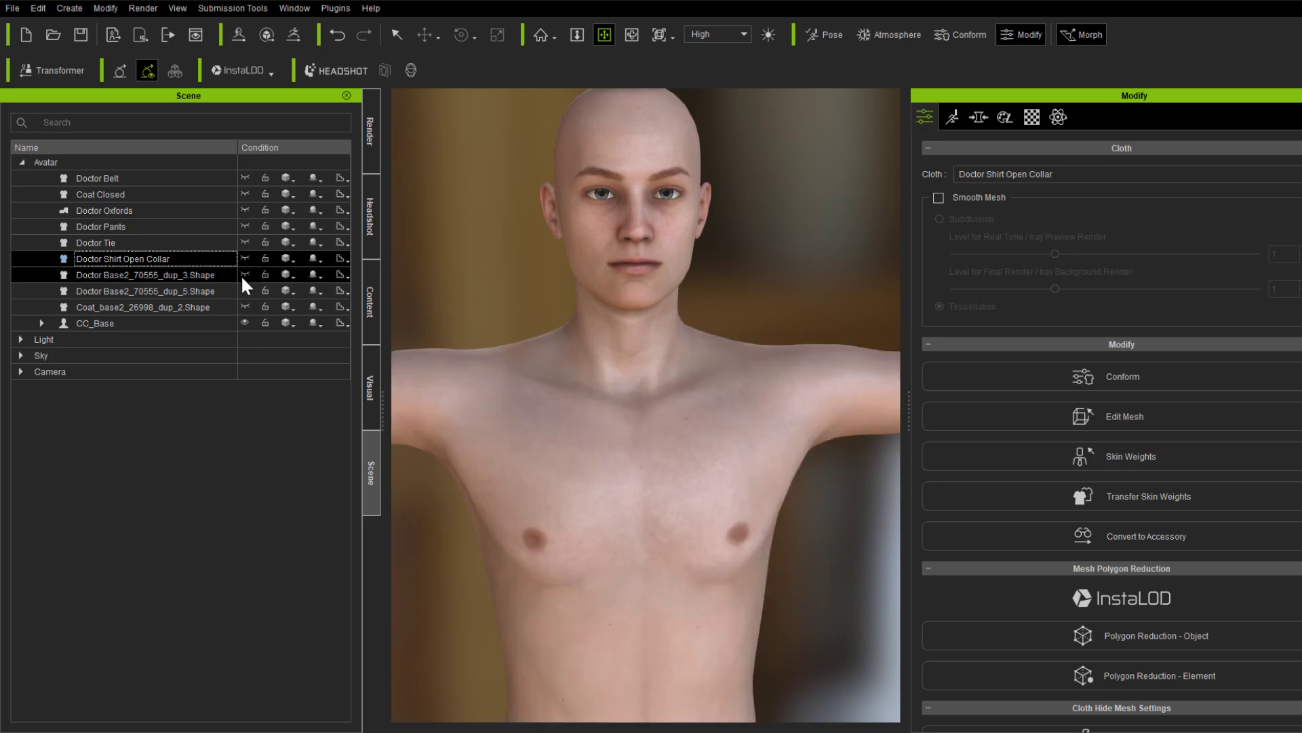
{"action": "left_click", "coordinate": [241, 275]}
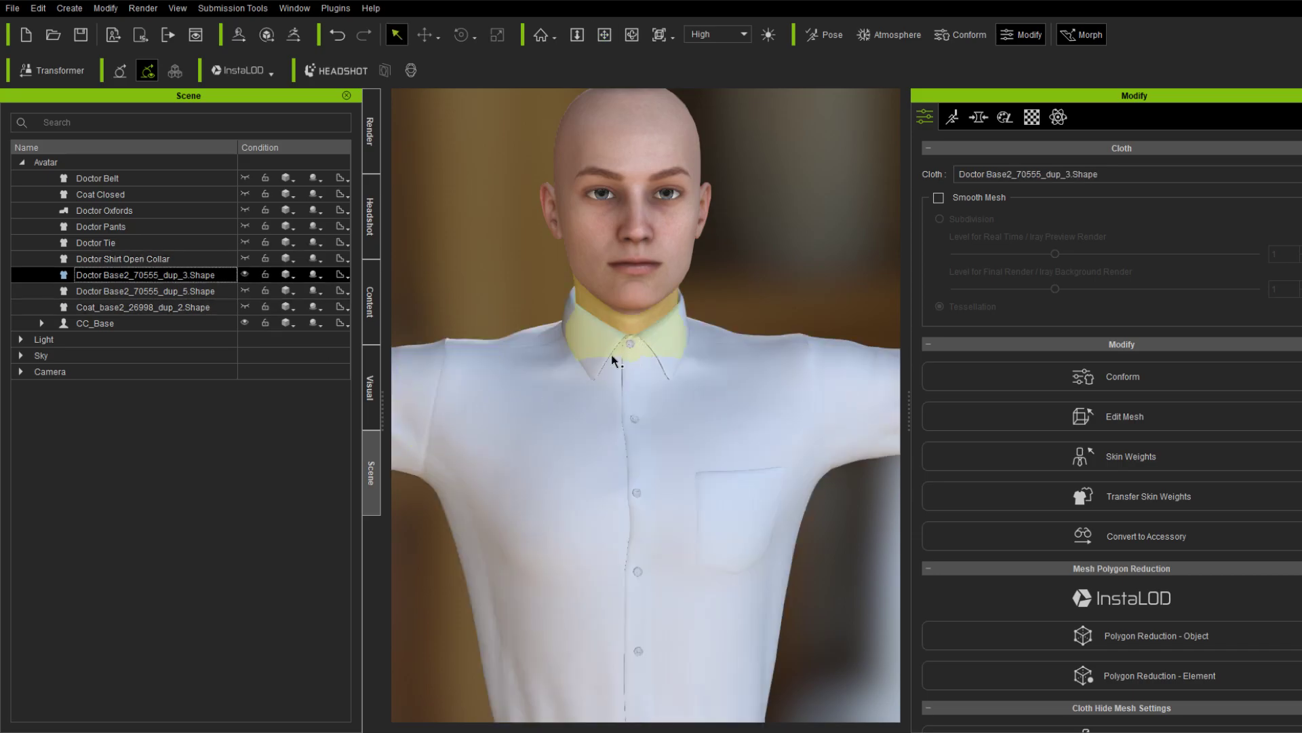
{"action": "double_click", "coordinate": [162, 276]}
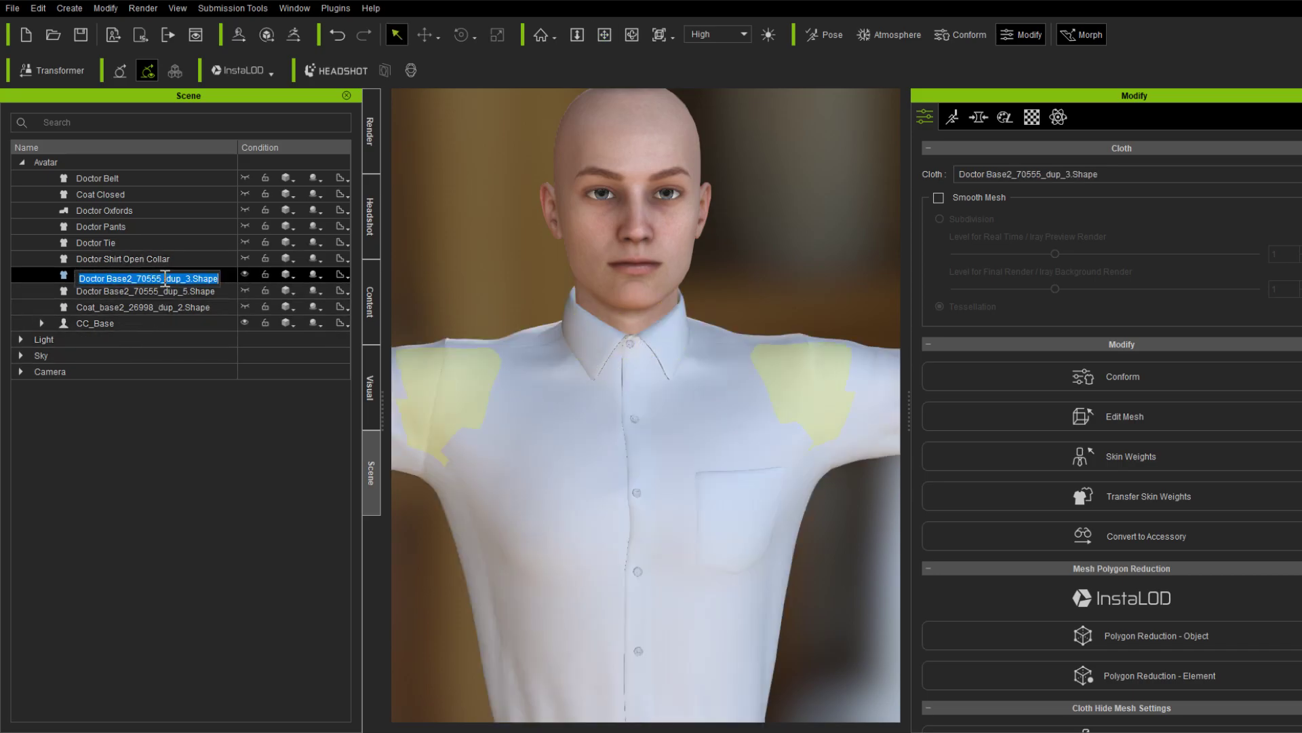
{"action": "type", "text": "Doctor"}
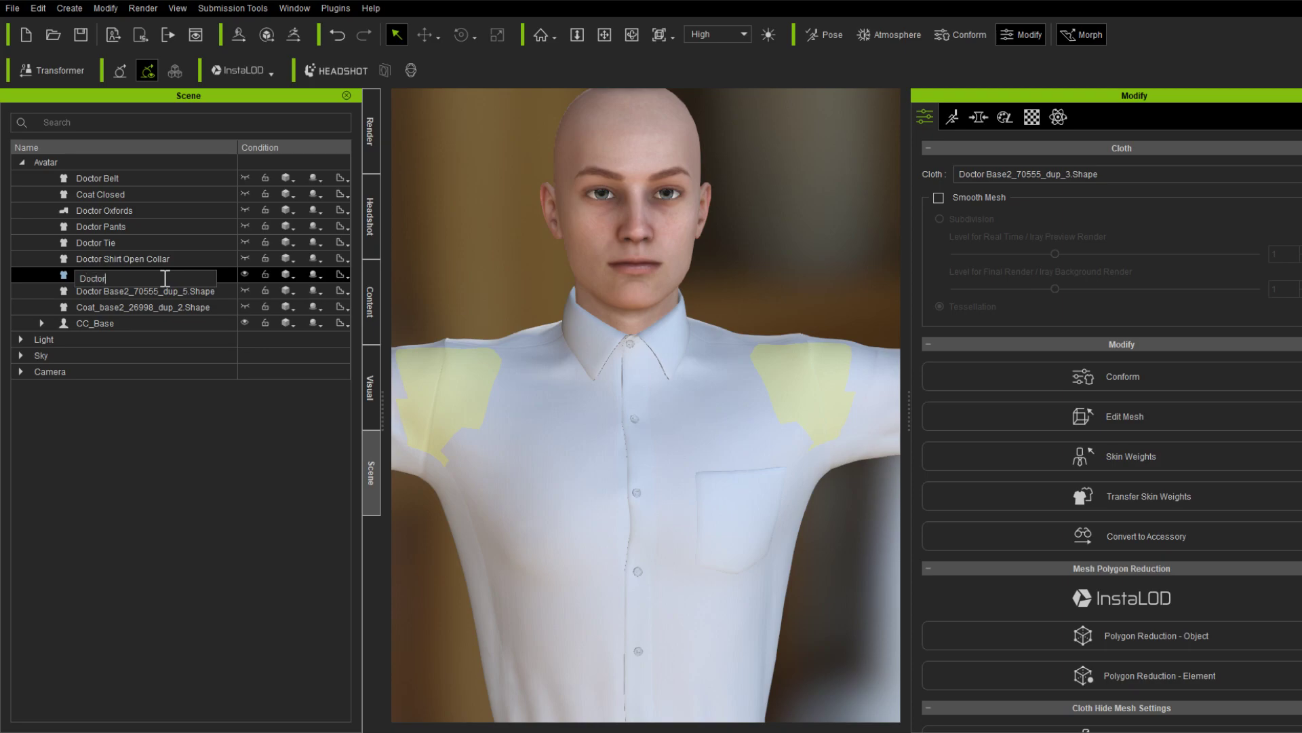
{"action": "type", "text": " Shirt Closed Collar"}
{"action": "key", "text": "Return"}
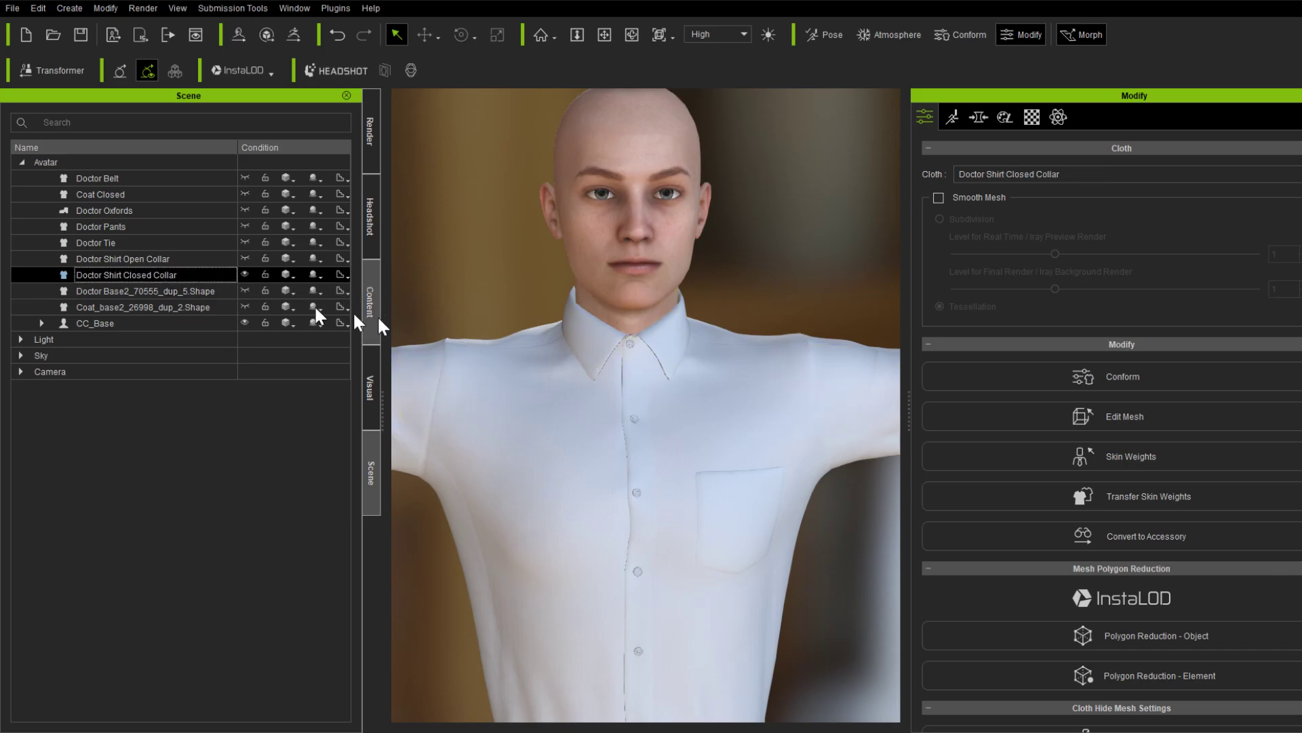
Compare both doctor shirts with the Doctor Tie, then hide shirts and tie
{"action": "left_click", "coordinate": [248, 242]}
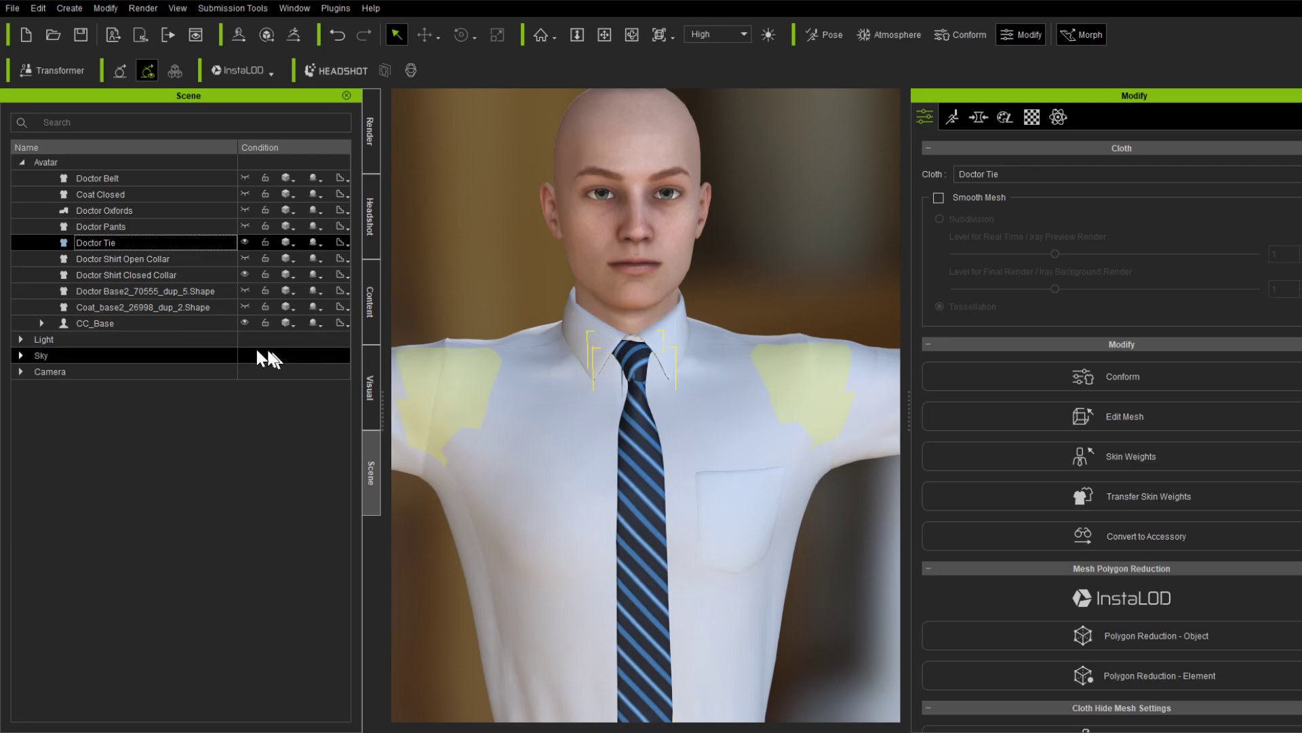
{"action": "left_click", "coordinate": [245, 273]}
{"action": "left_click", "coordinate": [245, 258]}
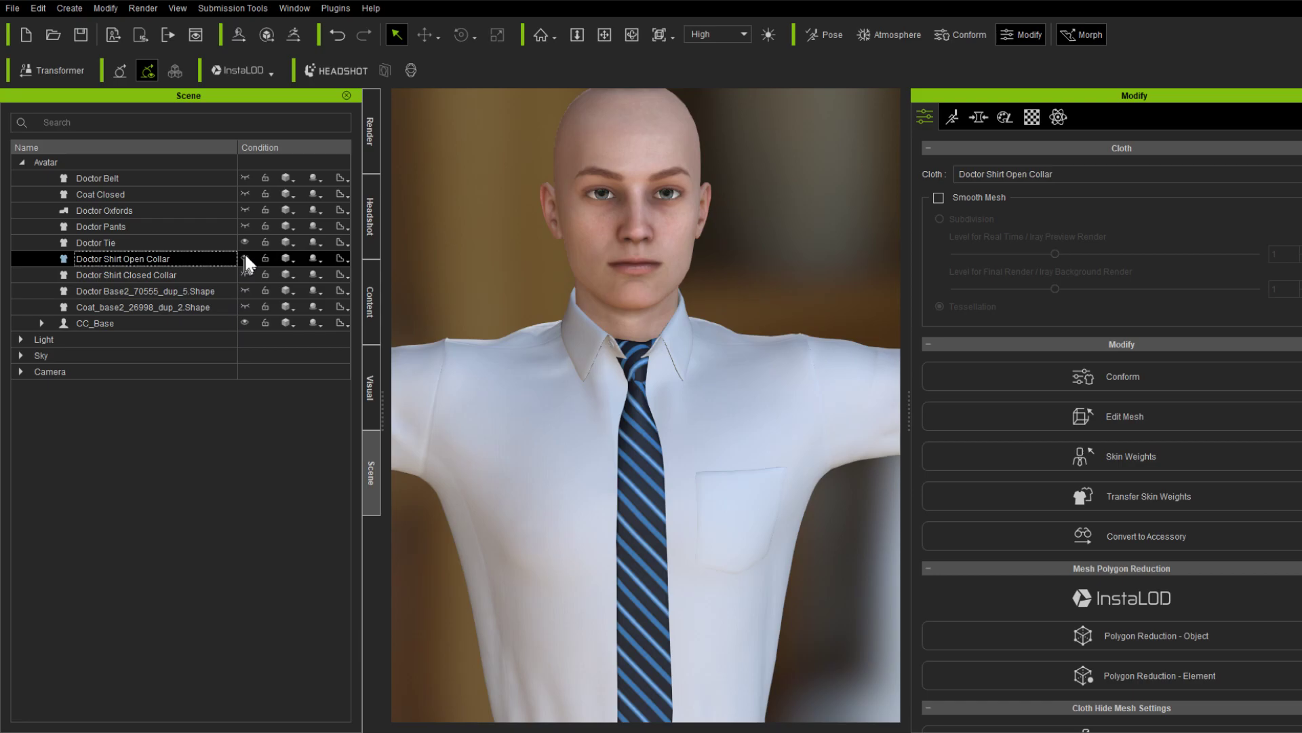
{"action": "left_click", "coordinate": [245, 258]}
{"action": "left_click", "coordinate": [245, 242]}
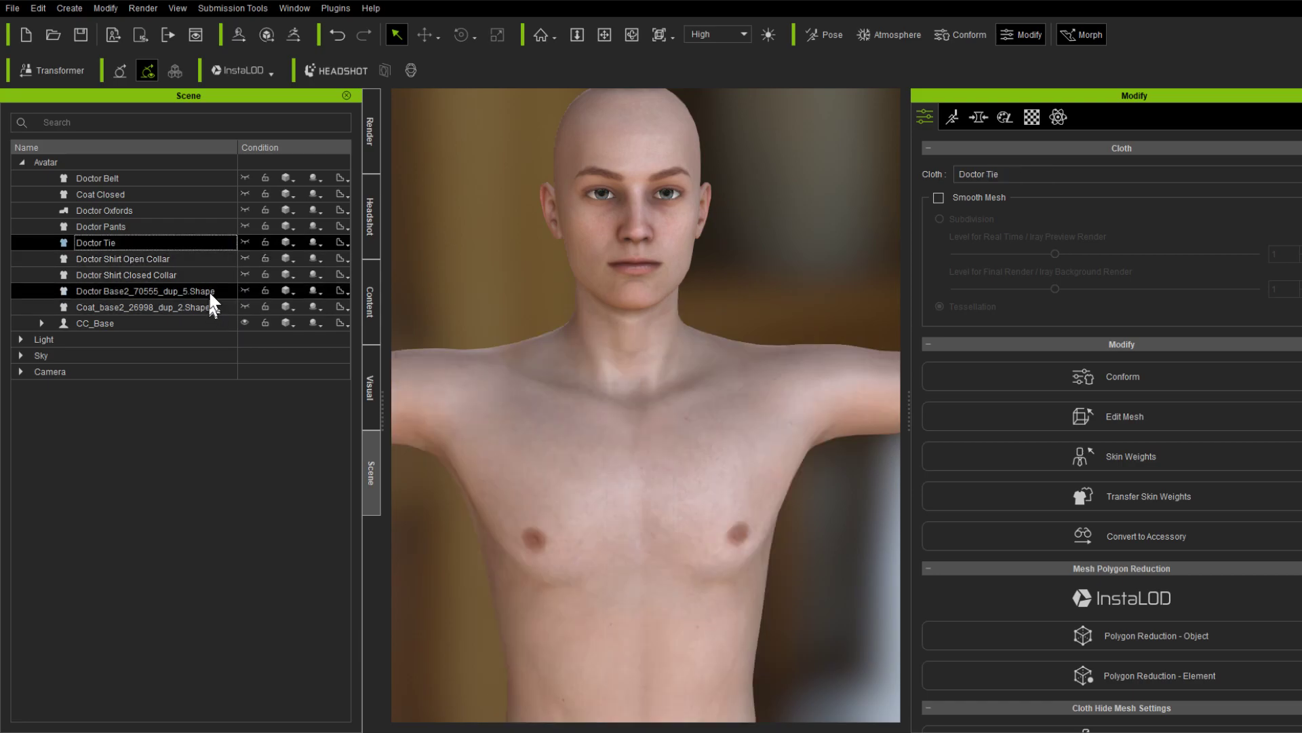
Show the open lab coat and rename it Doctor Coat Open
{"action": "left_click", "coordinate": [244, 291]}
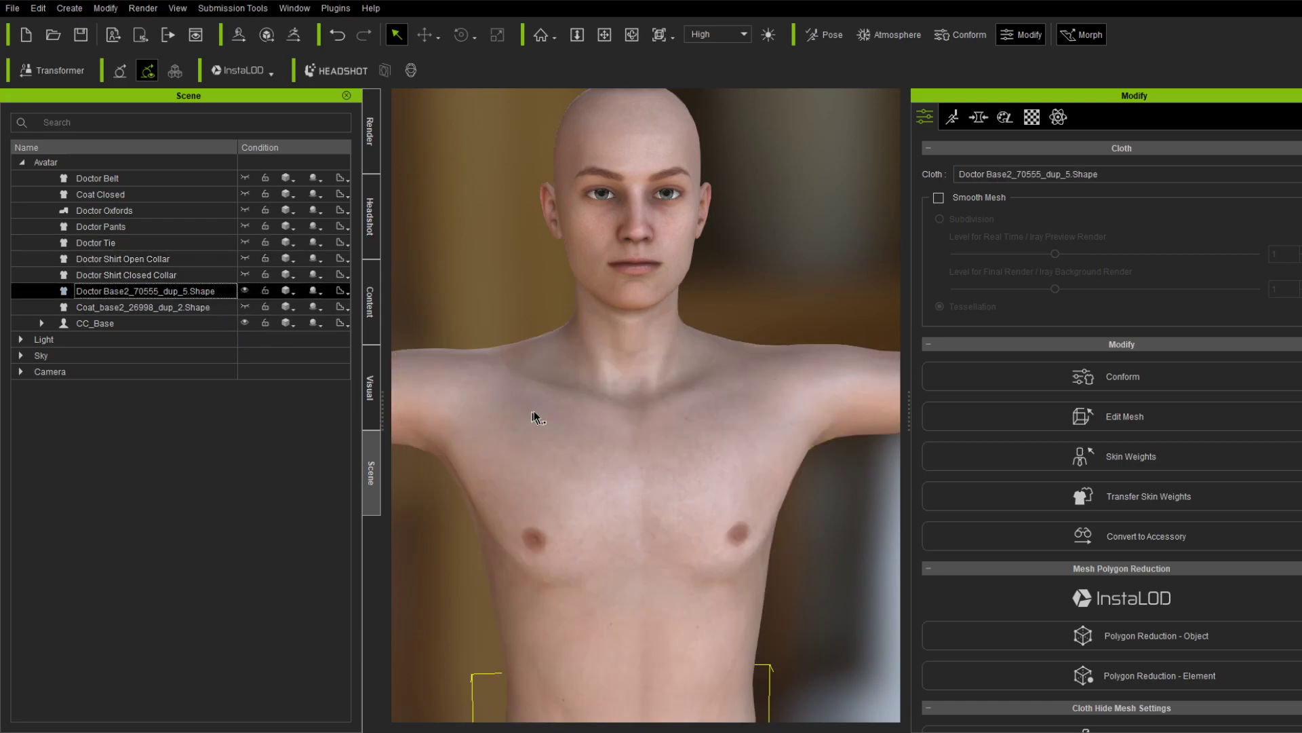
{"action": "scroll", "coordinate": [534, 410], "scroll_direction": "down", "scroll_amount": 5}
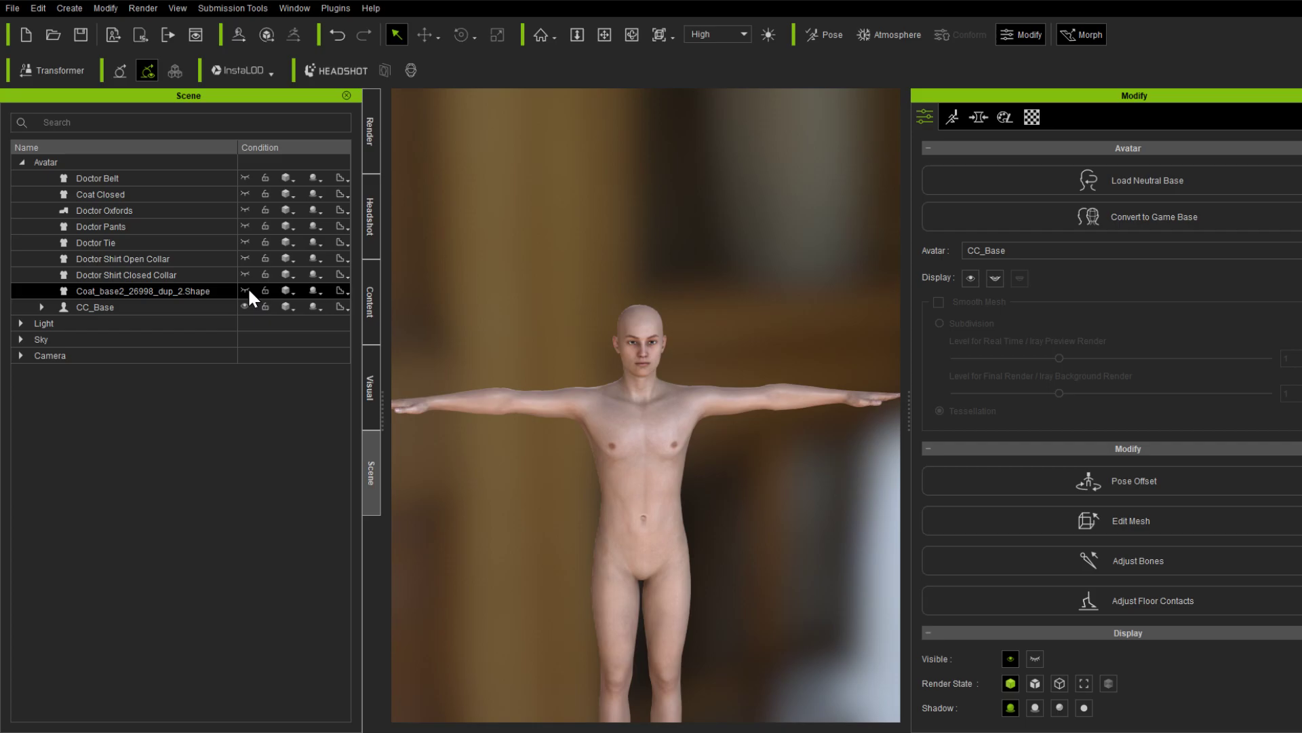
{"action": "left_click", "coordinate": [245, 290]}
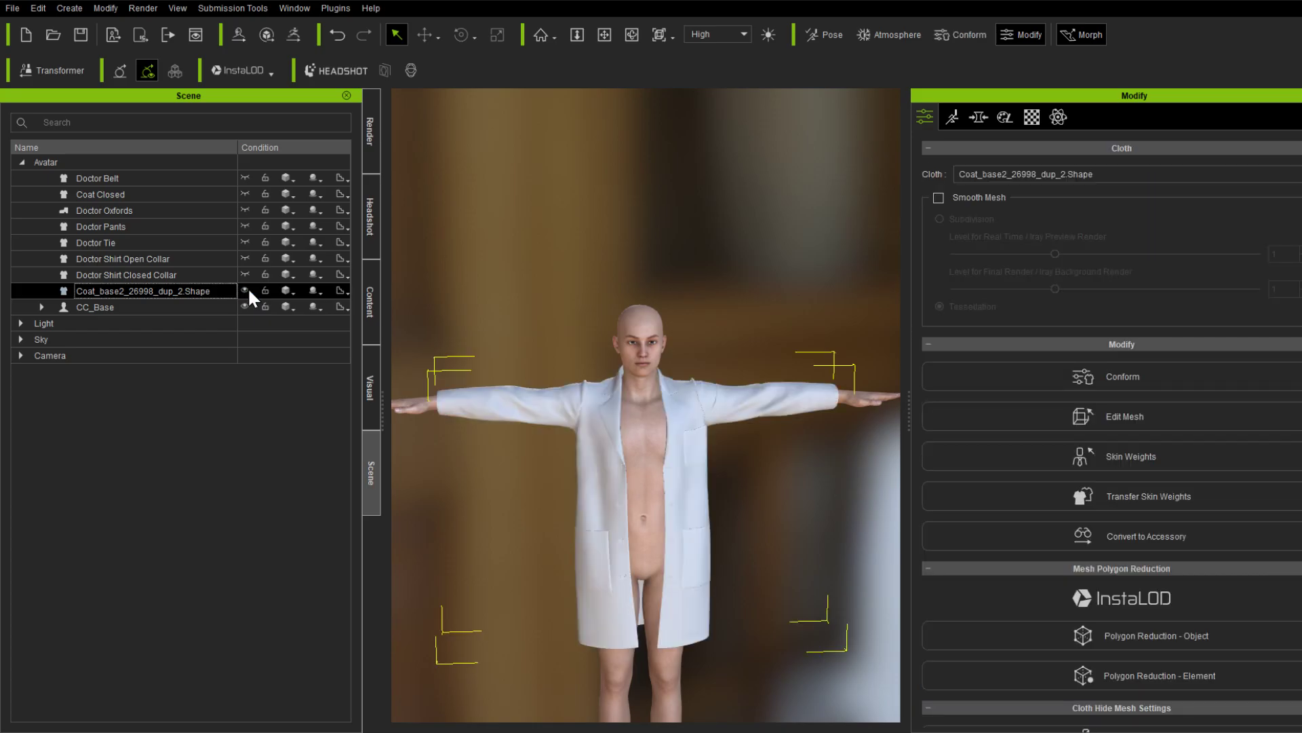
{"action": "double_click", "coordinate": [186, 291]}
{"action": "type", "text": "Doctor"}
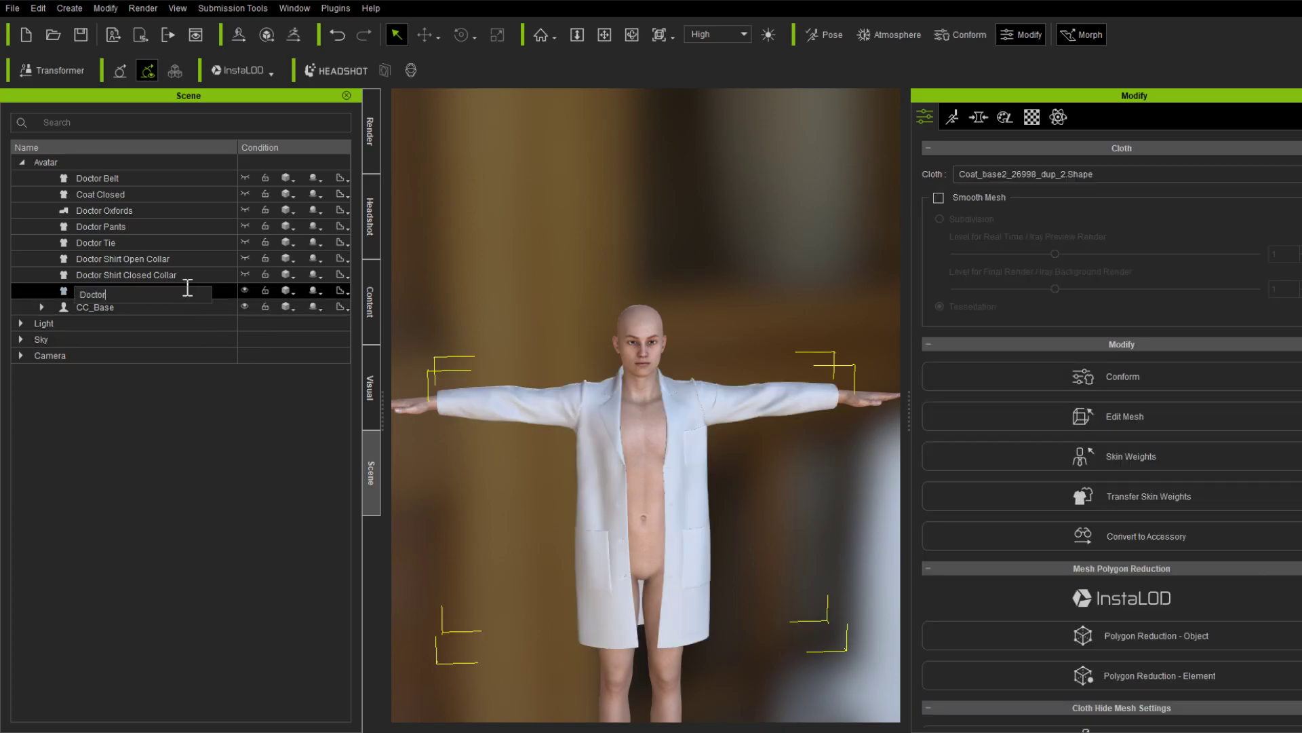
{"action": "type", "text": " Coat Open"}
{"action": "key", "text": "Return"}
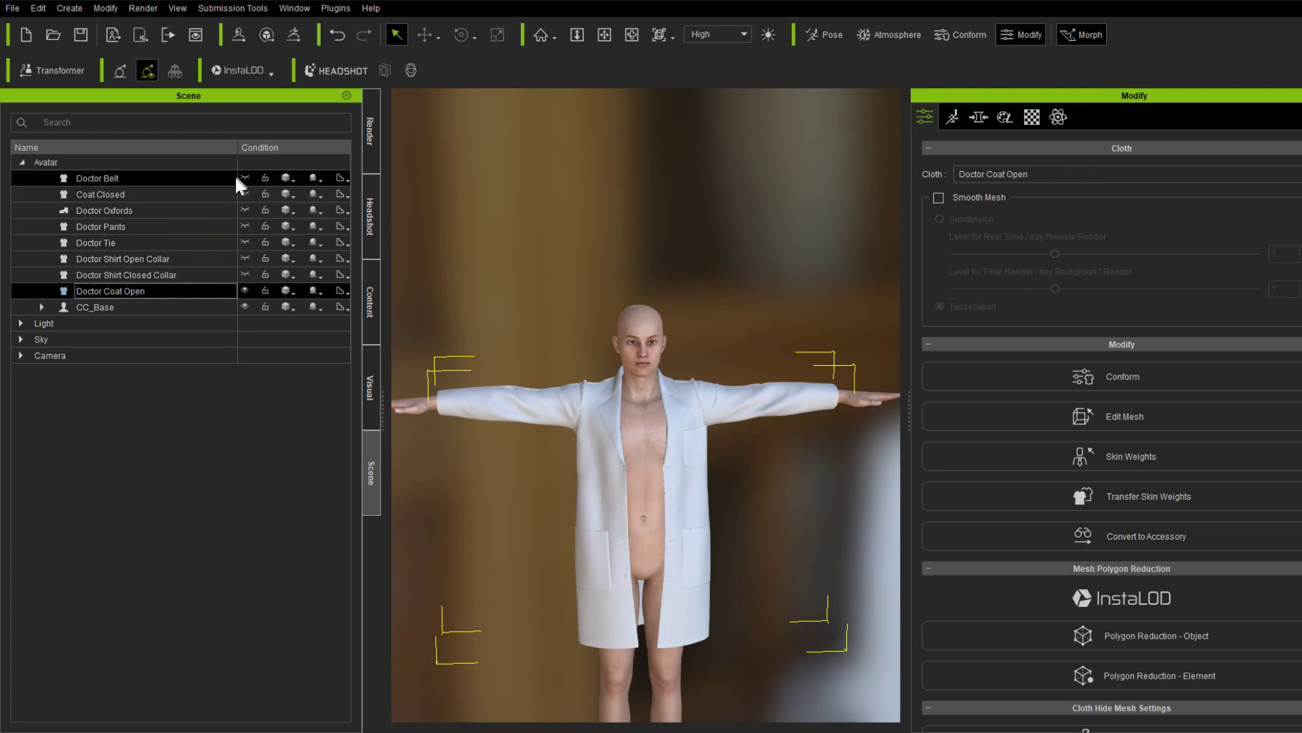
Make all outfit pieces visible together, recentre the dressed avatar, and switch to the Content library
{"action": "left_click", "coordinate": [194, 178], "text": "shift"}
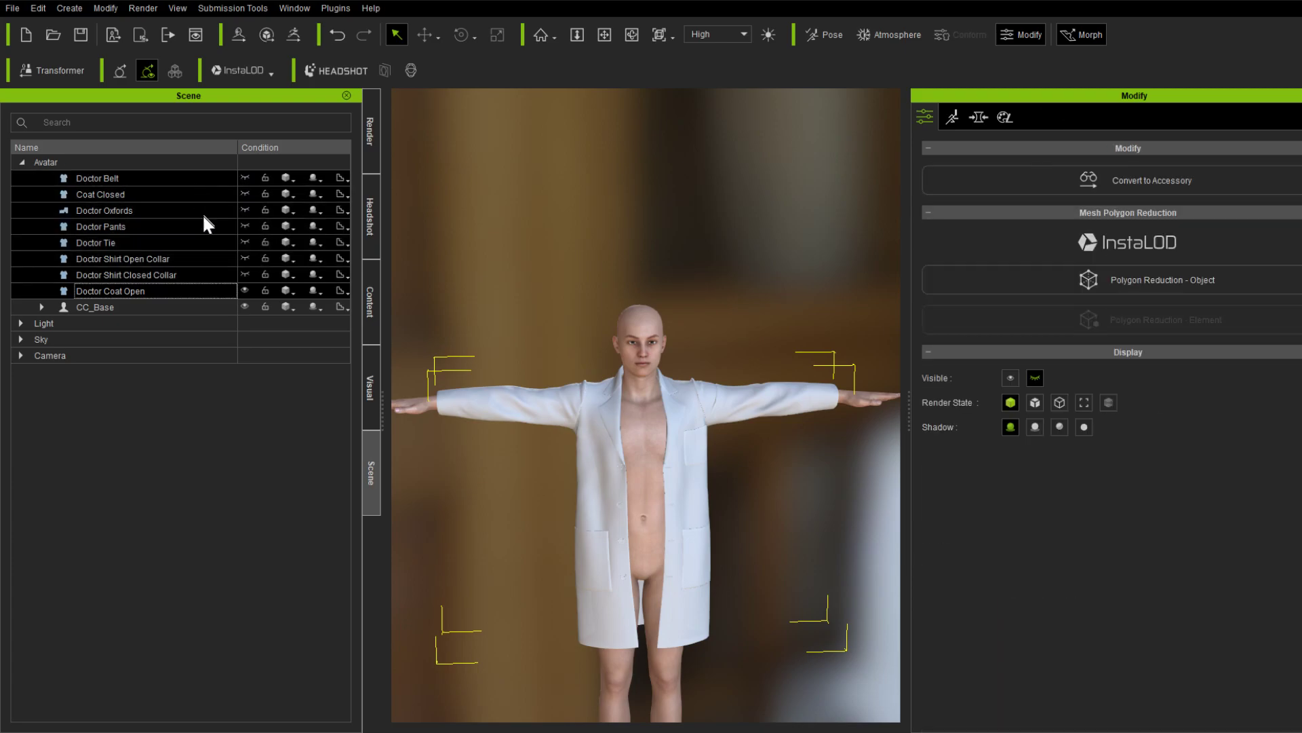
{"action": "left_click", "coordinate": [246, 177]}
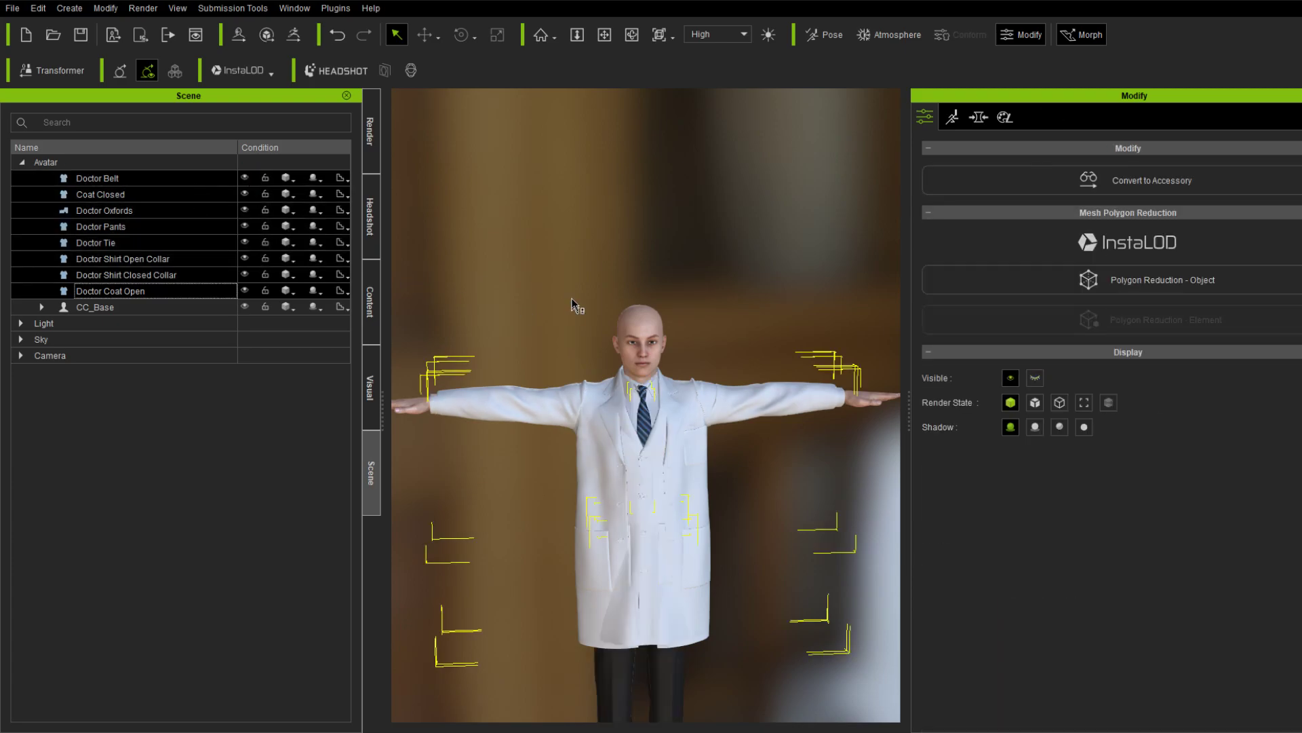
{"action": "scroll", "coordinate": [569, 302], "scroll_direction": "down", "scroll_amount": 3}
{"action": "scroll", "coordinate": [570, 294], "scroll_direction": "down", "scroll_amount": 2}
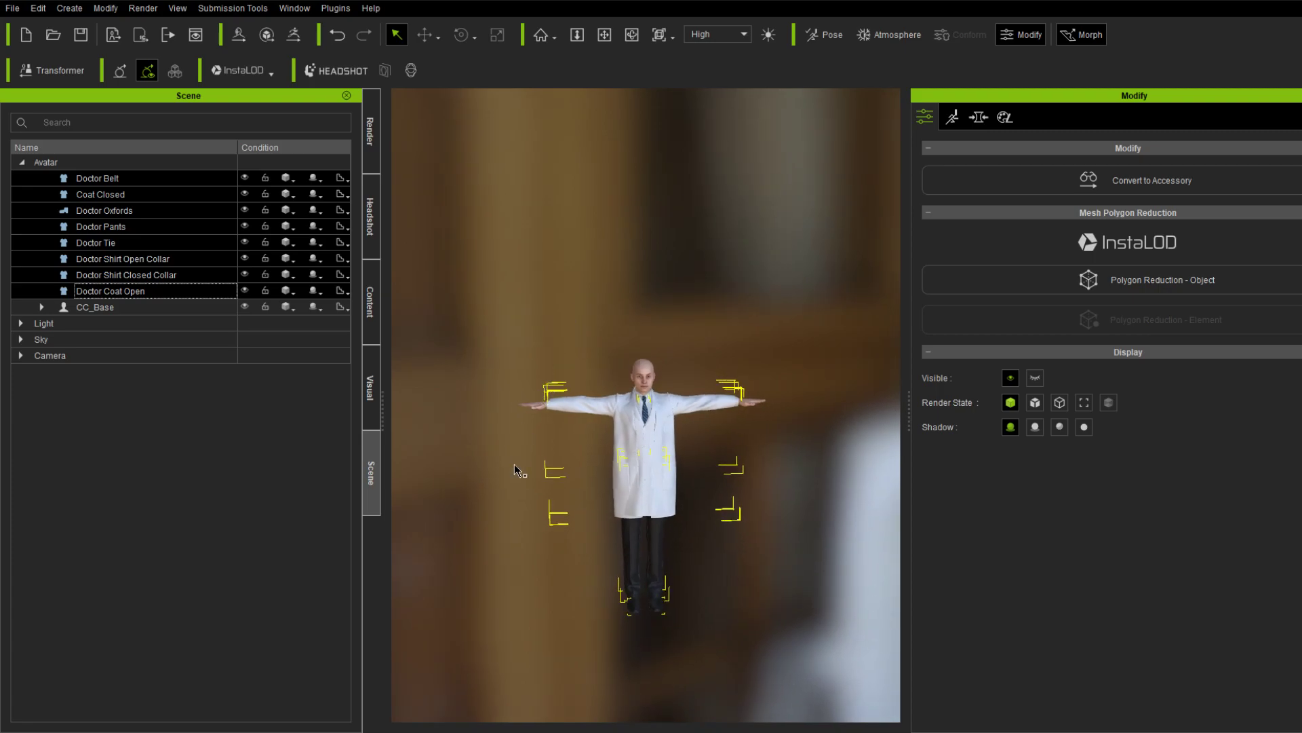
{"action": "middle_click_drag", "start_coordinate": [518, 466], "coordinate": [532, 346]}
{"action": "scroll", "coordinate": [519, 351], "scroll_direction": "up", "scroll_amount": 3}
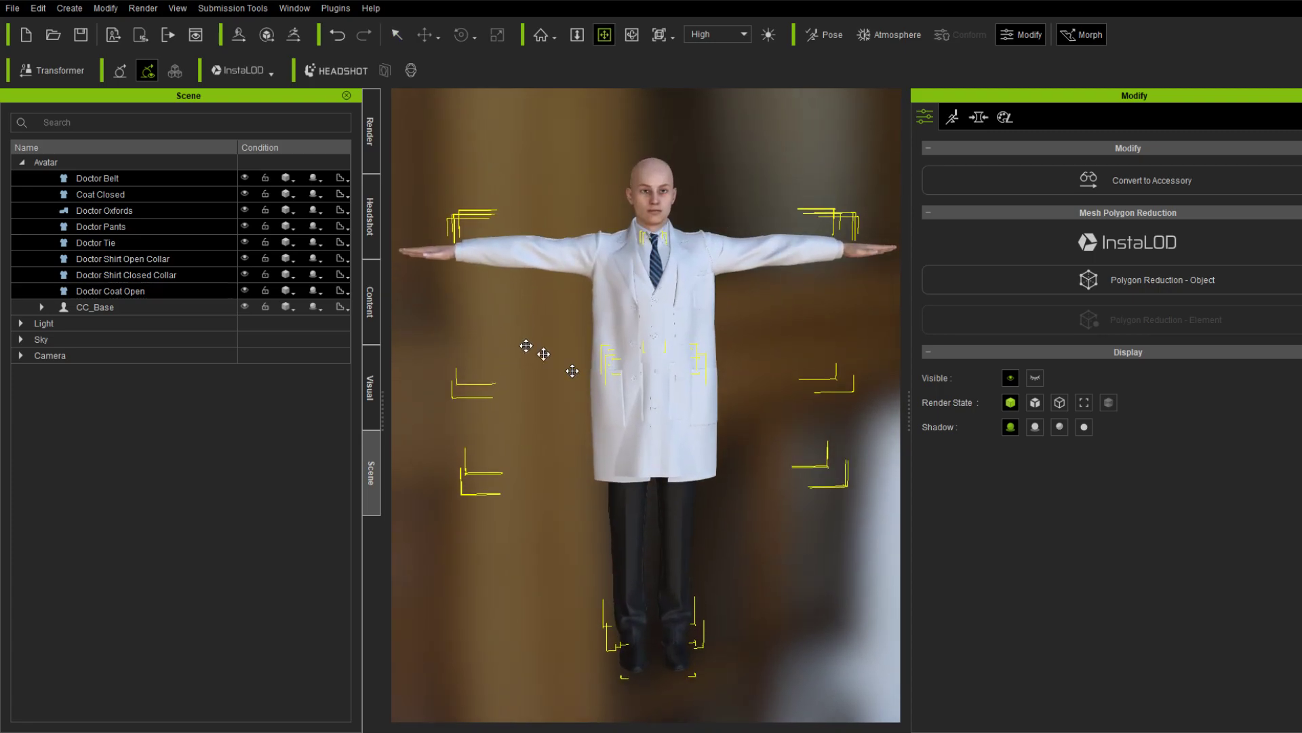
{"action": "scroll", "coordinate": [726, 406], "scroll_direction": "up", "scroll_amount": 1}
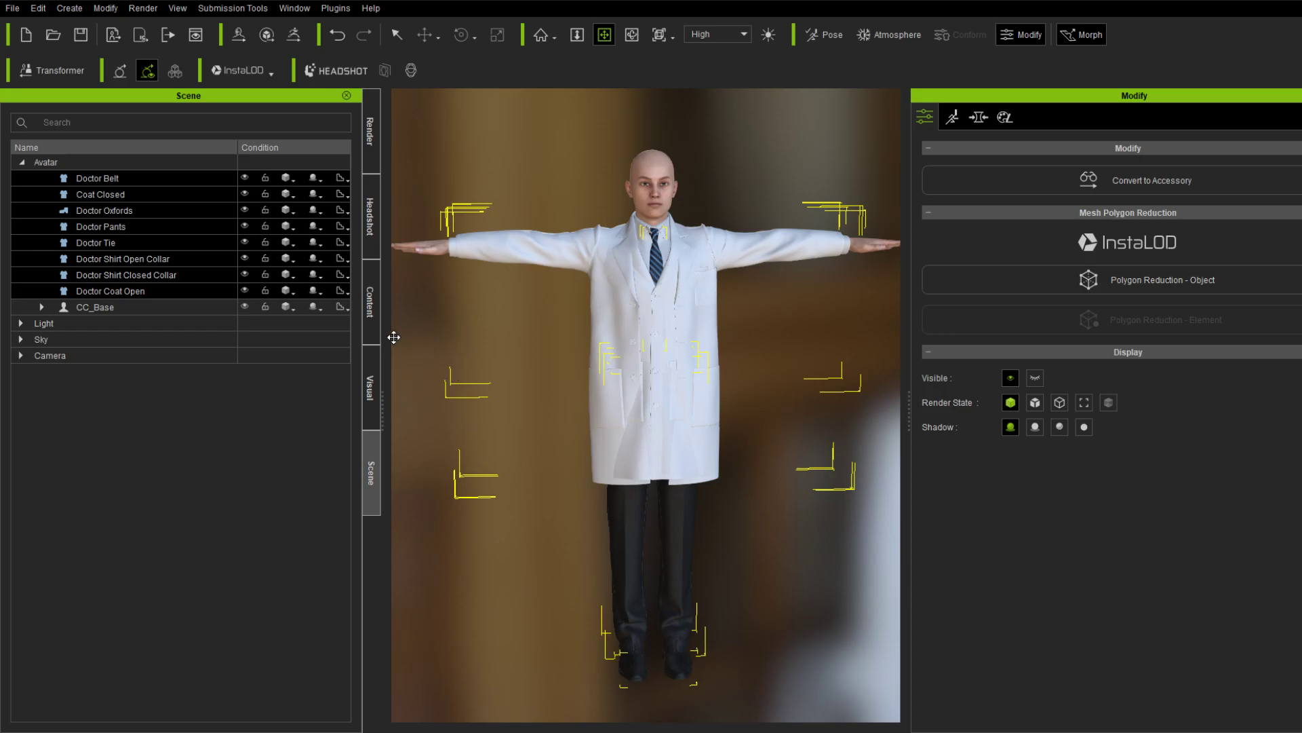
{"action": "left_click", "coordinate": [368, 332]}
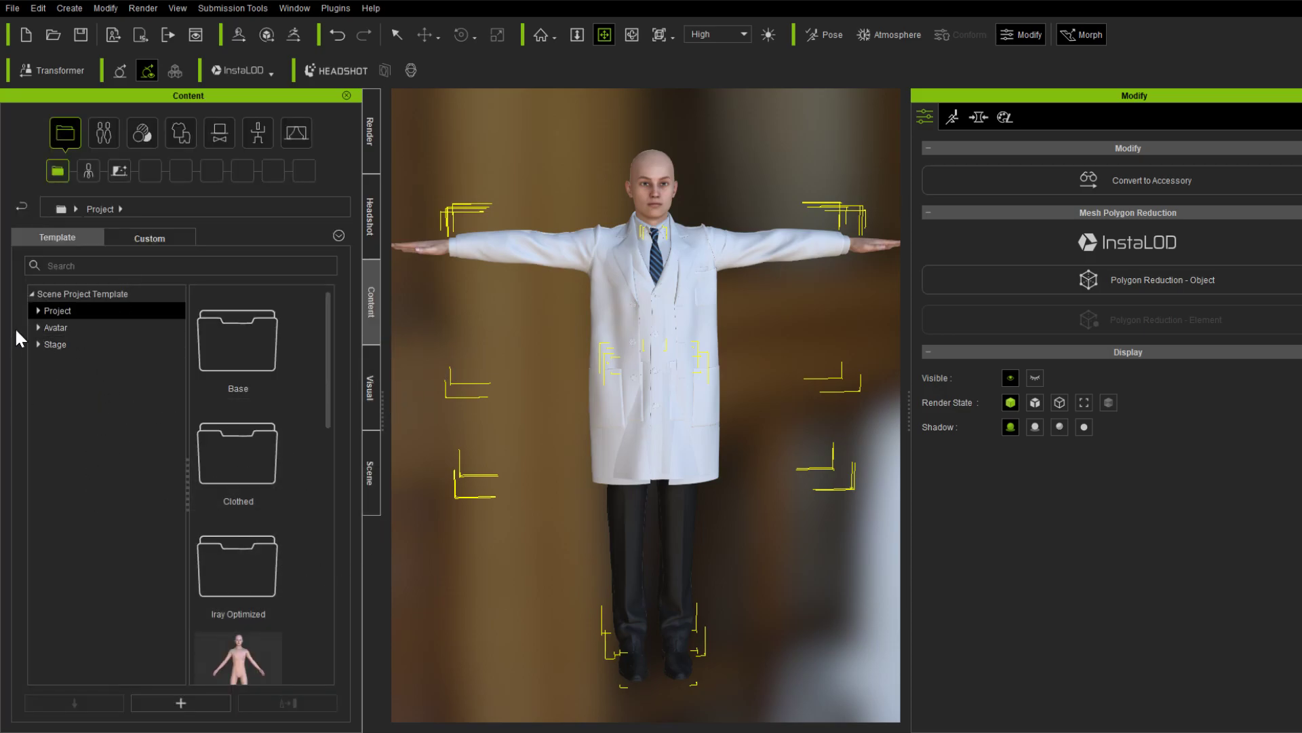
Browse Template > Avatar > Base and load the CC3_DH_Kevin base character
{"action": "left_click", "coordinate": [38, 327]}
{"action": "left_click", "coordinate": [98, 360]}
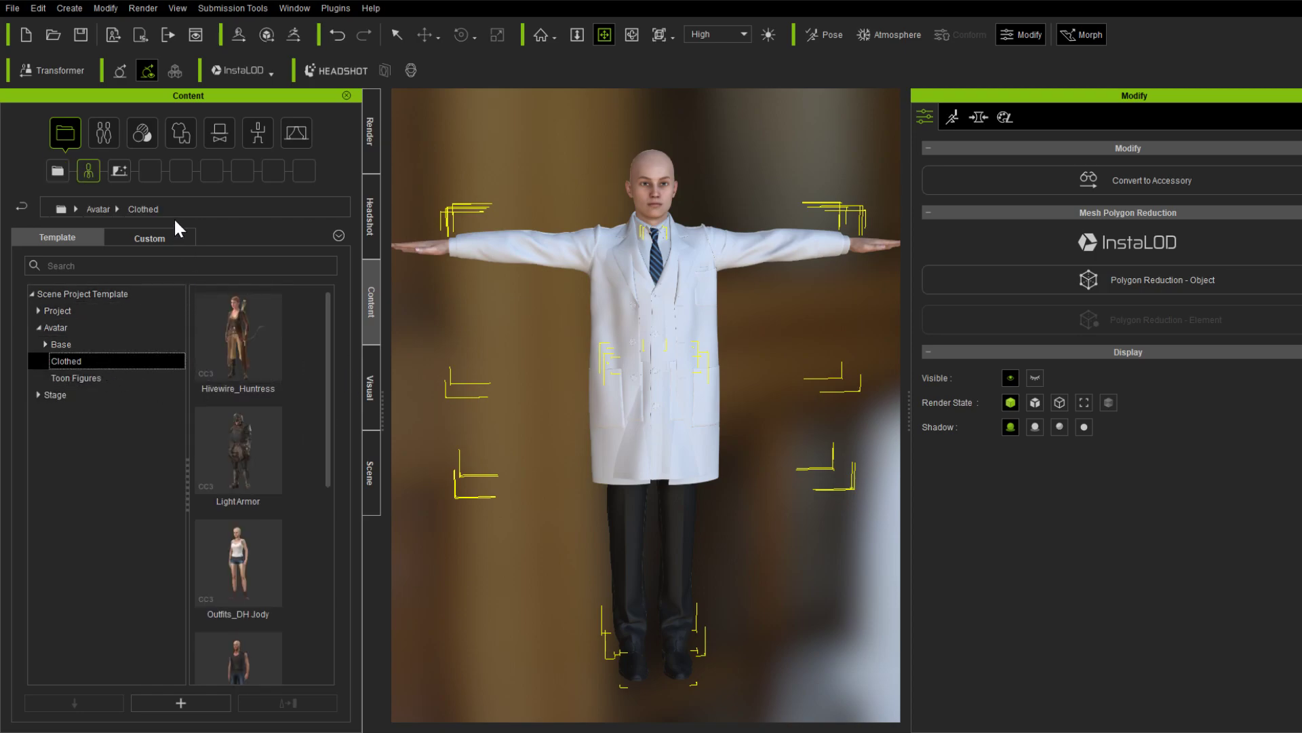
{"action": "left_click", "coordinate": [161, 237]}
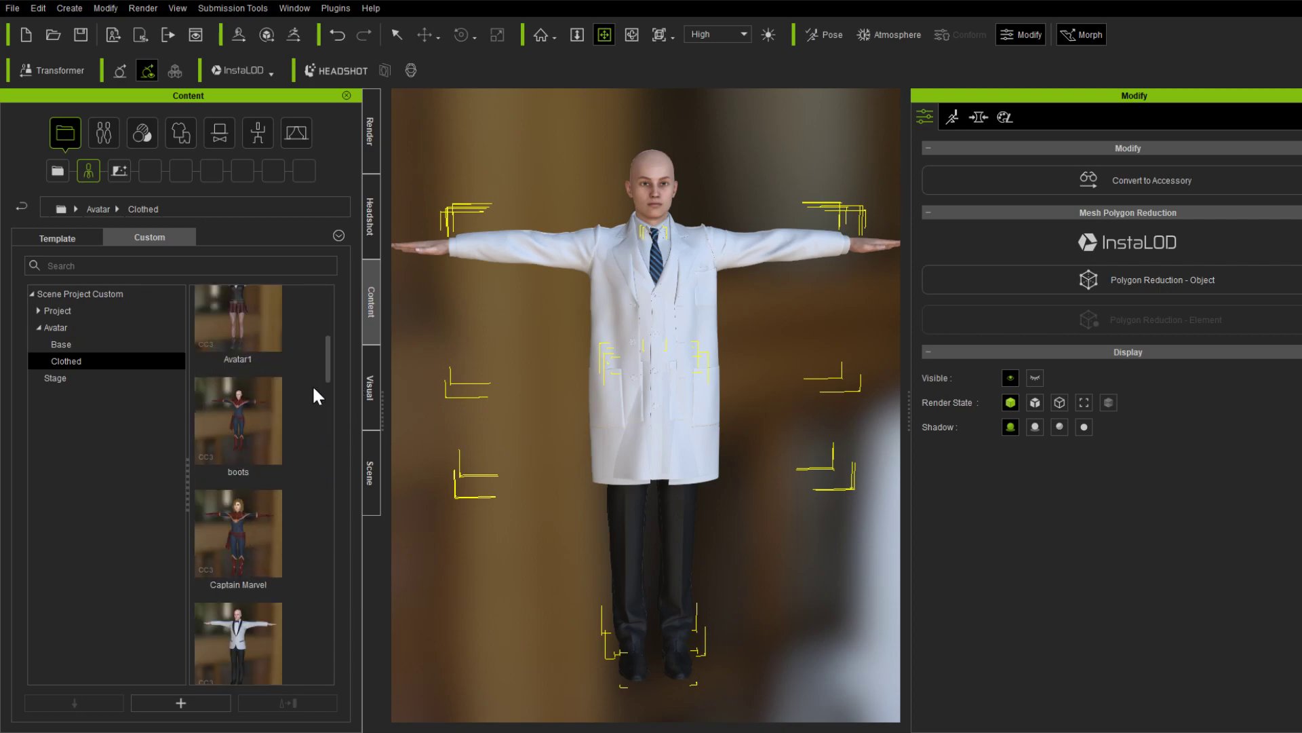
{"action": "left_click", "coordinate": [70, 310]}
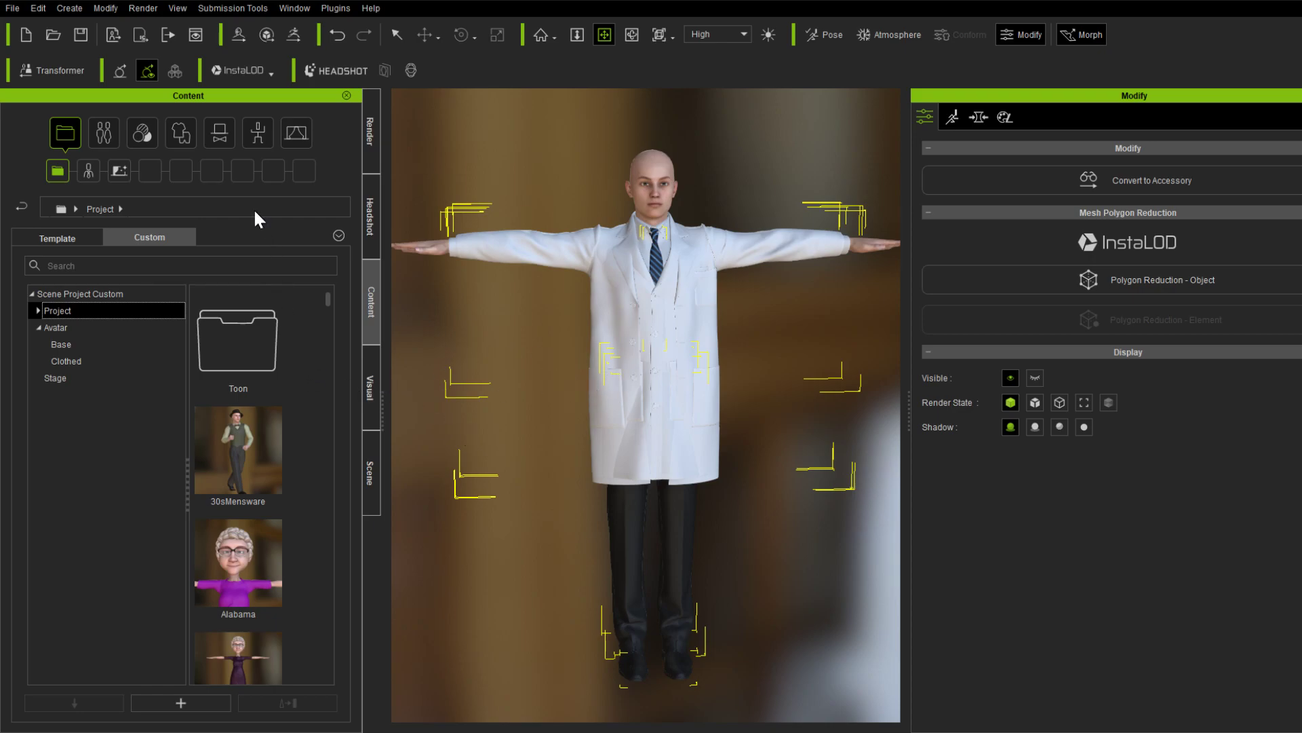
{"action": "left_click", "coordinate": [85, 236]}
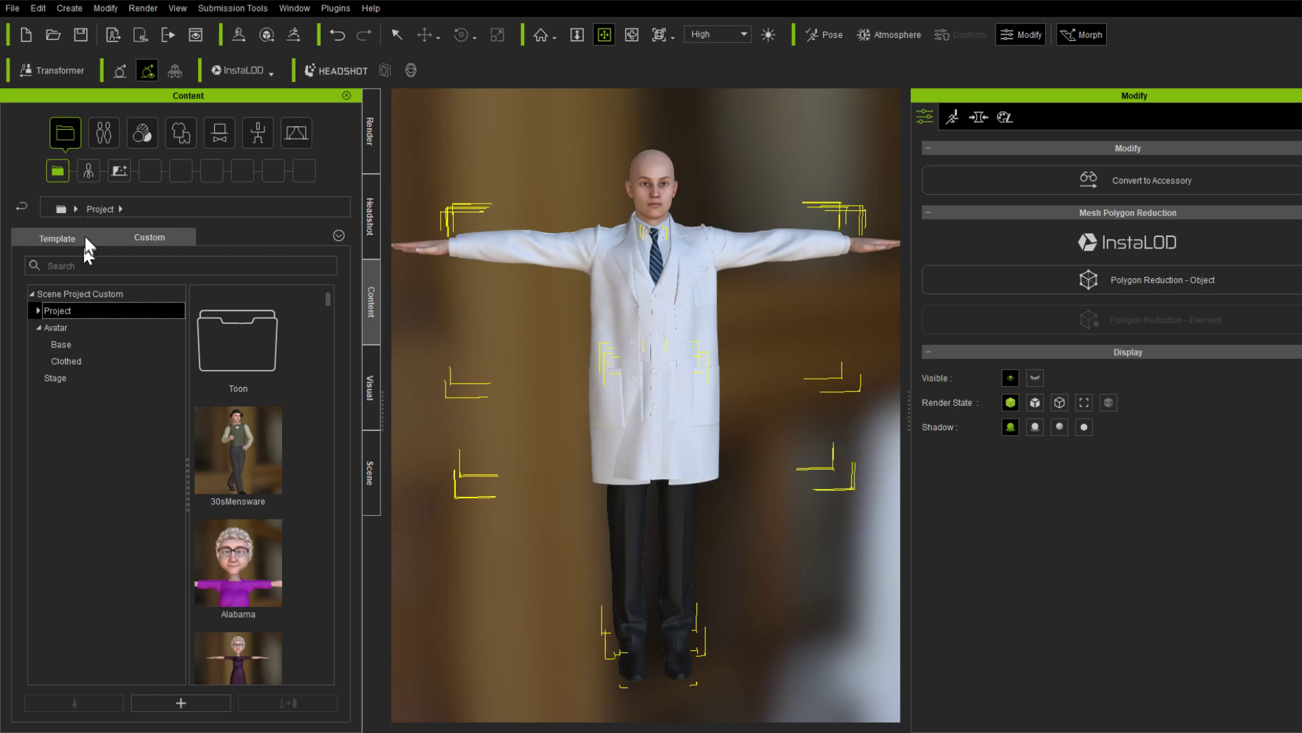
{"action": "left_click", "coordinate": [54, 330]}
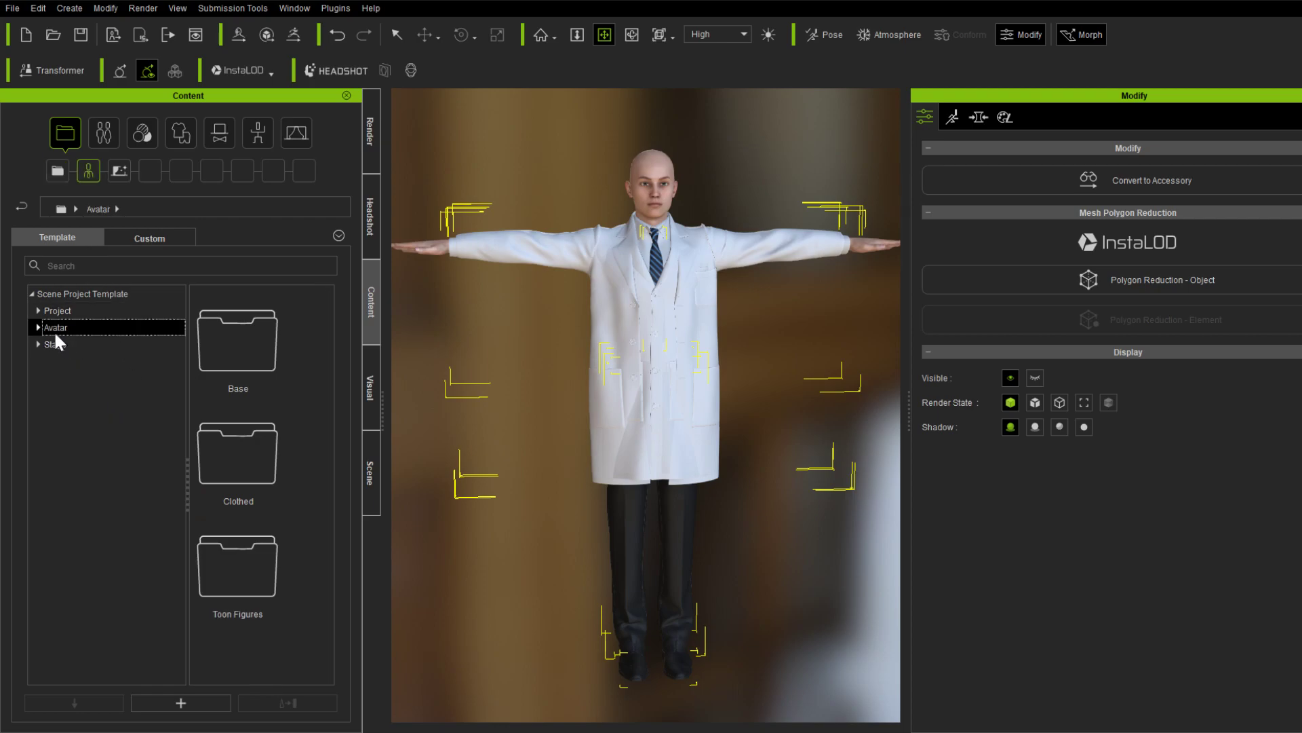
{"action": "left_click", "coordinate": [38, 327]}
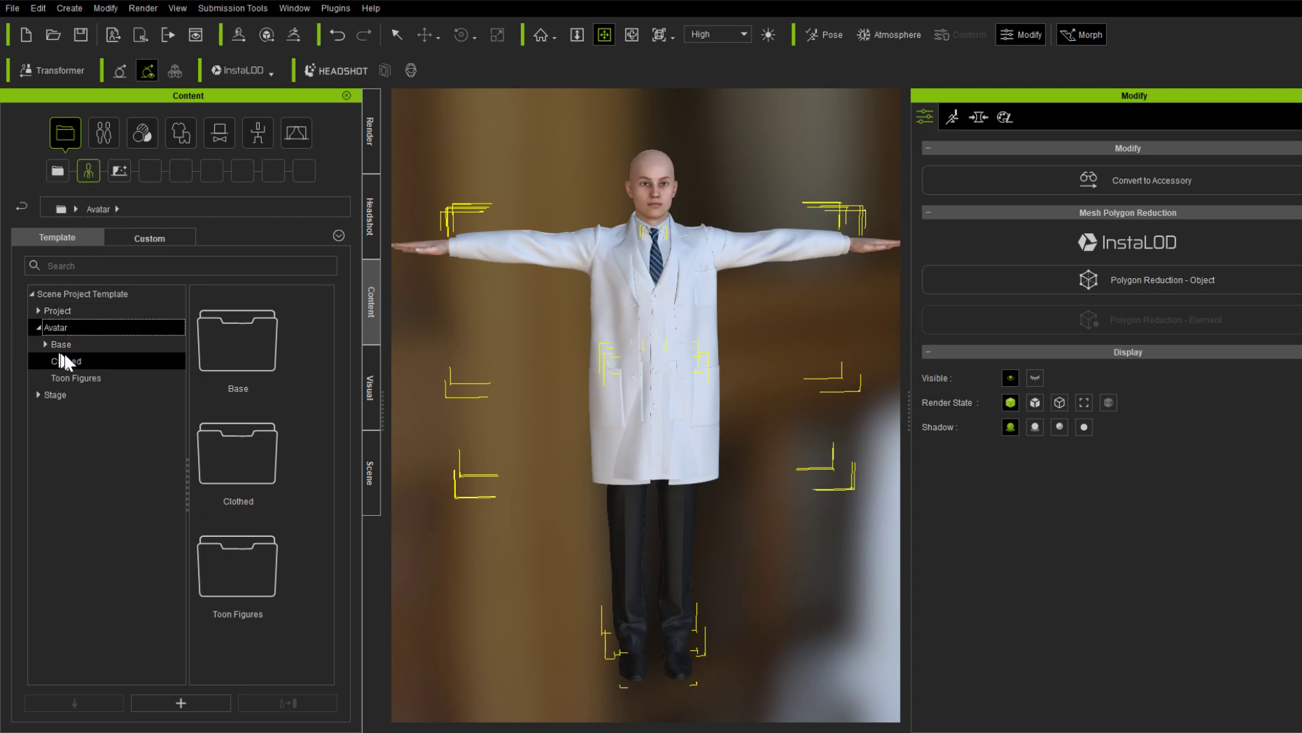
{"action": "left_click", "coordinate": [93, 341]}
{"action": "scroll", "coordinate": [271, 376], "scroll_direction": "down", "scroll_amount": 10}
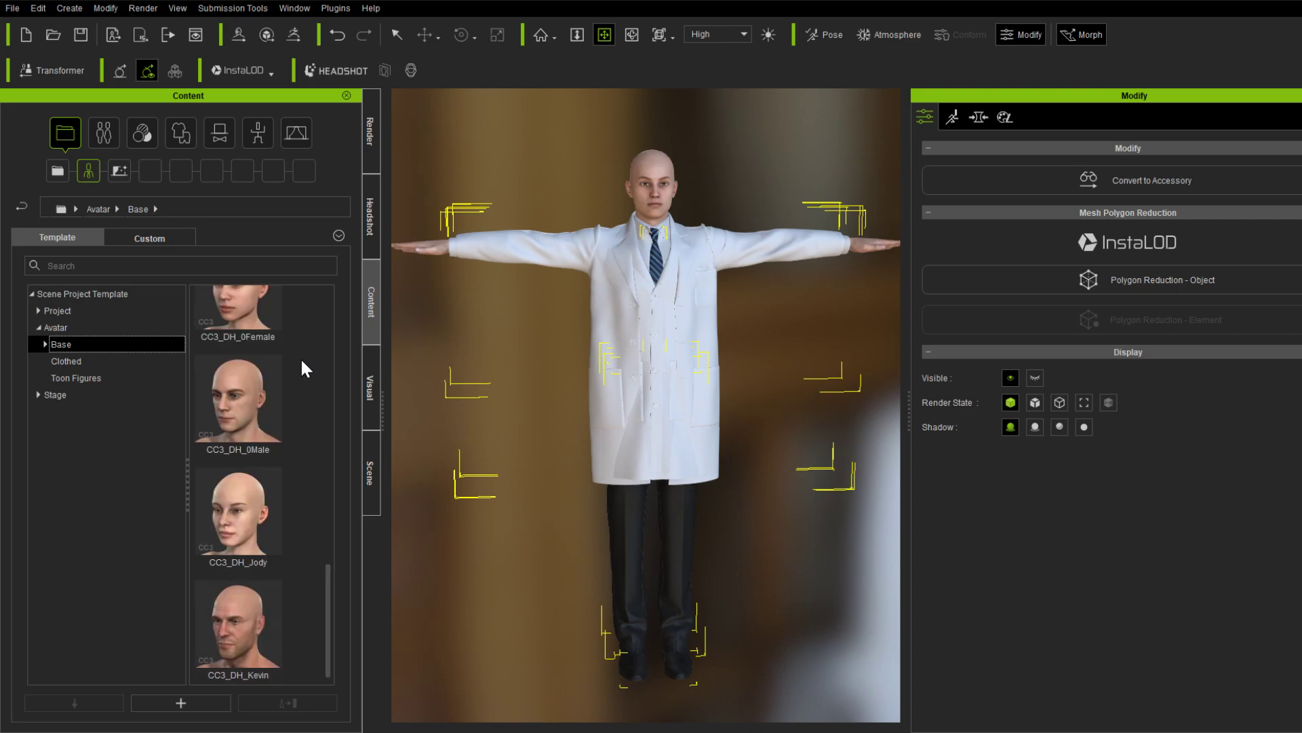
{"action": "double_click", "coordinate": [246, 608]}
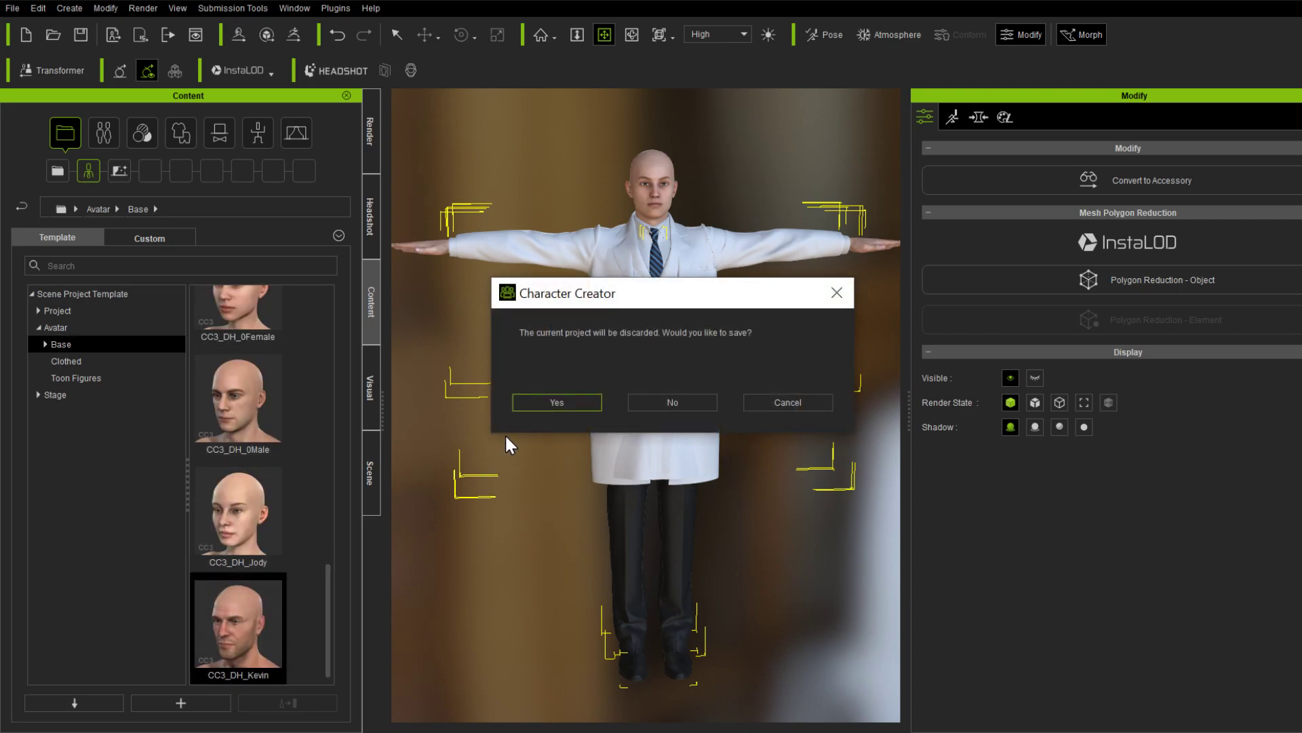
Load Kevin without saving, then browse Custom > Project to find Doctor Outfit
{"action": "left_click", "coordinate": [668, 403]}
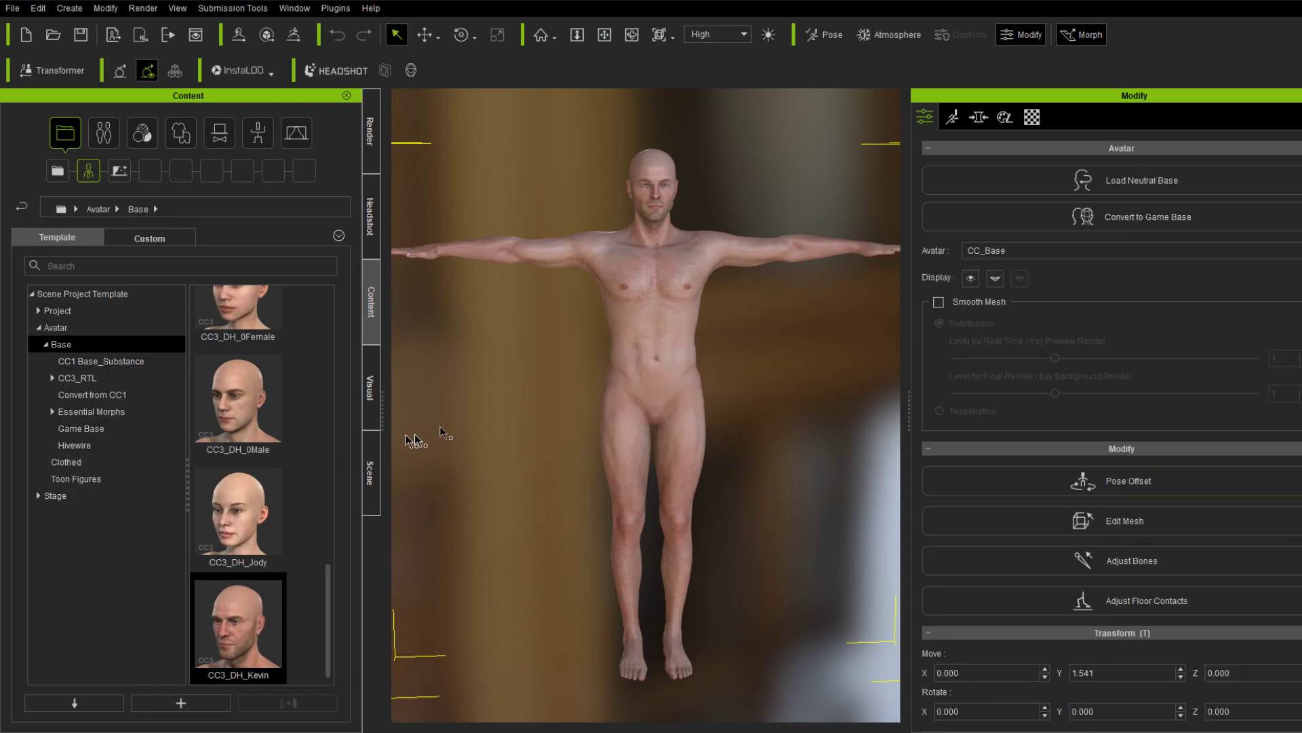
{"action": "left_click", "coordinate": [142, 241]}
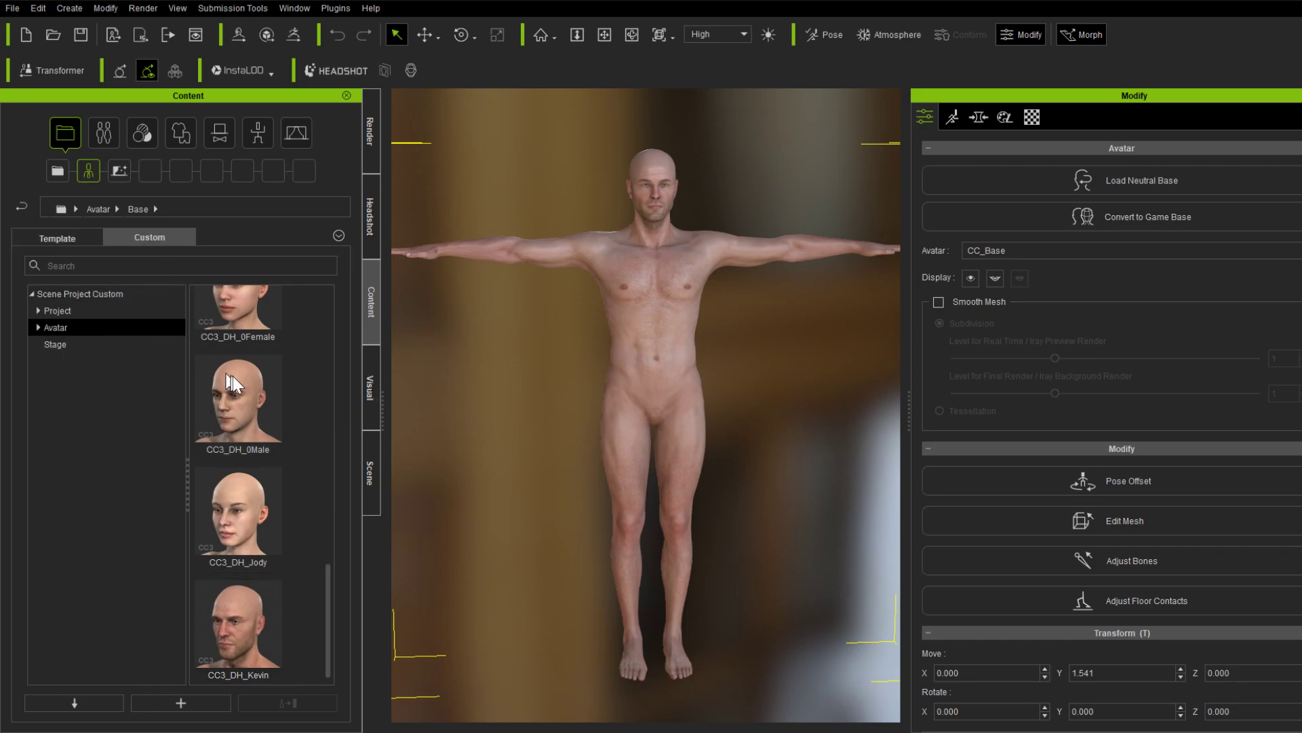
{"action": "left_click", "coordinate": [75, 312]}
{"action": "scroll", "coordinate": [318, 393], "scroll_direction": "down", "scroll_amount": 10}
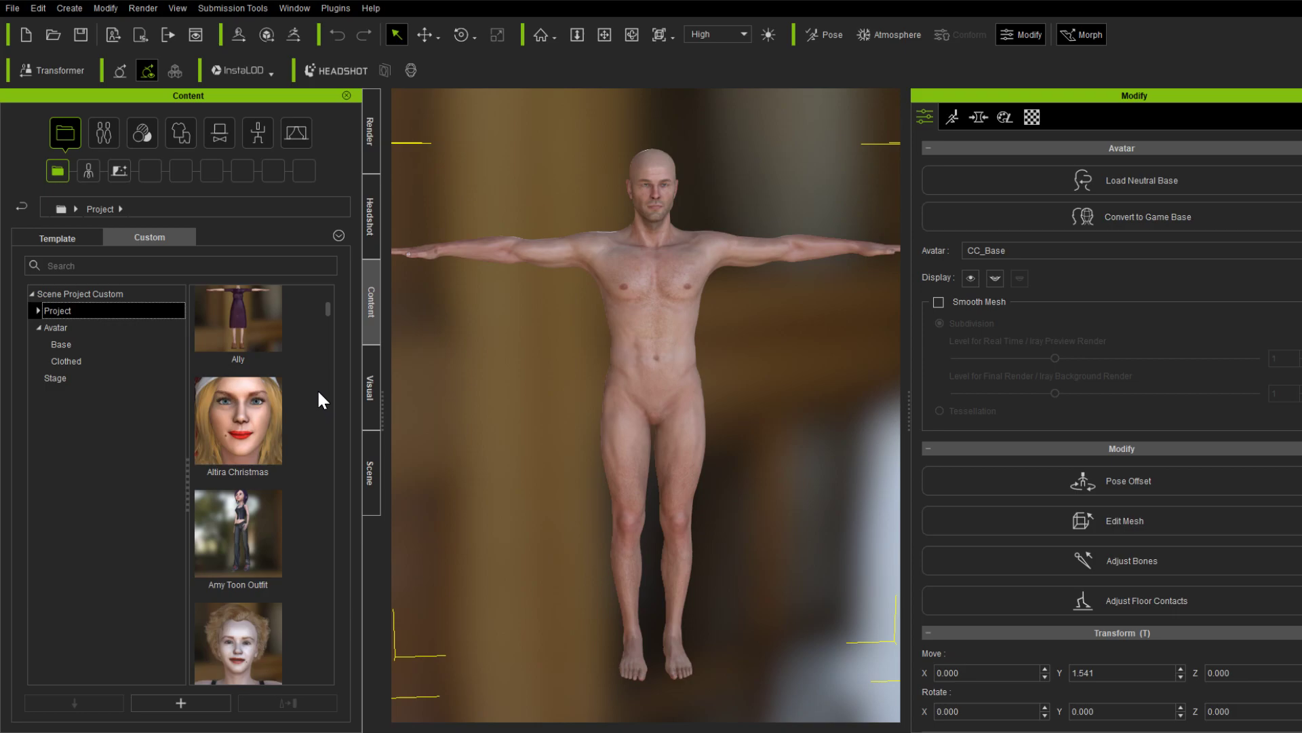
{"action": "scroll", "coordinate": [319, 393], "scroll_direction": "down", "scroll_amount": 10}
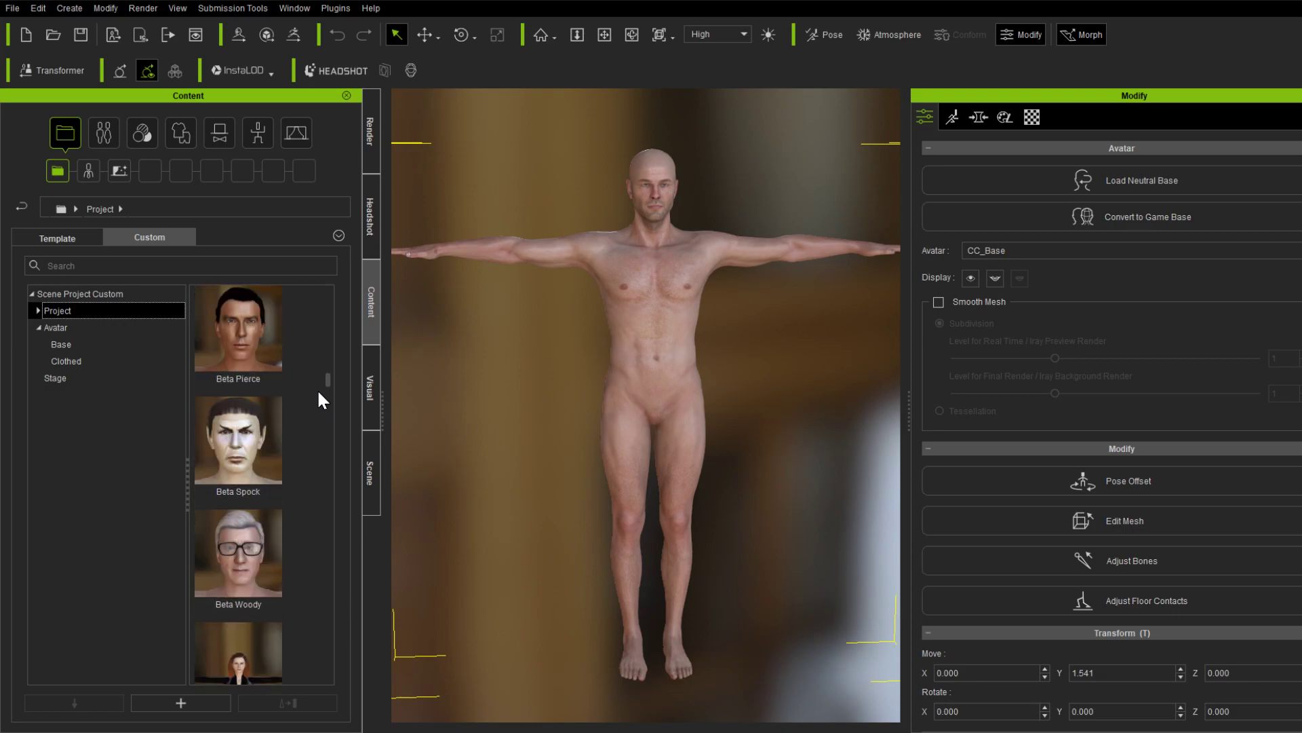
{"action": "scroll", "coordinate": [319, 393], "scroll_direction": "down", "scroll_amount": 6}
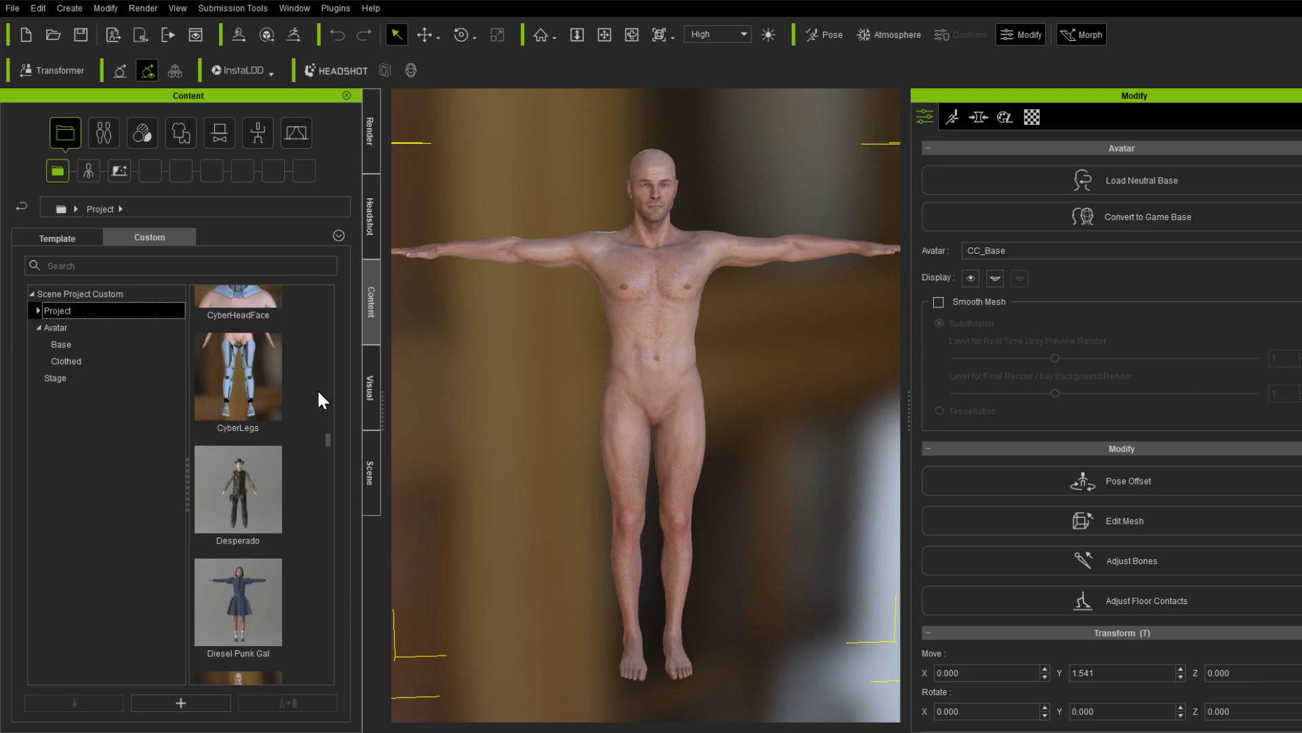
{"action": "scroll", "coordinate": [318, 401], "scroll_direction": "up", "scroll_amount": 3}
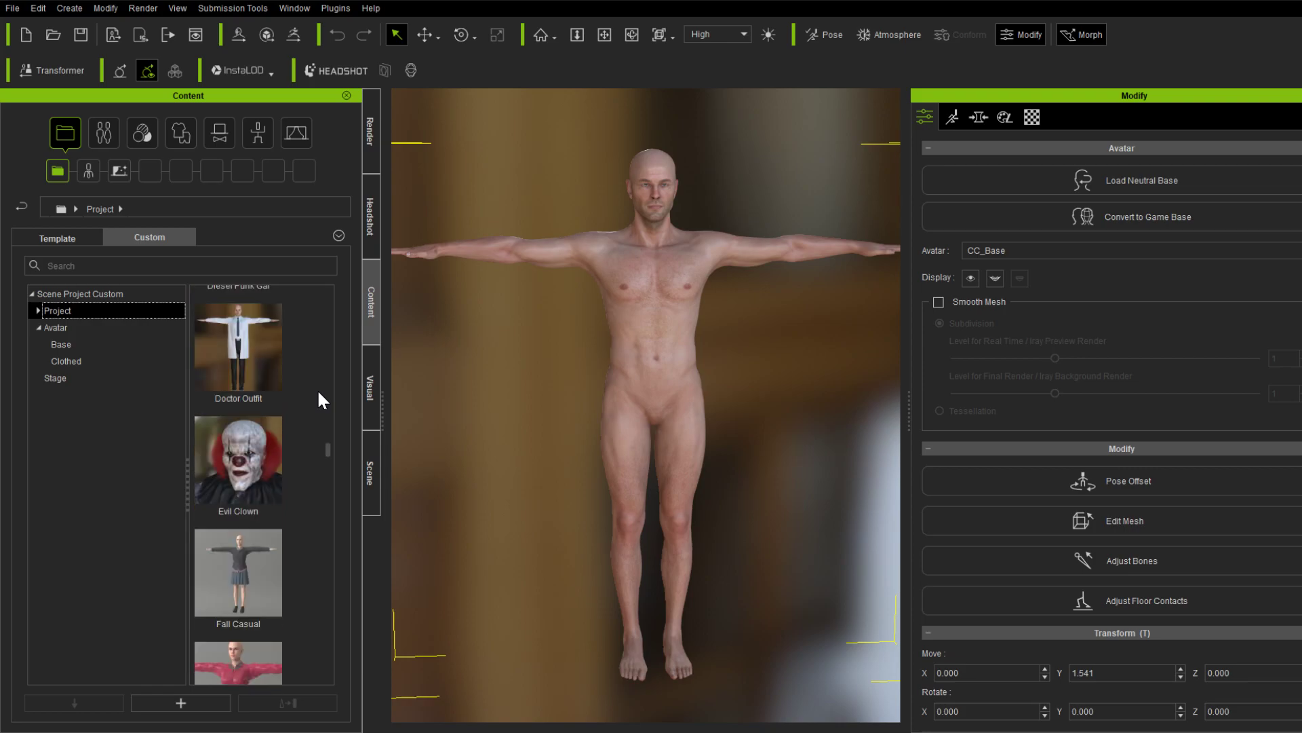
Load the Doctor Outfit project onto Kevin using Replace Costume
{"action": "double_click", "coordinate": [259, 362]}
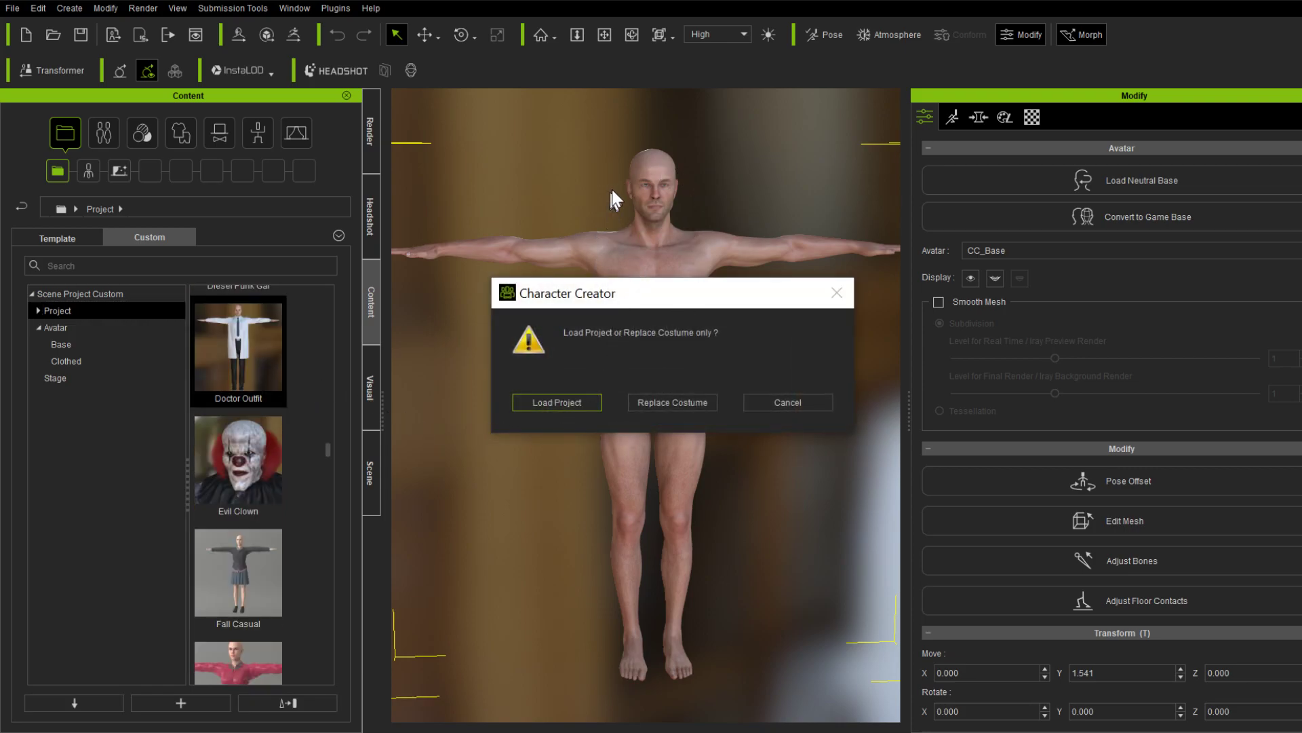
{"action": "left_click", "coordinate": [683, 402]}
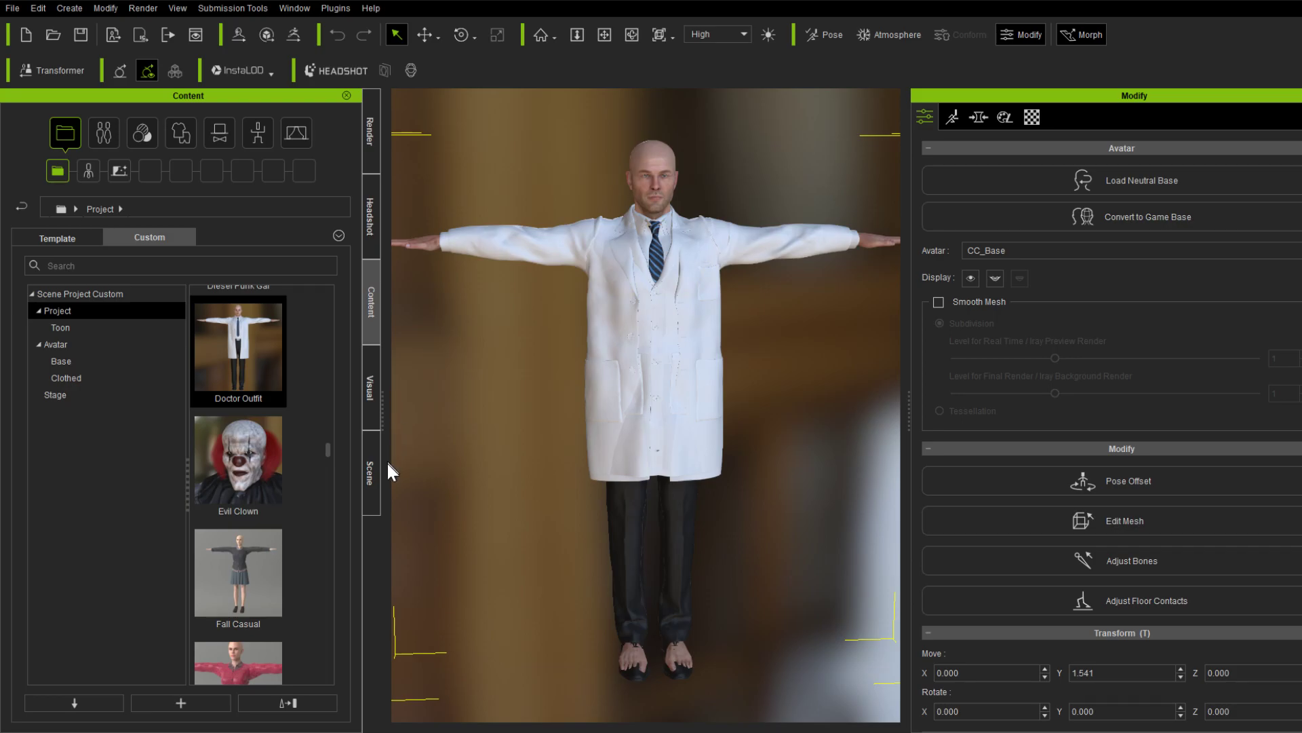
Delete Coat Closed and Shirt Top Unbuttoned from the scene list, then select the CC_Base body
{"action": "left_click", "coordinate": [363, 490]}
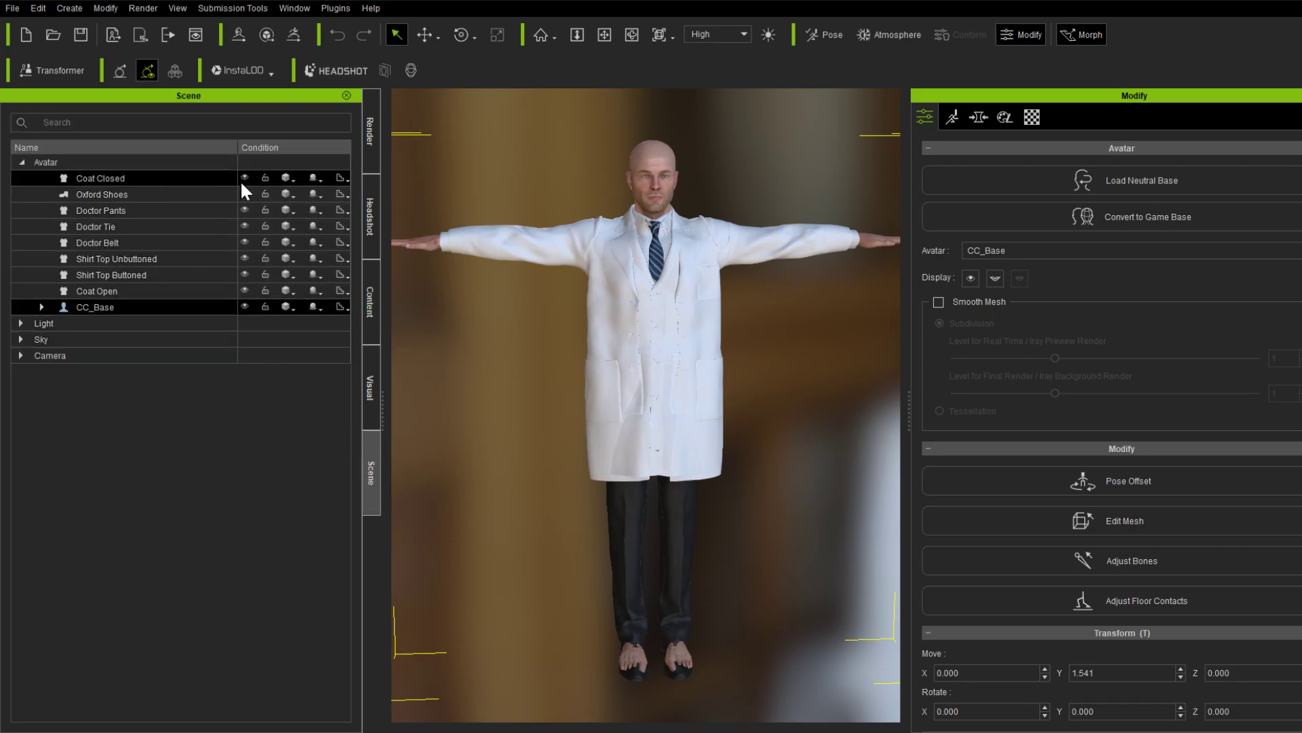
{"action": "left_click", "coordinate": [206, 177]}
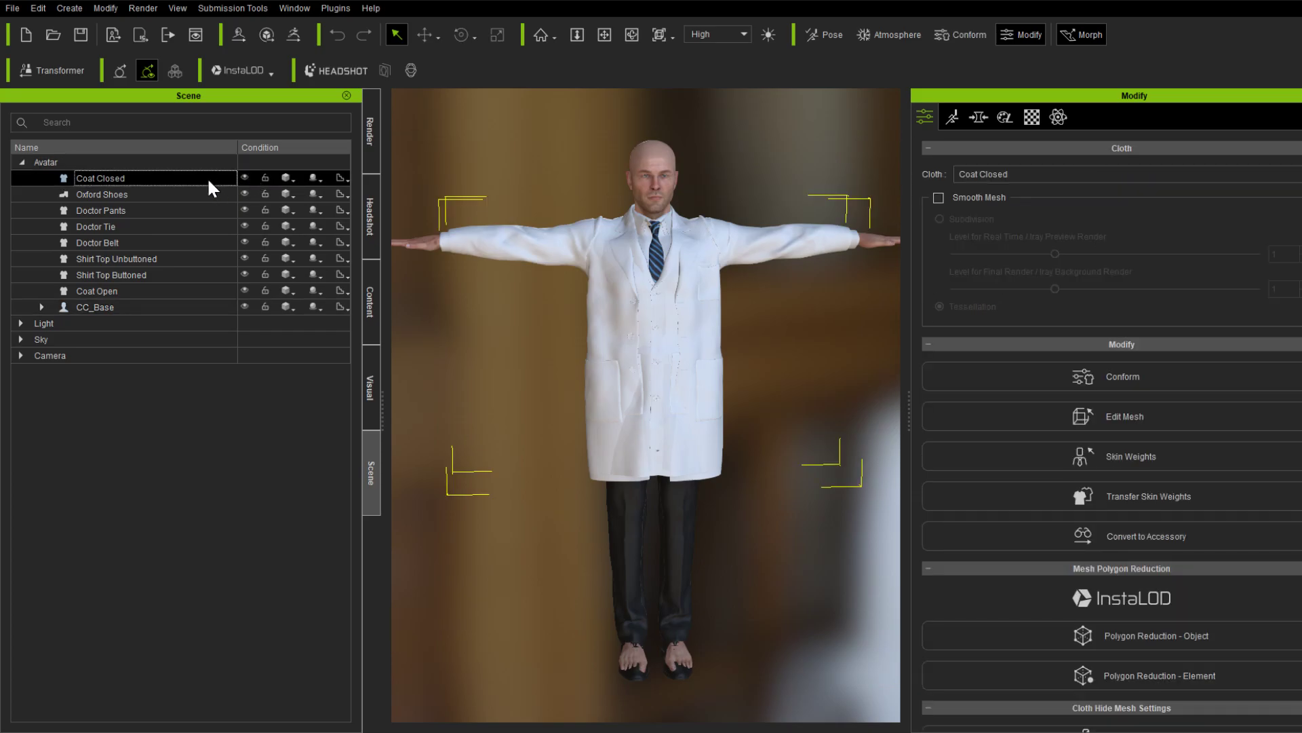
{"action": "key", "text": "Delete"}
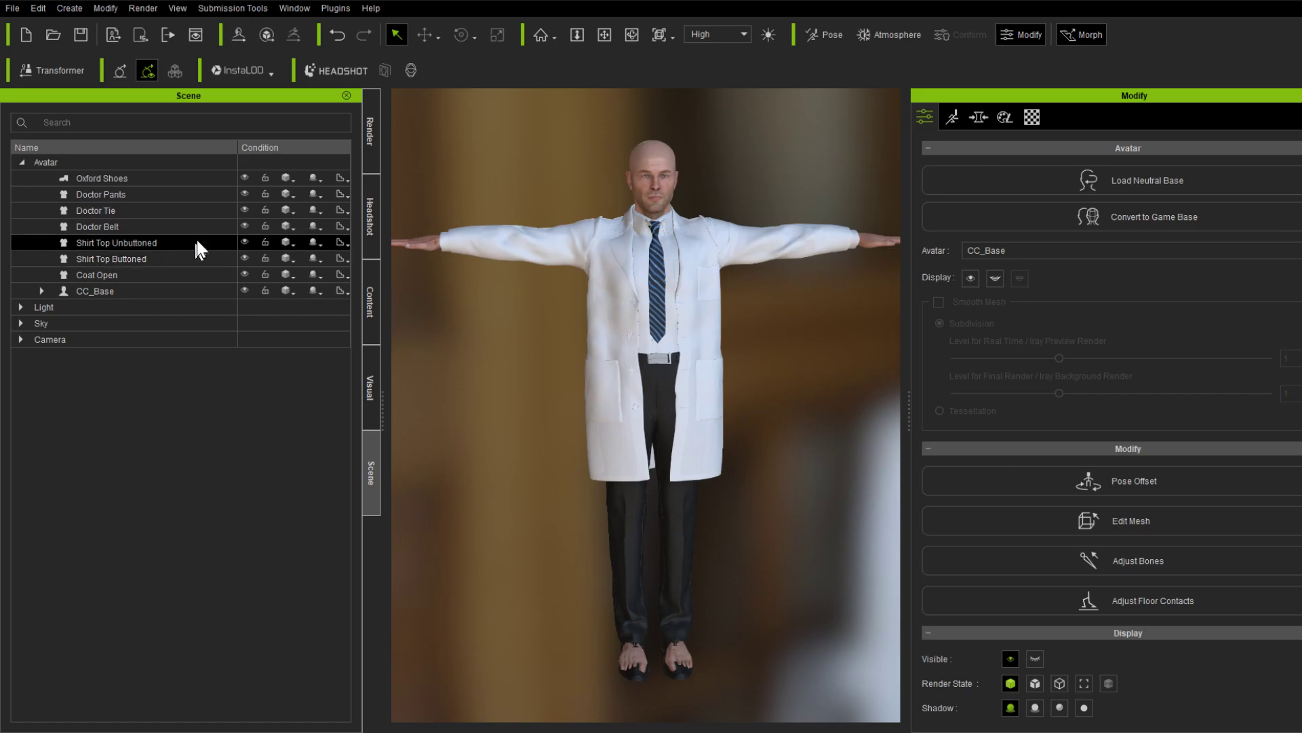
{"action": "left_click", "coordinate": [197, 242]}
{"action": "key", "text": "Delete"}
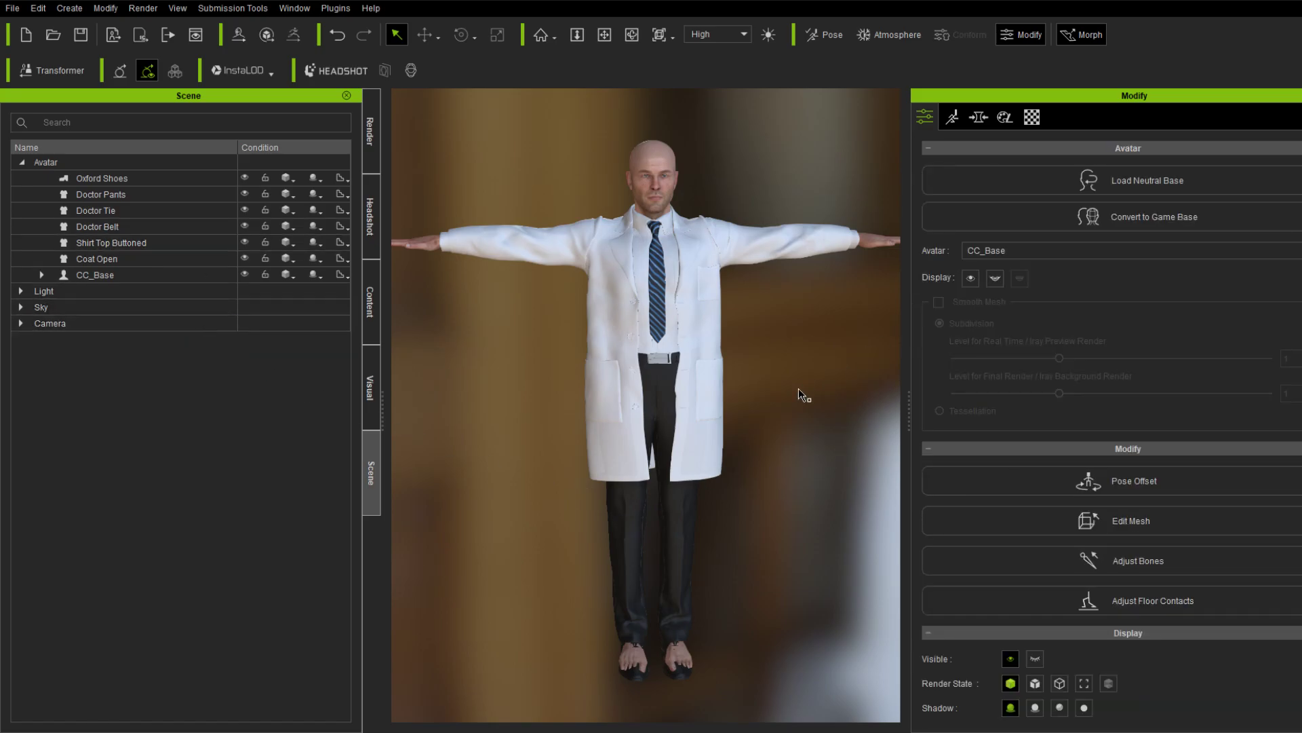
{"action": "left_click", "coordinate": [680, 663]}
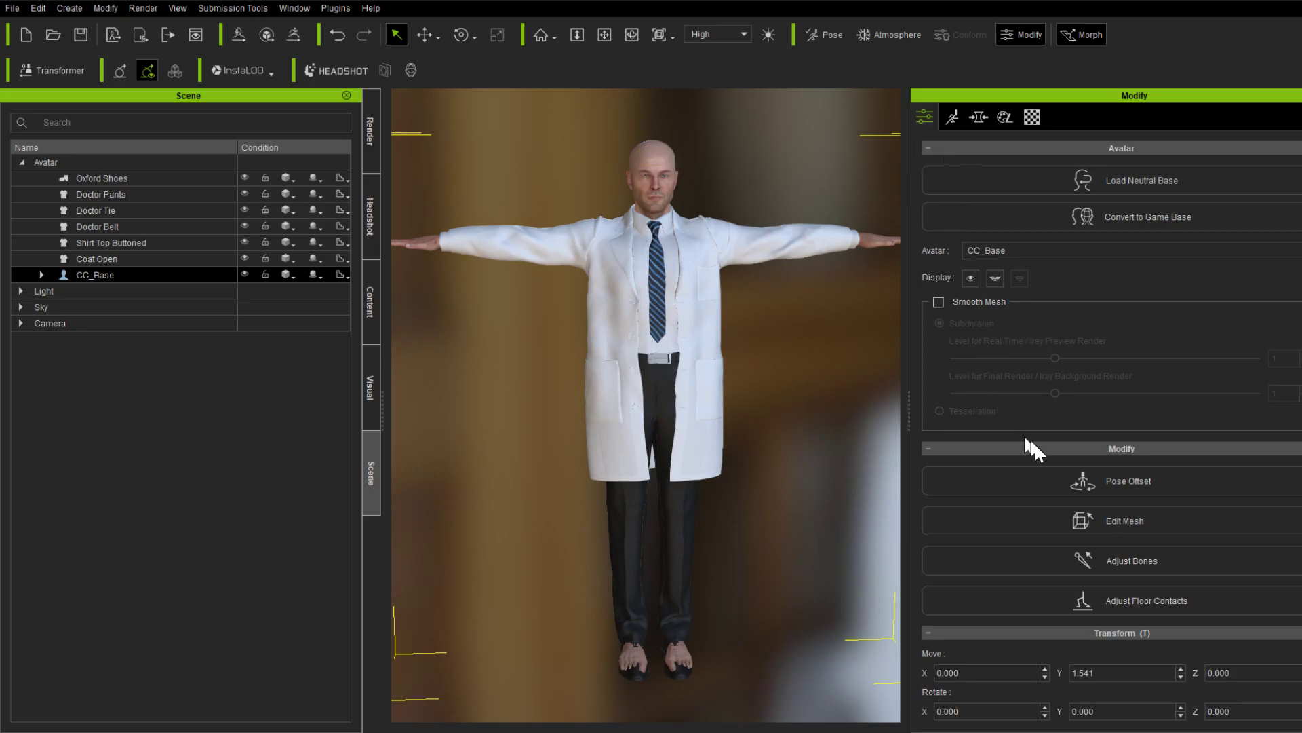
In Edit Mesh Face mode, hide the faces of both feet and exit mesh editing
{"action": "left_click", "coordinate": [1087, 514]}
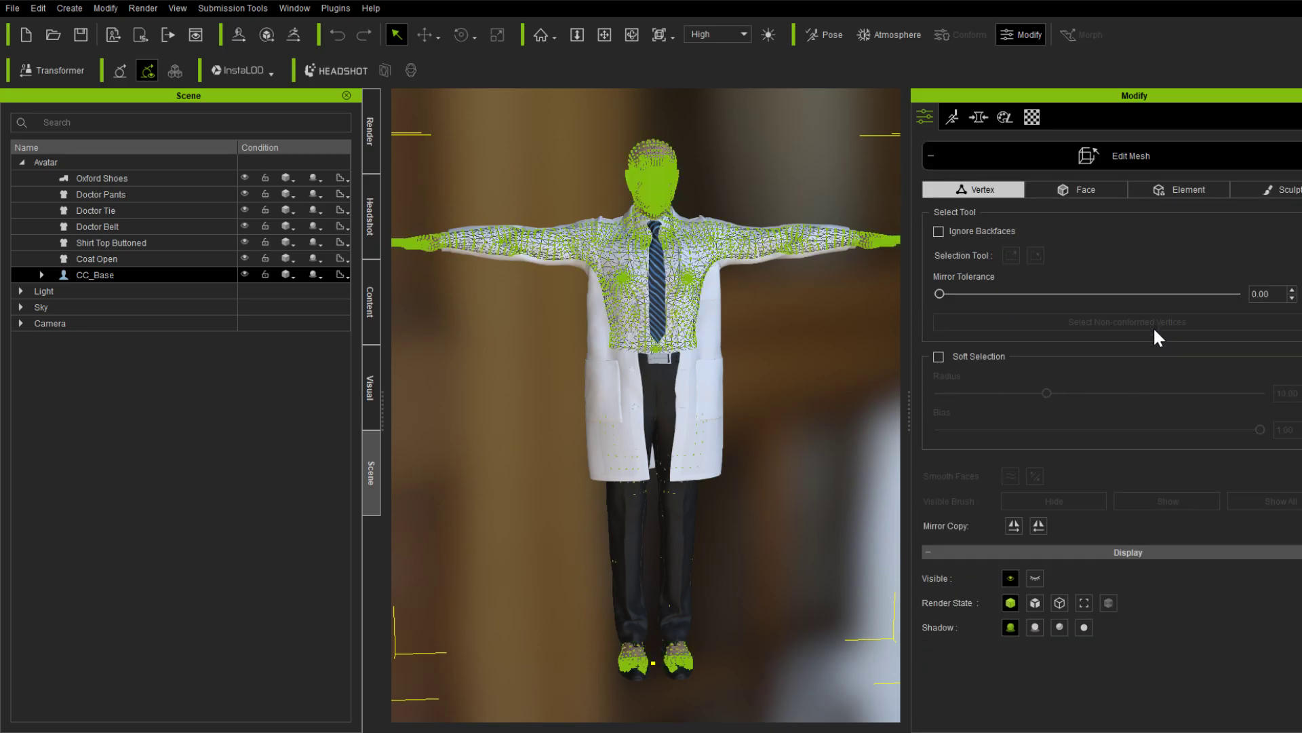
{"action": "left_click", "coordinate": [1085, 189]}
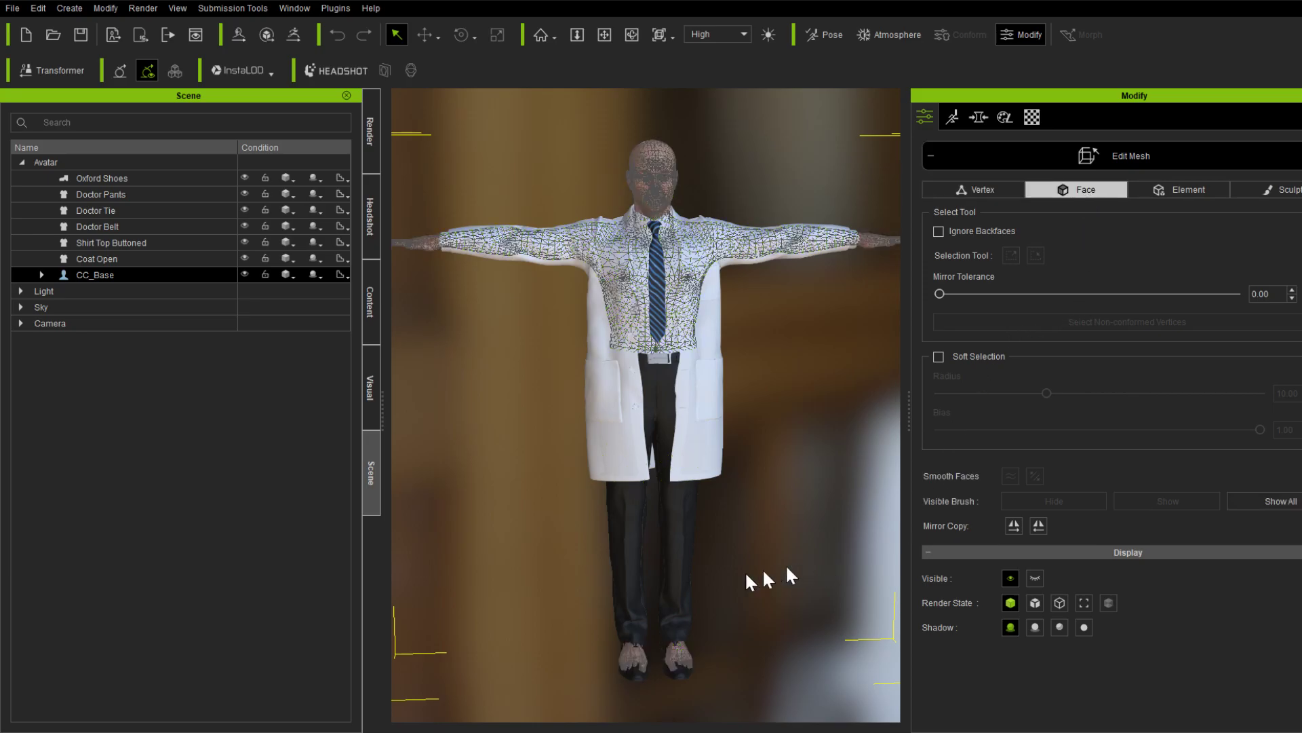
{"action": "left_click_drag", "start_coordinate": [541, 601], "coordinate": [753, 702]}
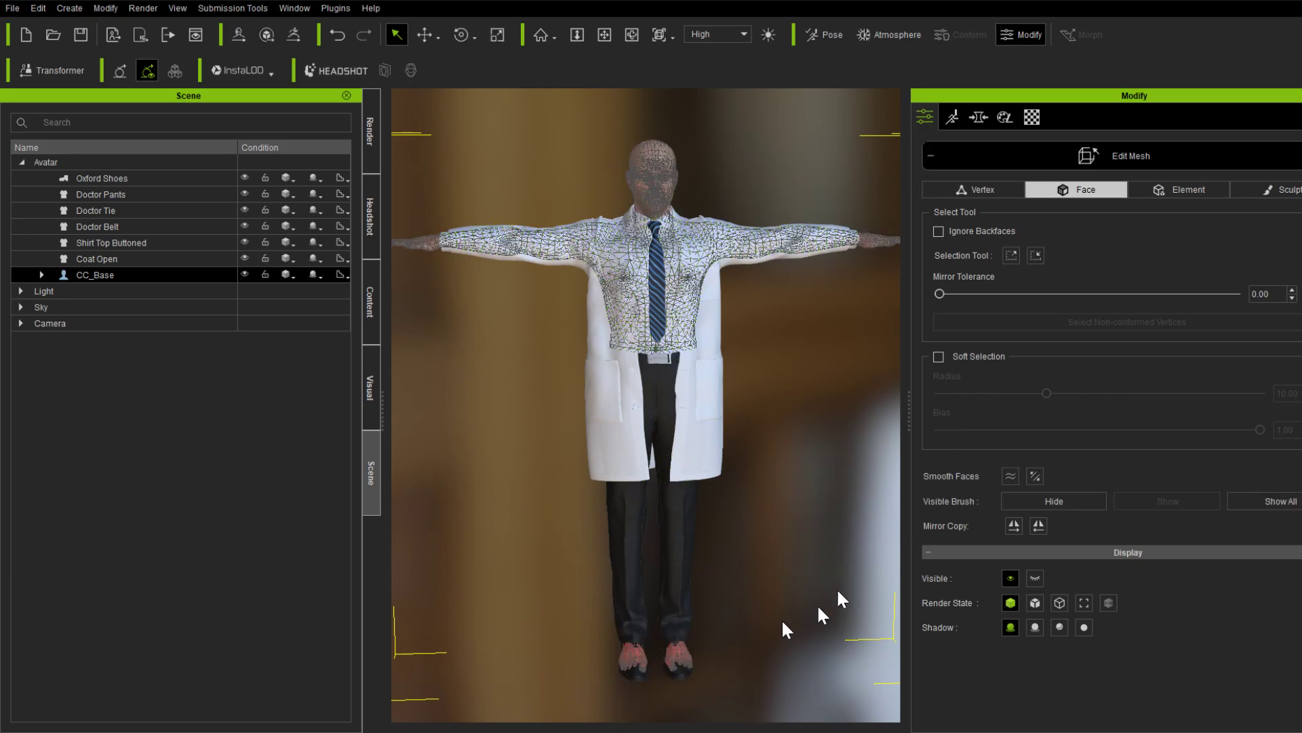
{"action": "left_click", "coordinate": [1057, 501]}
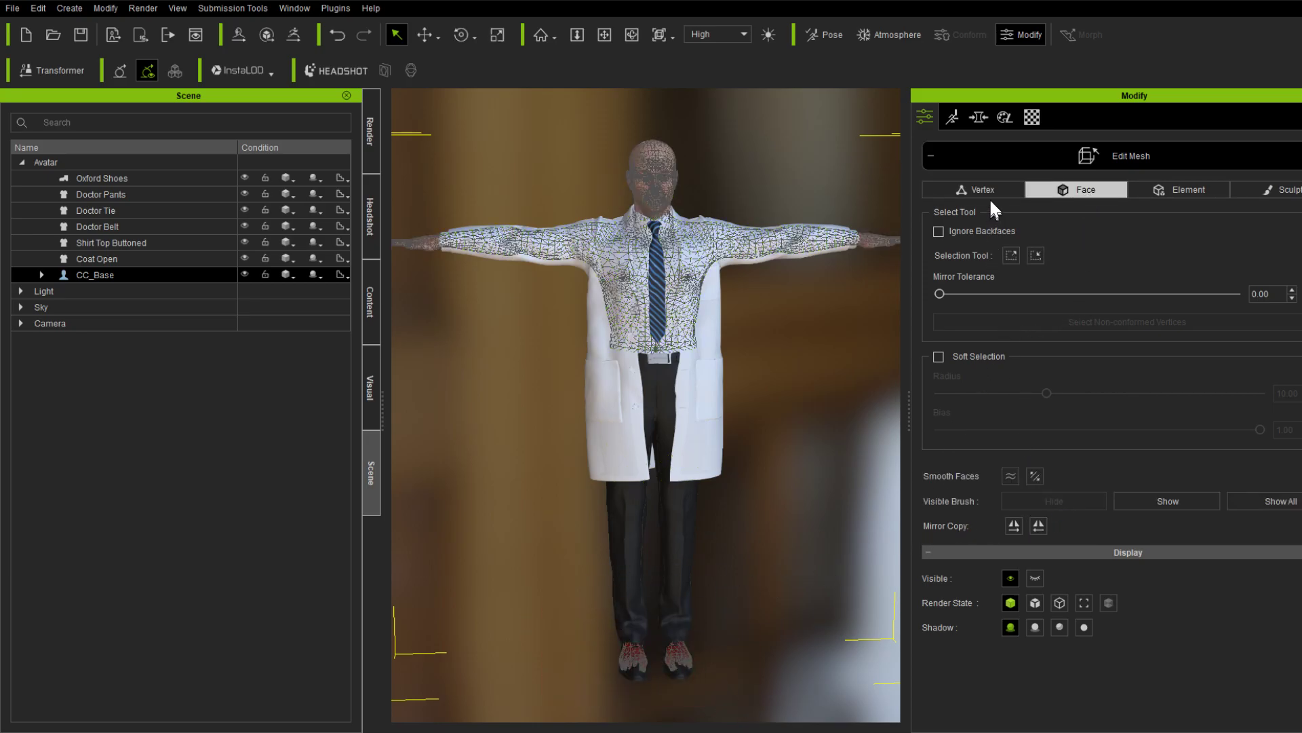
{"action": "left_click", "coordinate": [1012, 153]}
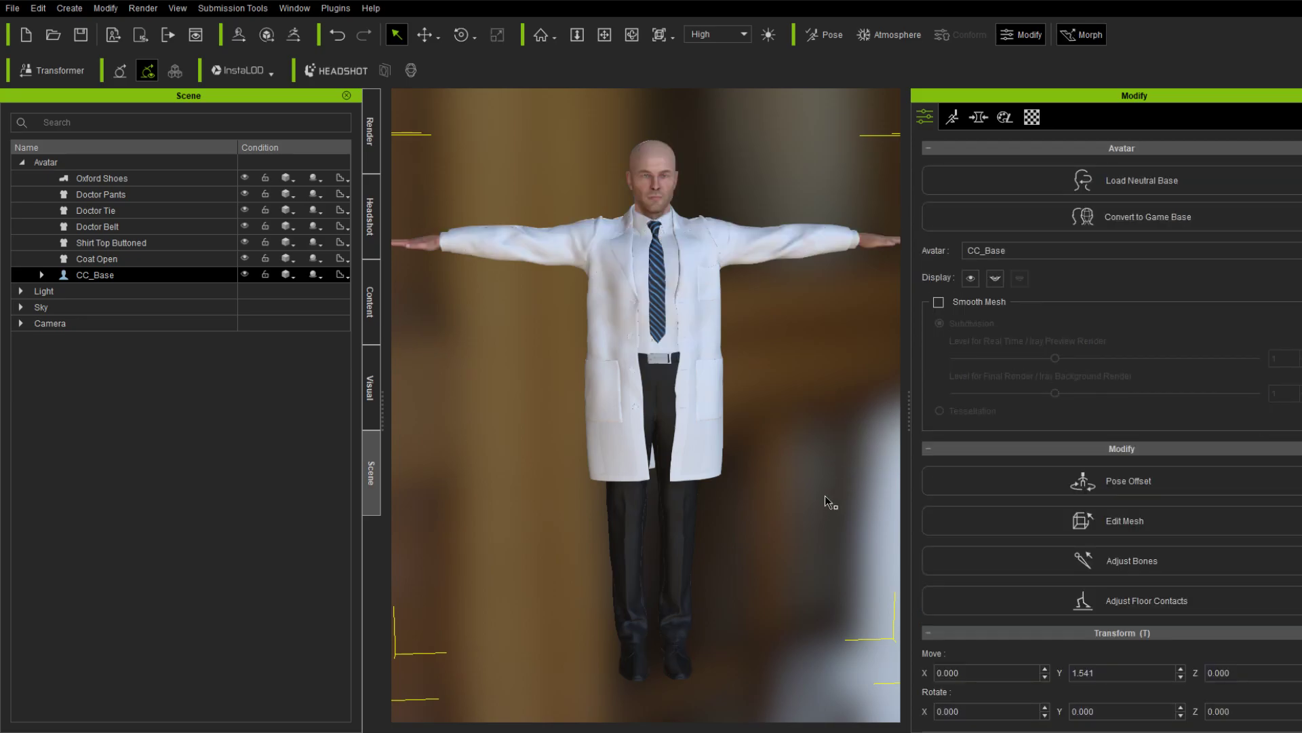
Orbit the view around Kevin to inspect the open lab coat and buttoned shirt
{"action": "right_click_drag", "start_coordinate": [824, 490], "coordinate": [690, 430]}
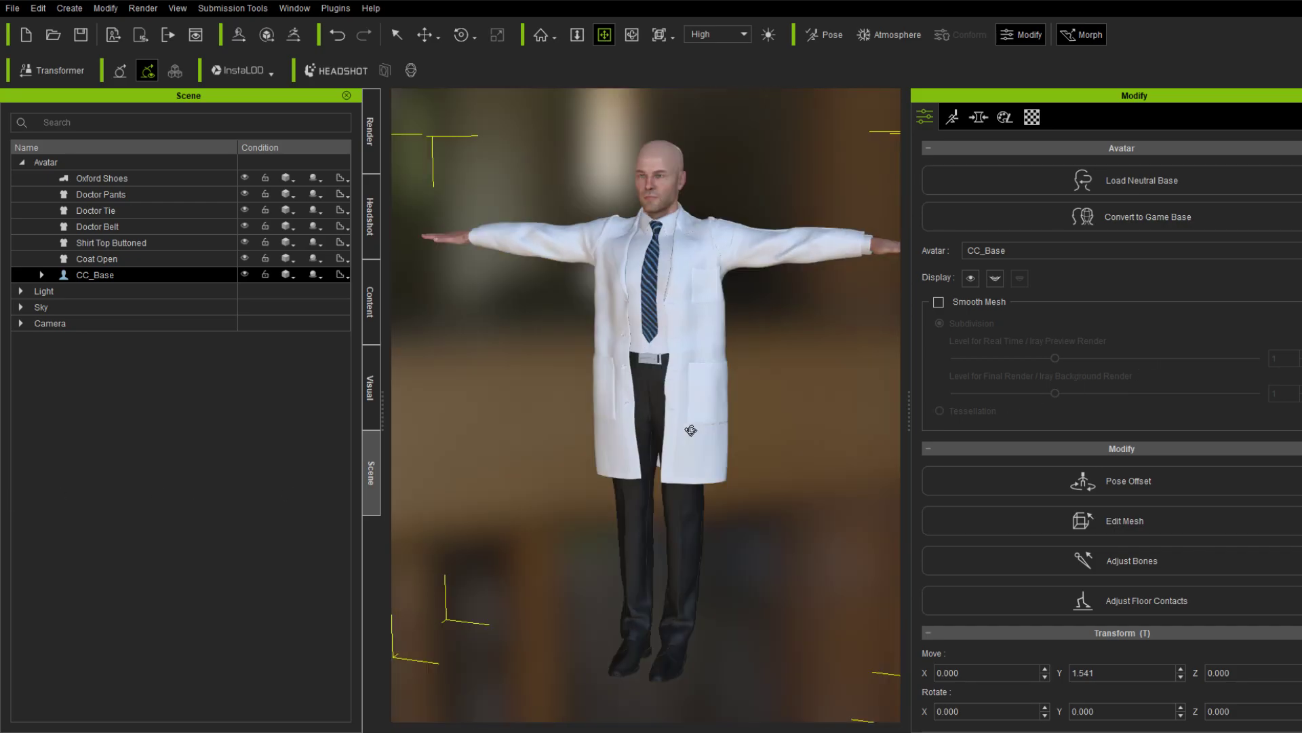